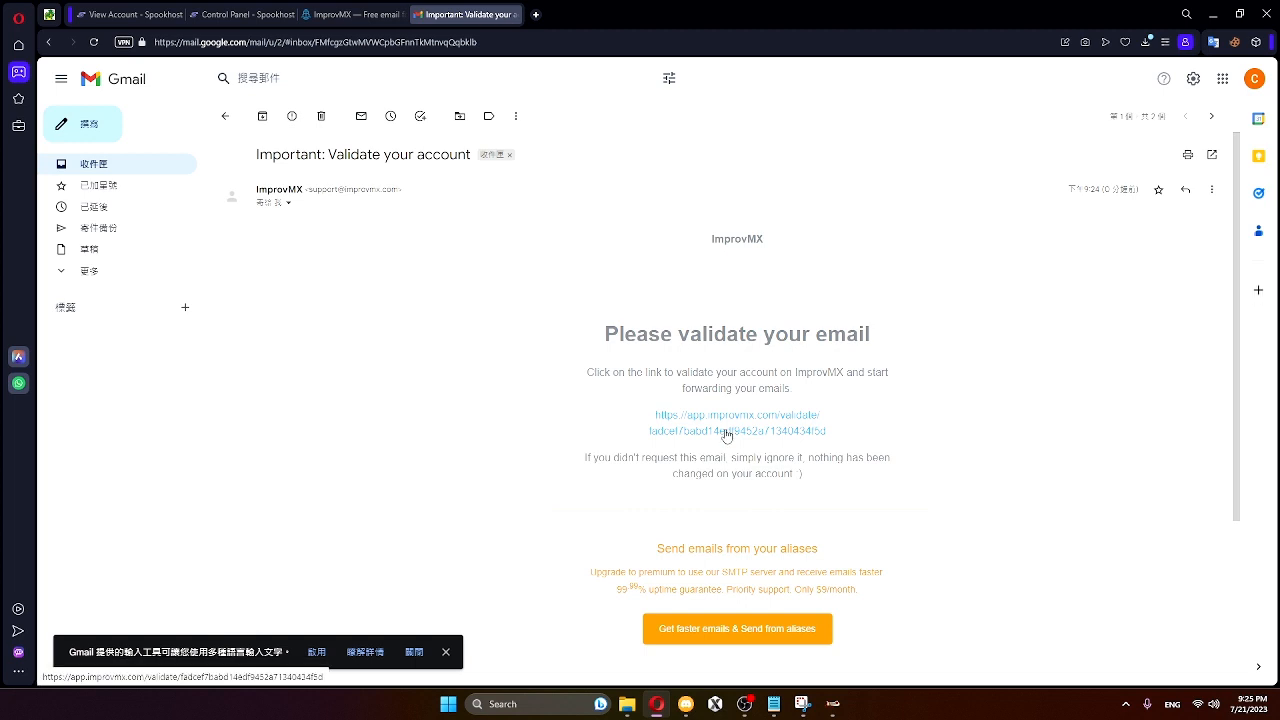
Step: Open the account validation link from the email and enter the account holder's full name
left_click(726, 432)
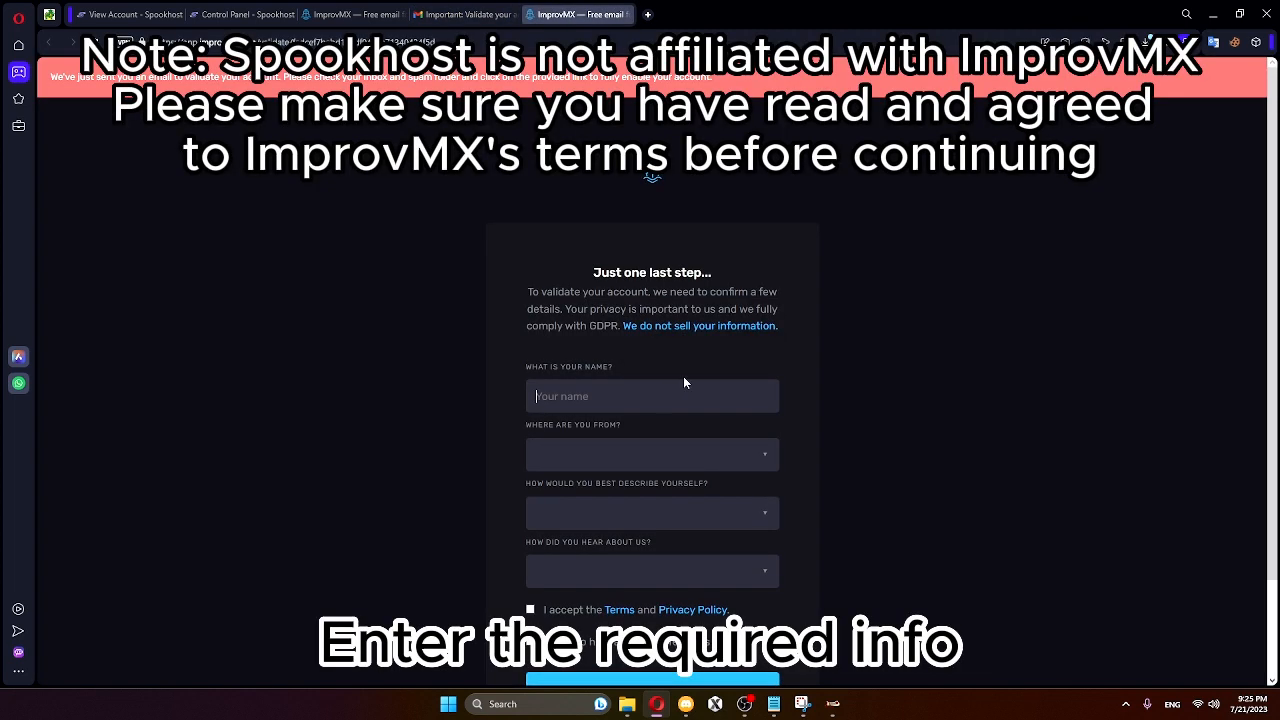
type("Kipper")
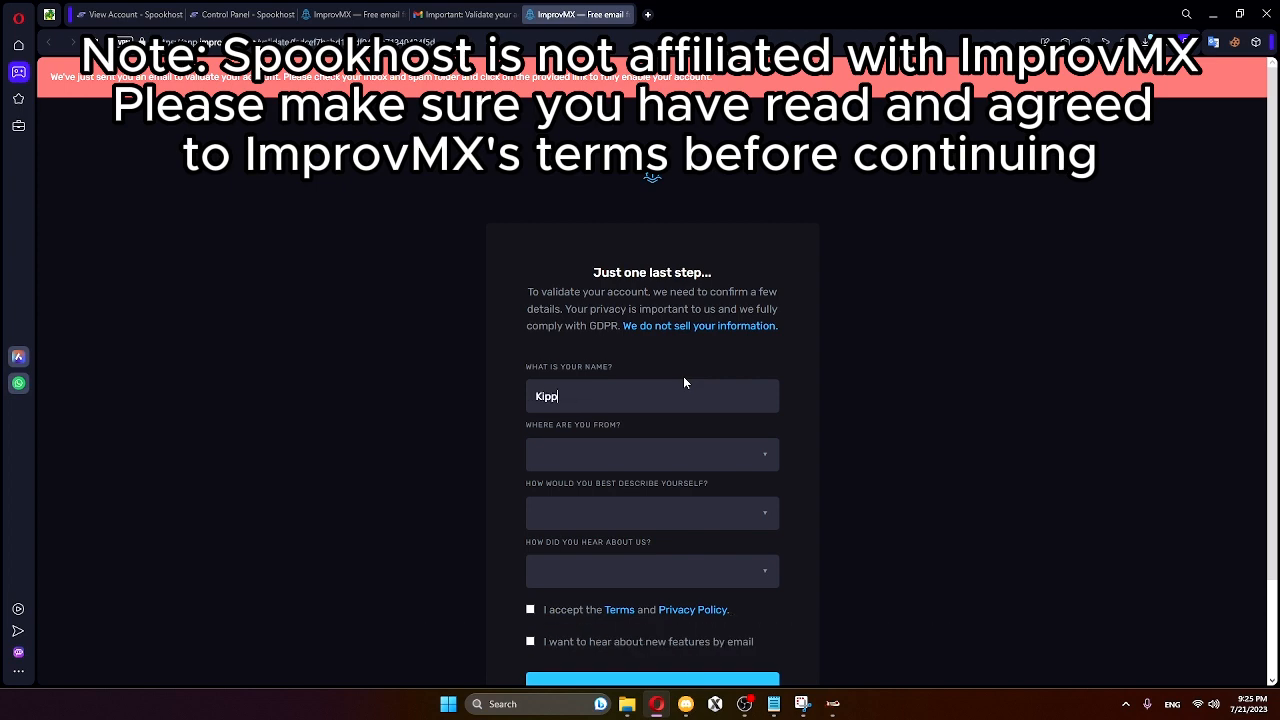
key("Home")
type("Spoky")
key("BackSpace")
key("BackSpace")
key("BackSpace")
type("oky")
Step: Set the country to Hong Kong and describe yourself as Blogger in the validation form
left_click(660, 450)
key("h")
key("o")
key("n")
key("g")
key("Return")
scroll(657, 452, "down", 2)
left_click(632, 400)
left_click(585, 487)
Step: Answer the referral question with Others, specify Webhost, and submit the validation form
left_click(699, 454)
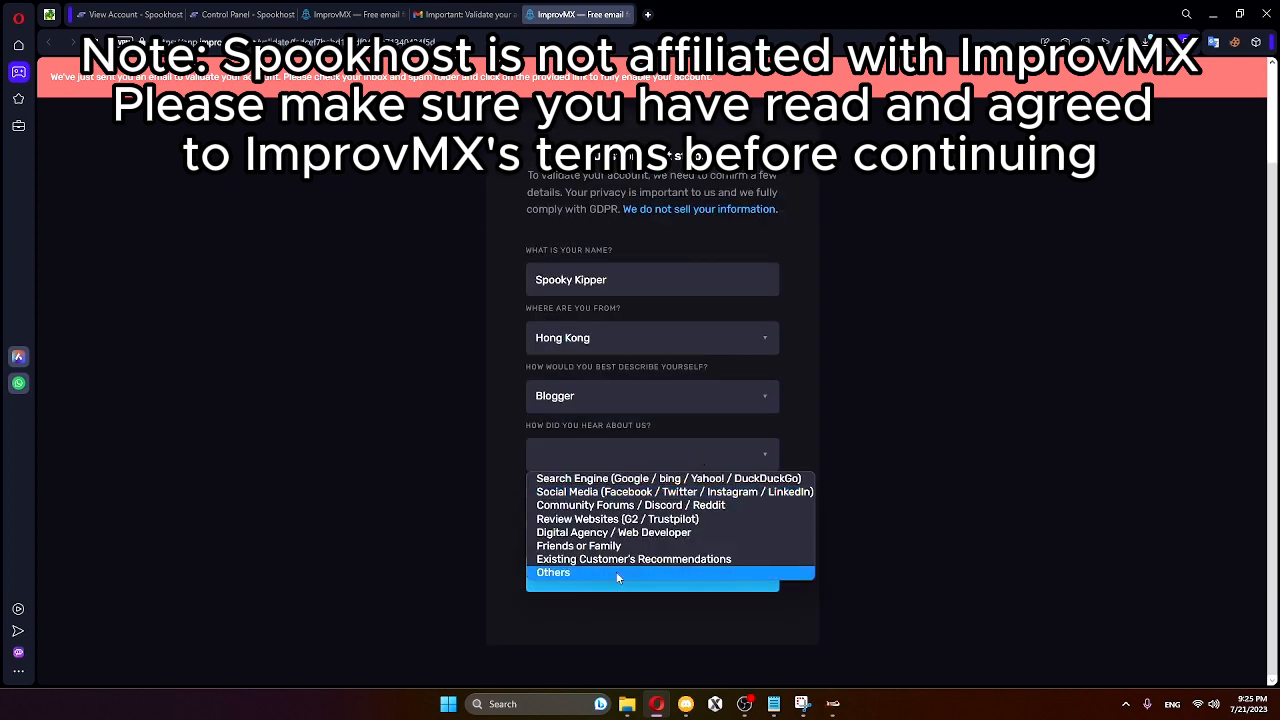
left_click(565, 655)
left_click(580, 492)
type("Webhost")
left_click(640, 615)
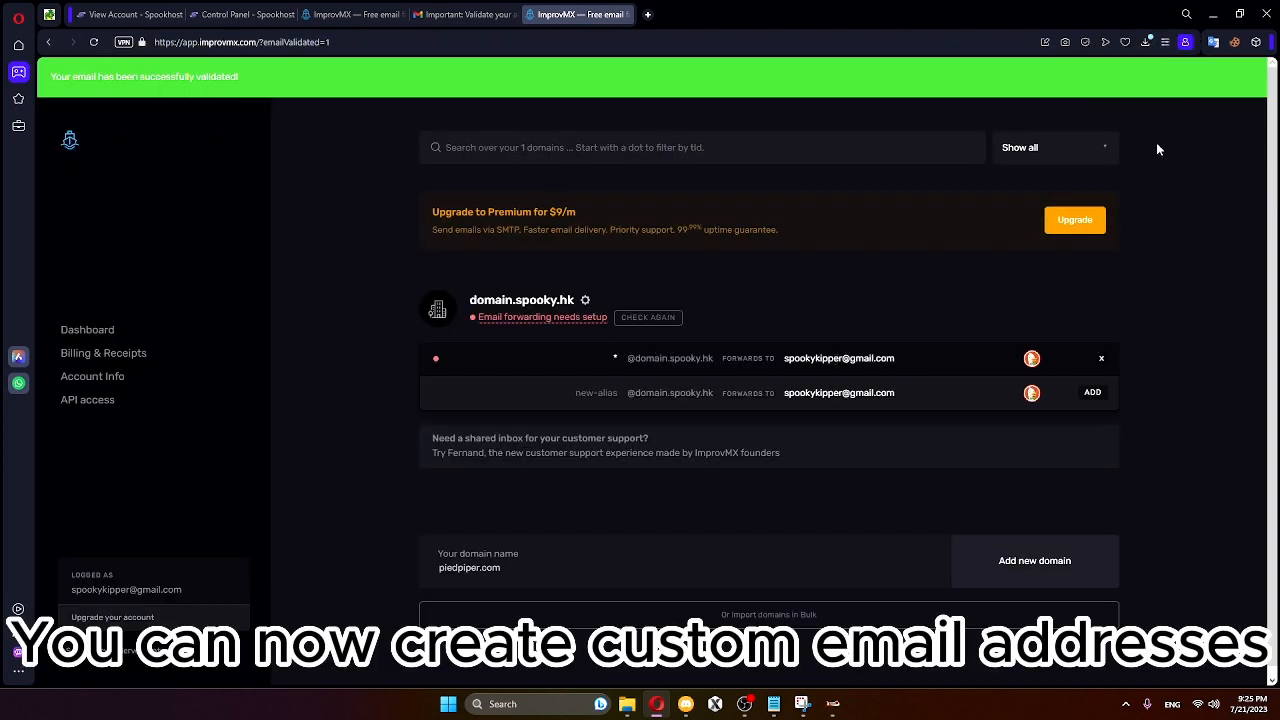
Step: Add the aliases support and me for domain.spooky.hk, forwarding to the account's Gmail address
left_click_drag(601, 358, 626, 358)
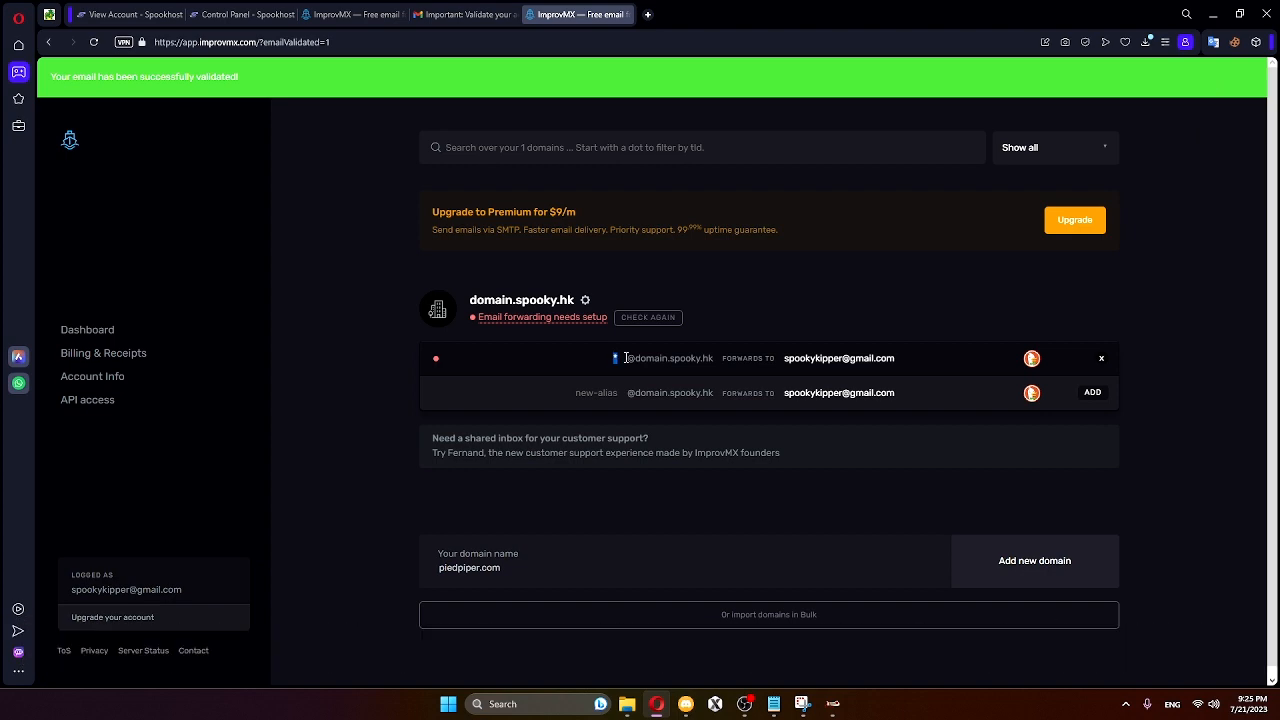
type("support")
key("Return")
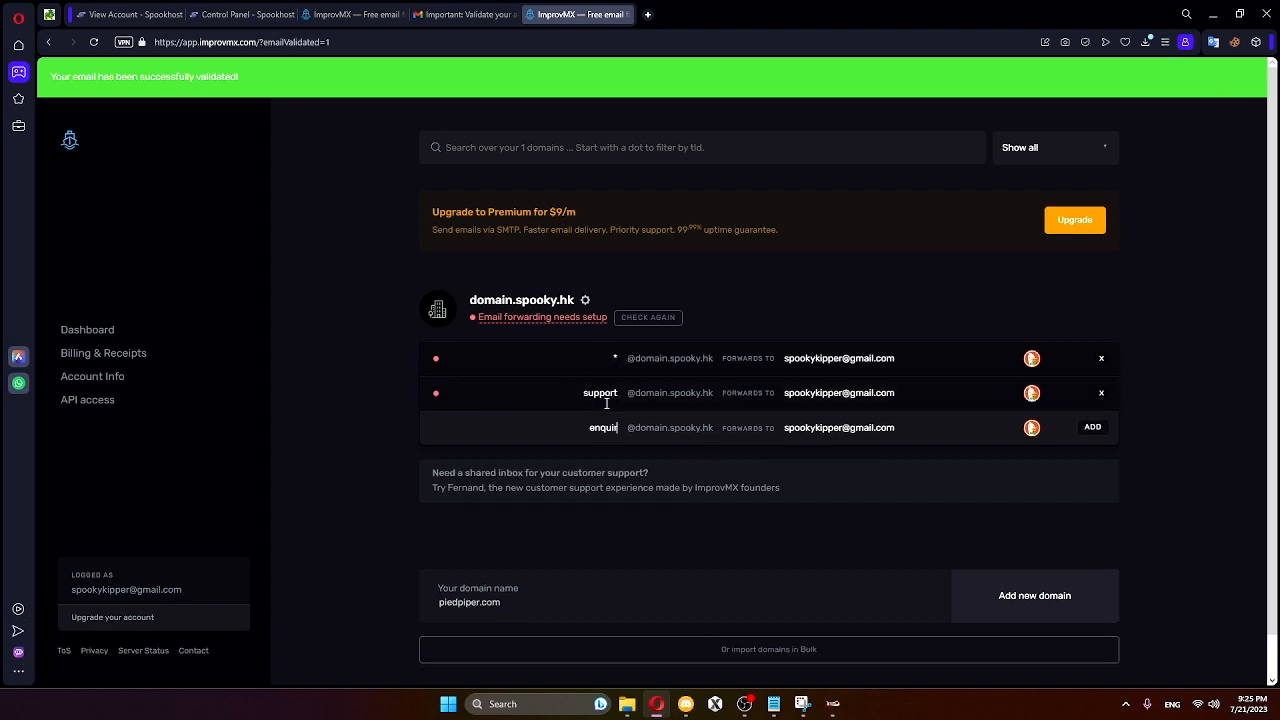
key("Return")
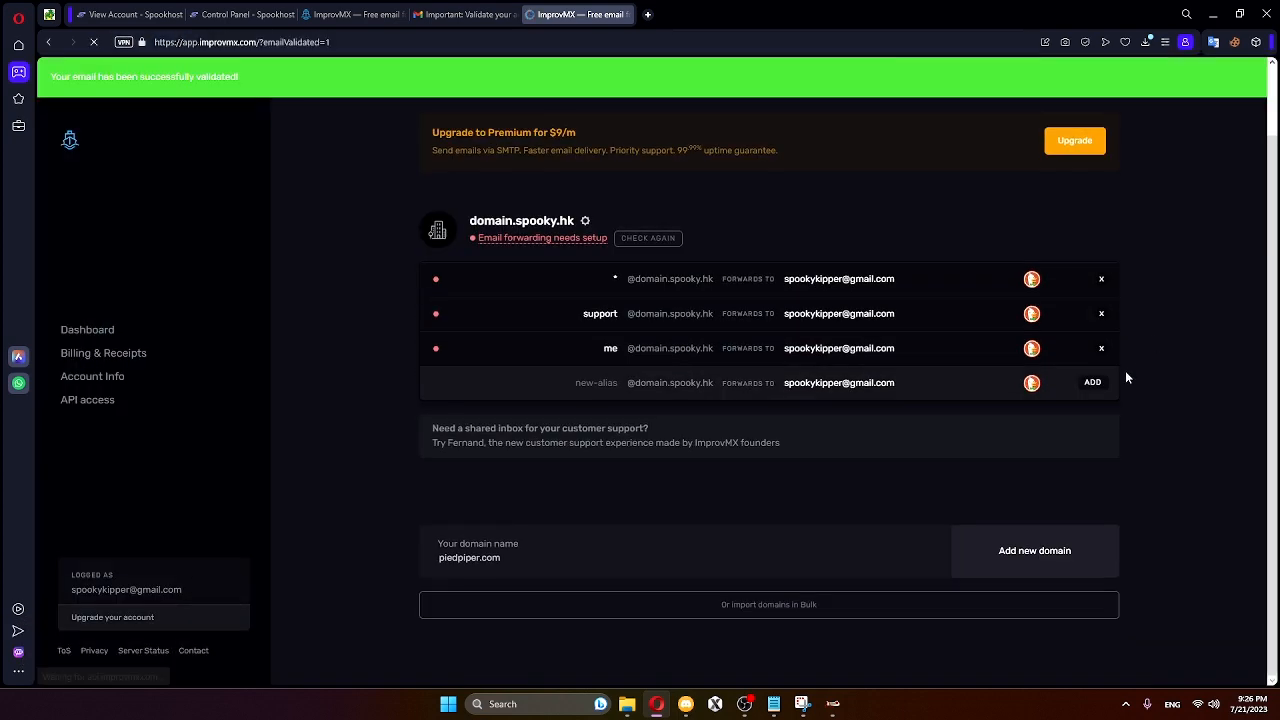
Step: Reload the dashboard and open the DNS settings for domain.spooky.hk's email forwarding setup
left_click_drag(264, 42, 411, 48)
key("BackSpace")
key("Return")
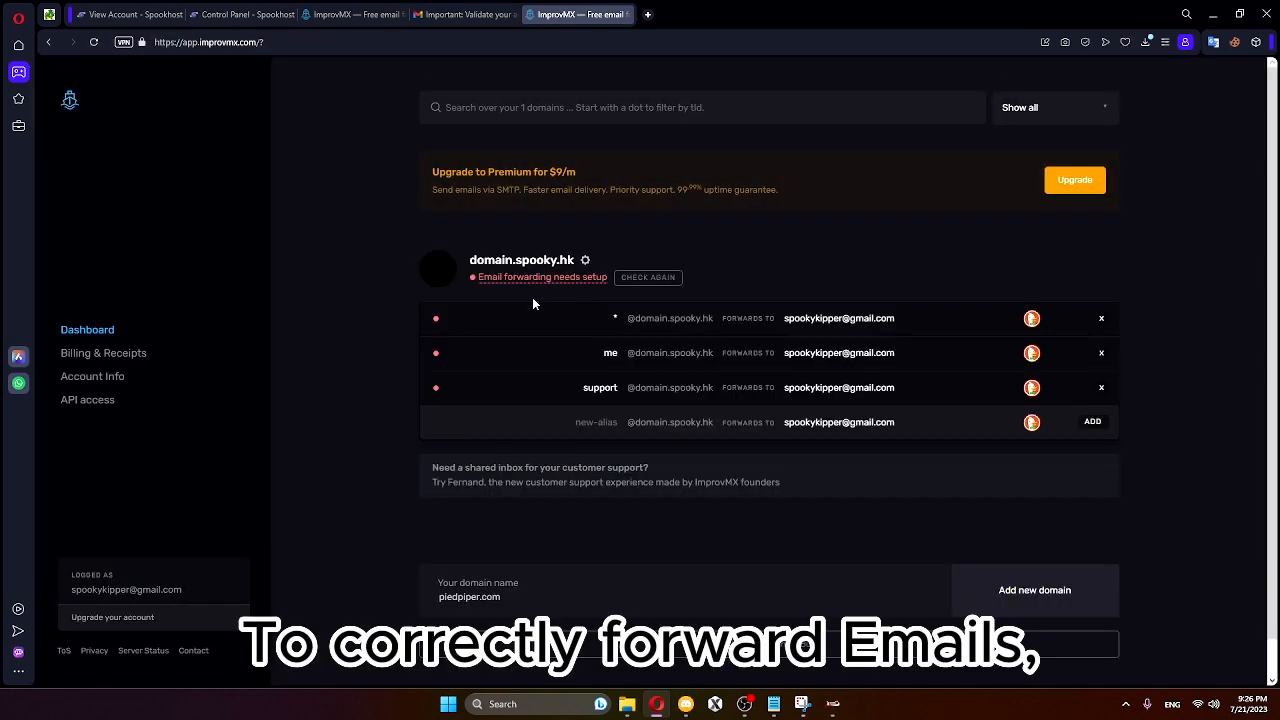
left_click(532, 282)
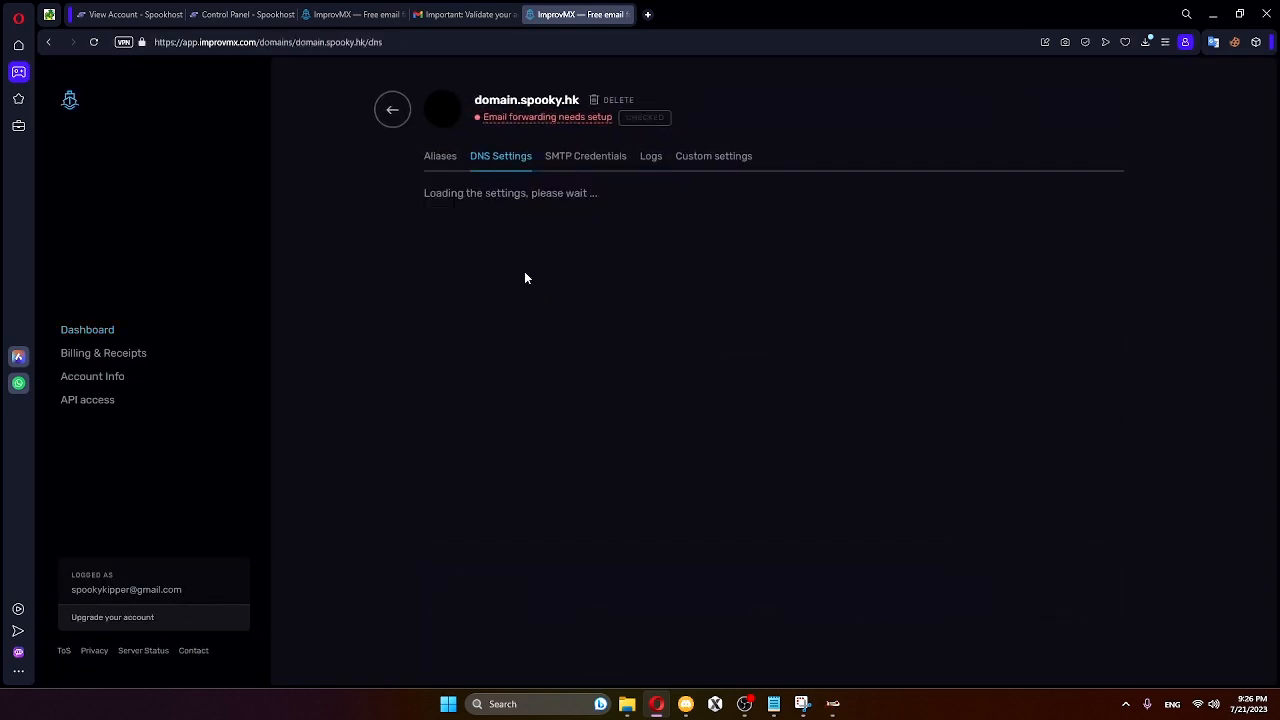
Step: Switch to the Spookhost control panel, dismiss the notice, and open MX Records
left_click_drag(562, 16, 345, 16)
left_click(228, 15)
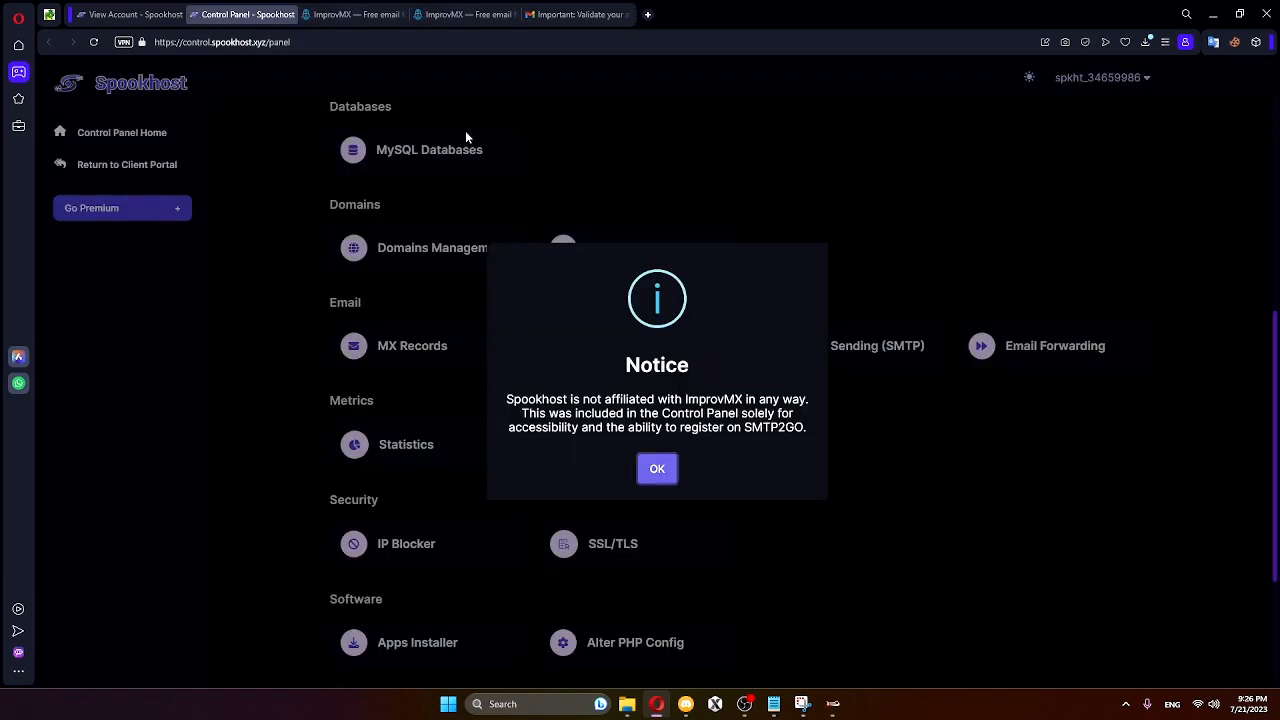
left_click(654, 466)
scroll(718, 404, "up", 1)
scroll(700, 400, "up", 1)
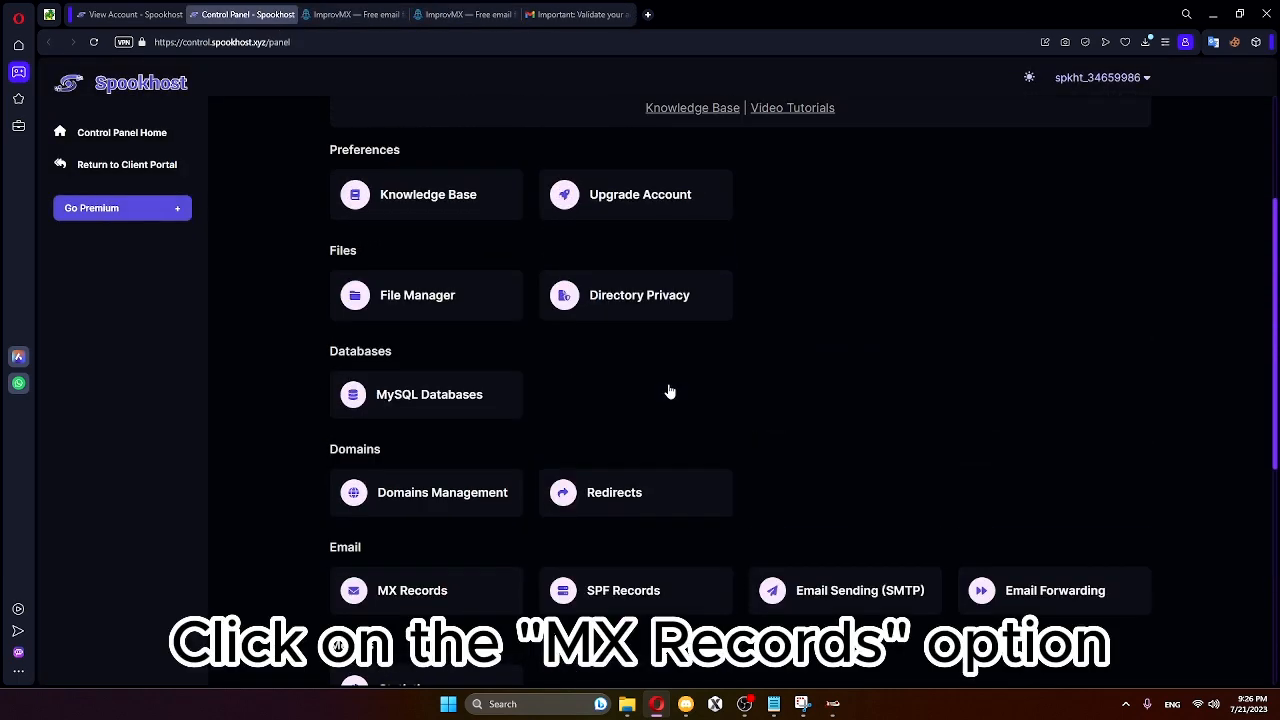
scroll(669, 391, "down", 4)
scroll(383, 209, "up", 3)
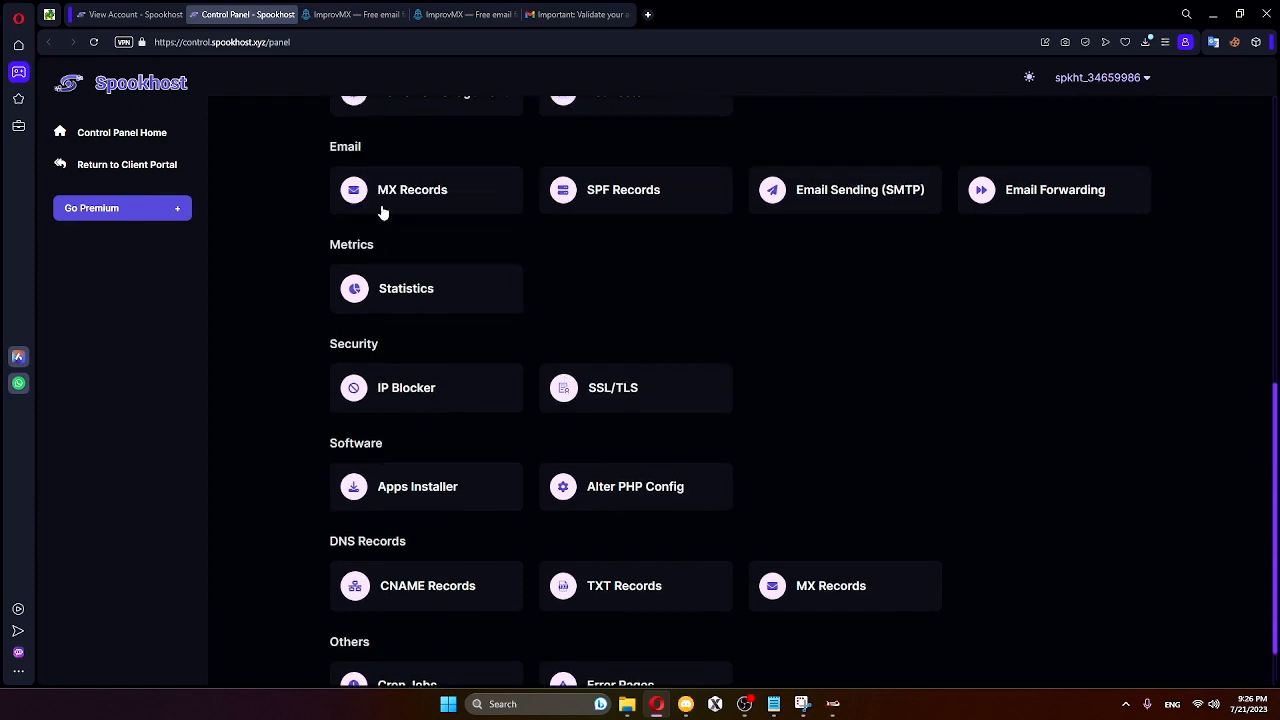
left_click(403, 340)
Step: Select domain.spooky.hk as the domain in the MX Record Creation Wizard
left_click(344, 14)
left_click(245, 14)
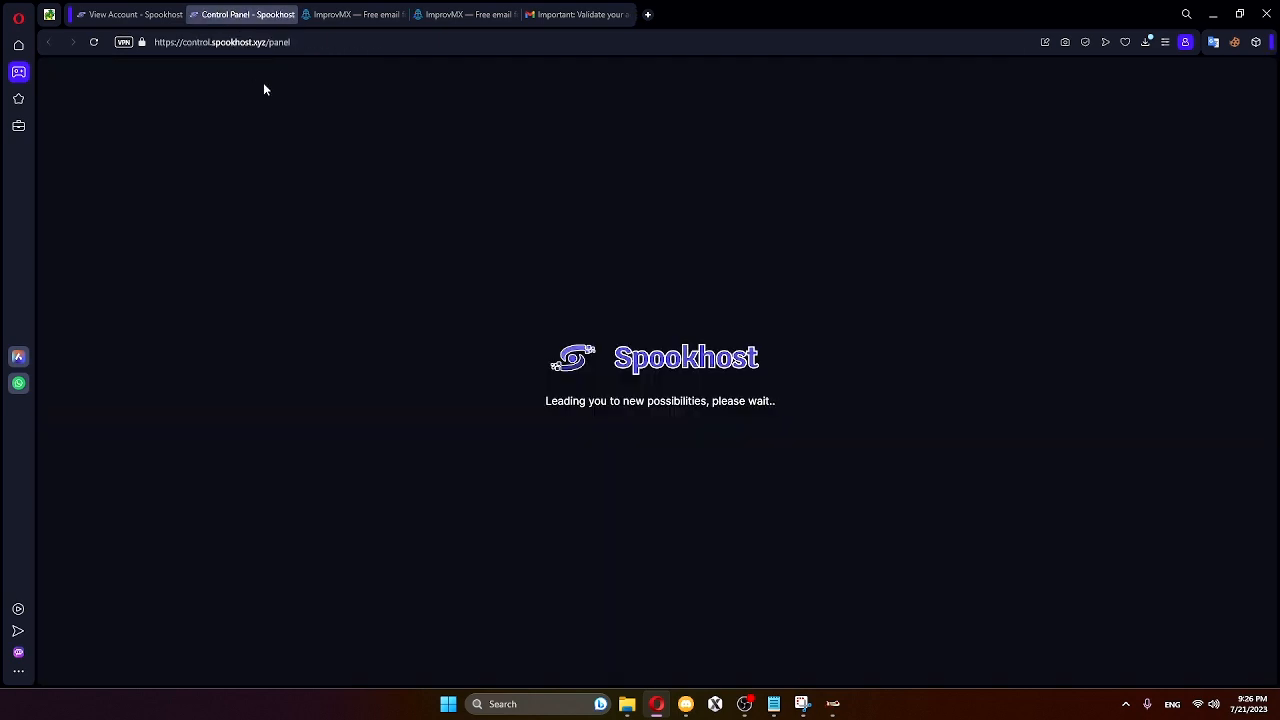
left_click_drag(373, 393, 503, 386)
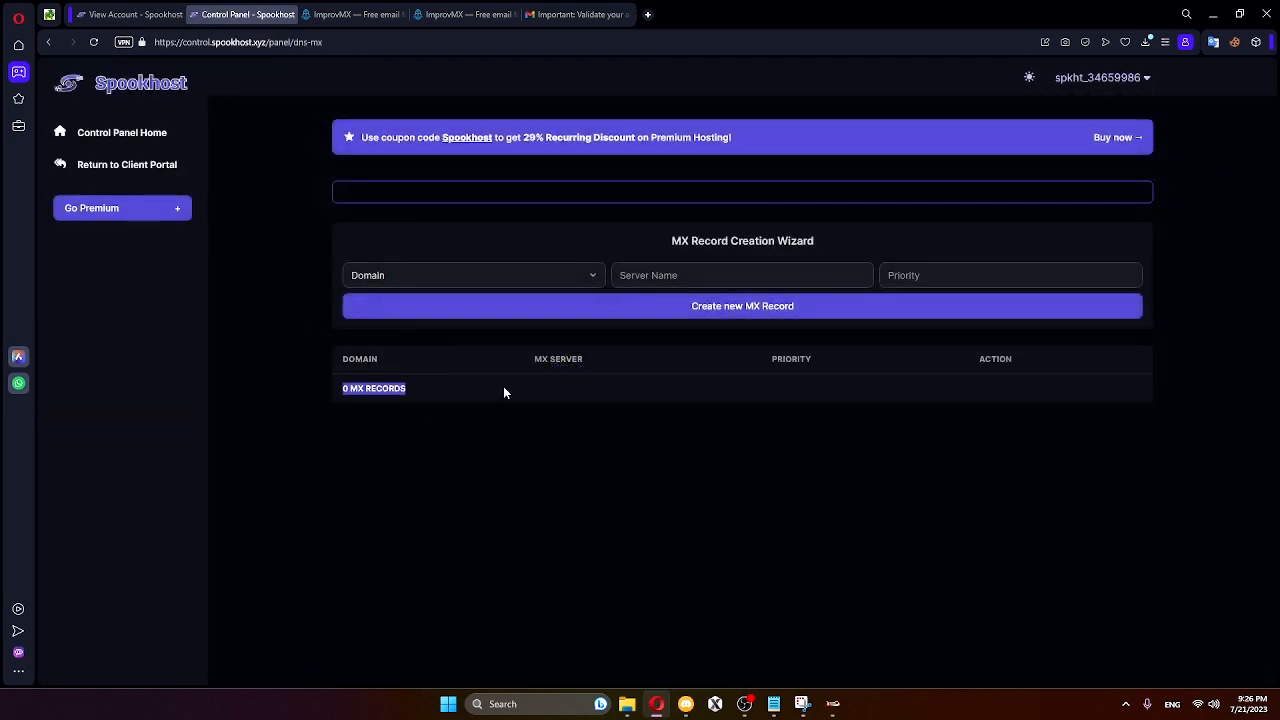
left_click(445, 273)
left_click(436, 308)
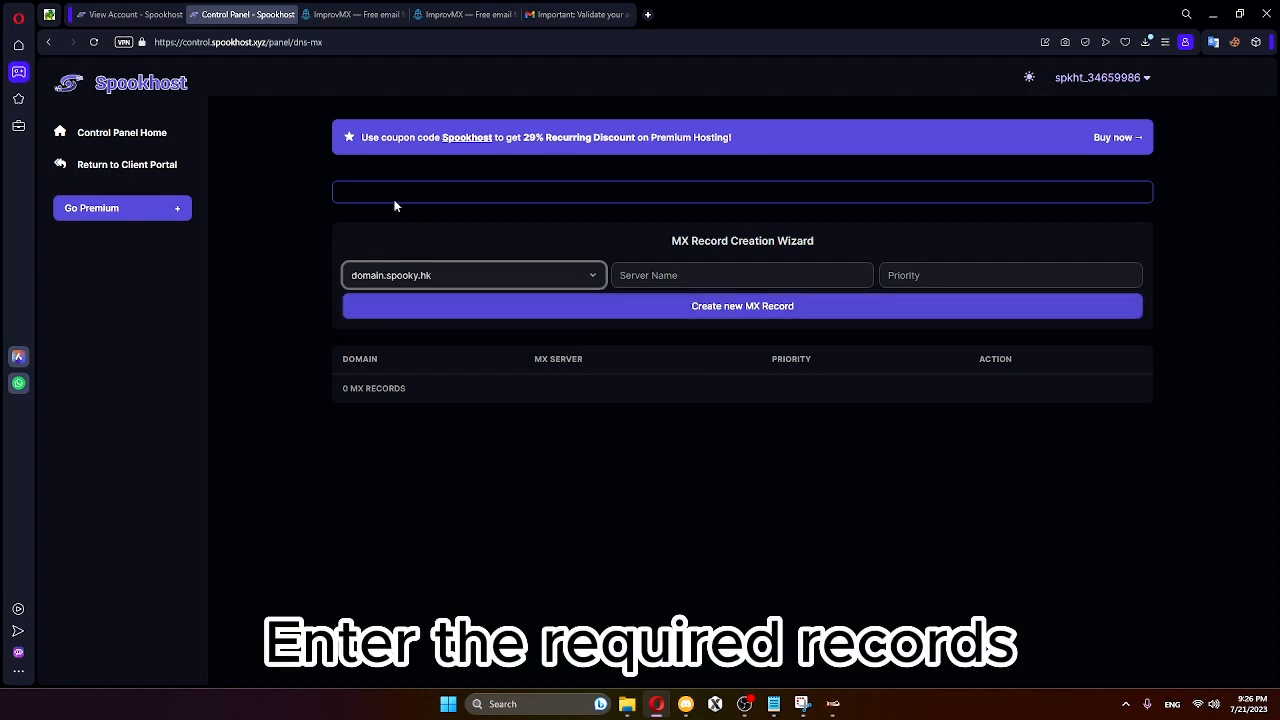
Step: Copy the mx1.improvmx.com value and enter it as the server name without the trailing dot
left_click(335, 15)
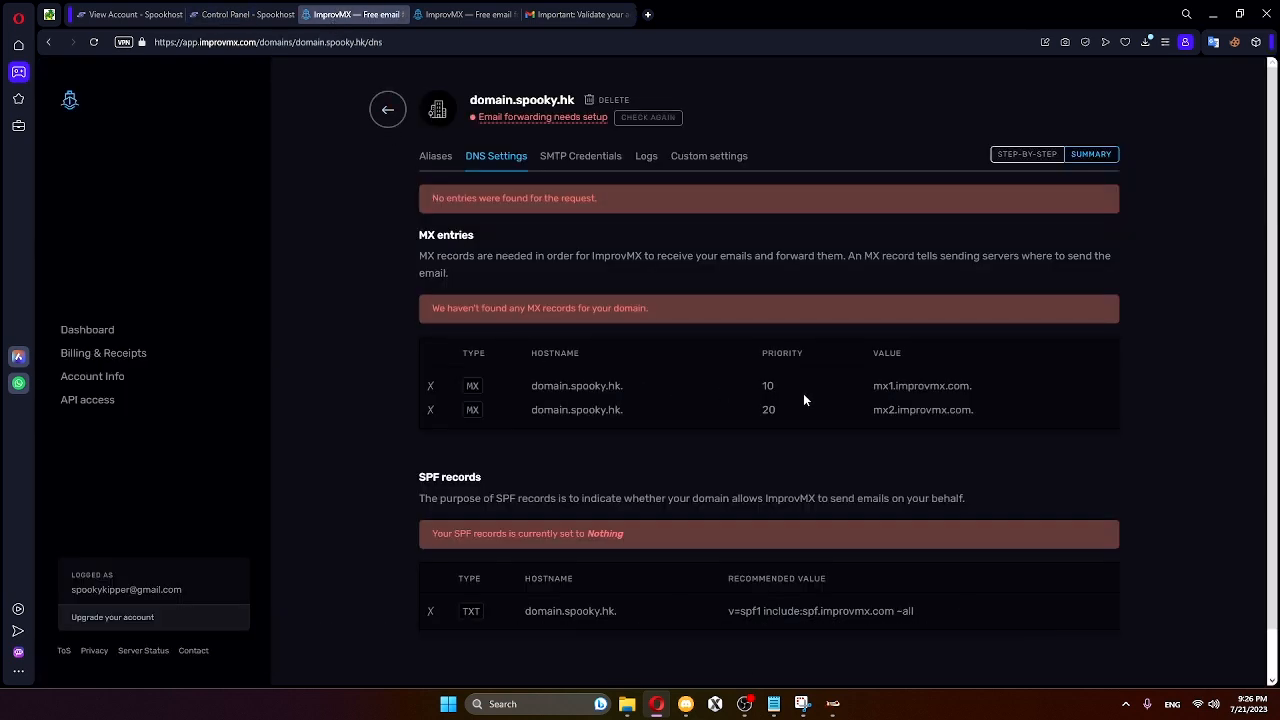
mouse_move(922, 398)
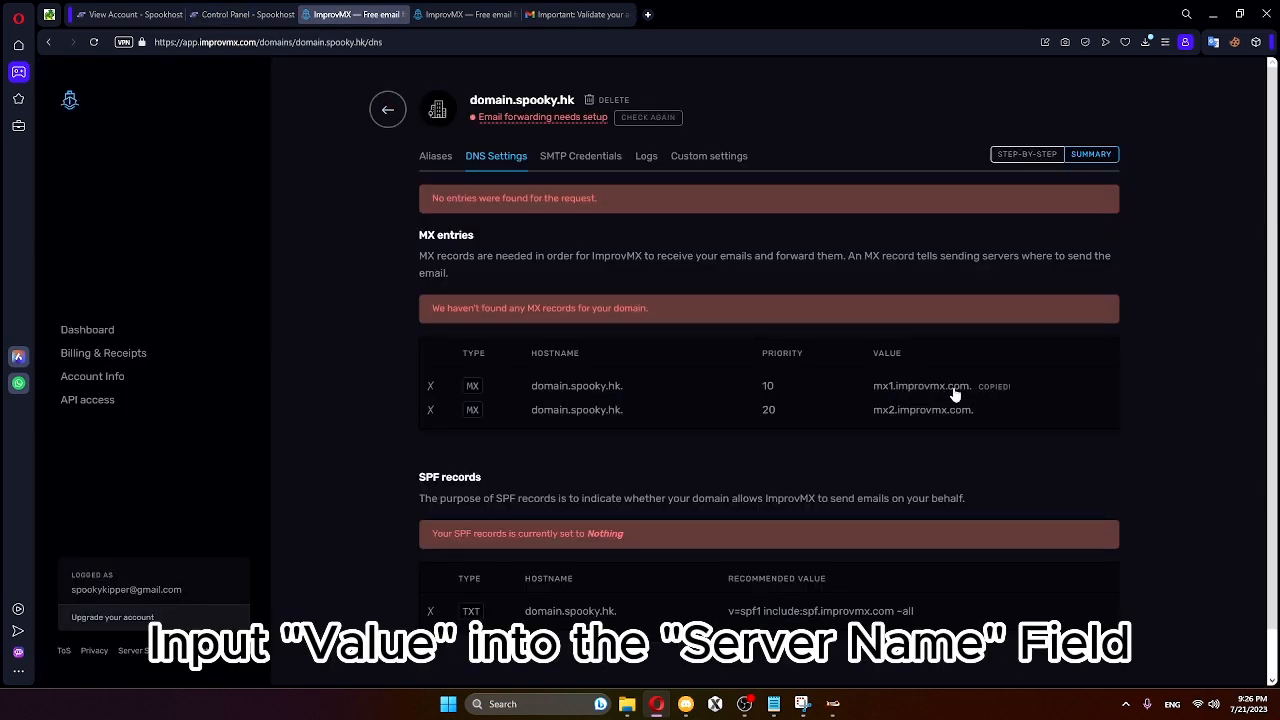
left_click(247, 14)
left_click(698, 278)
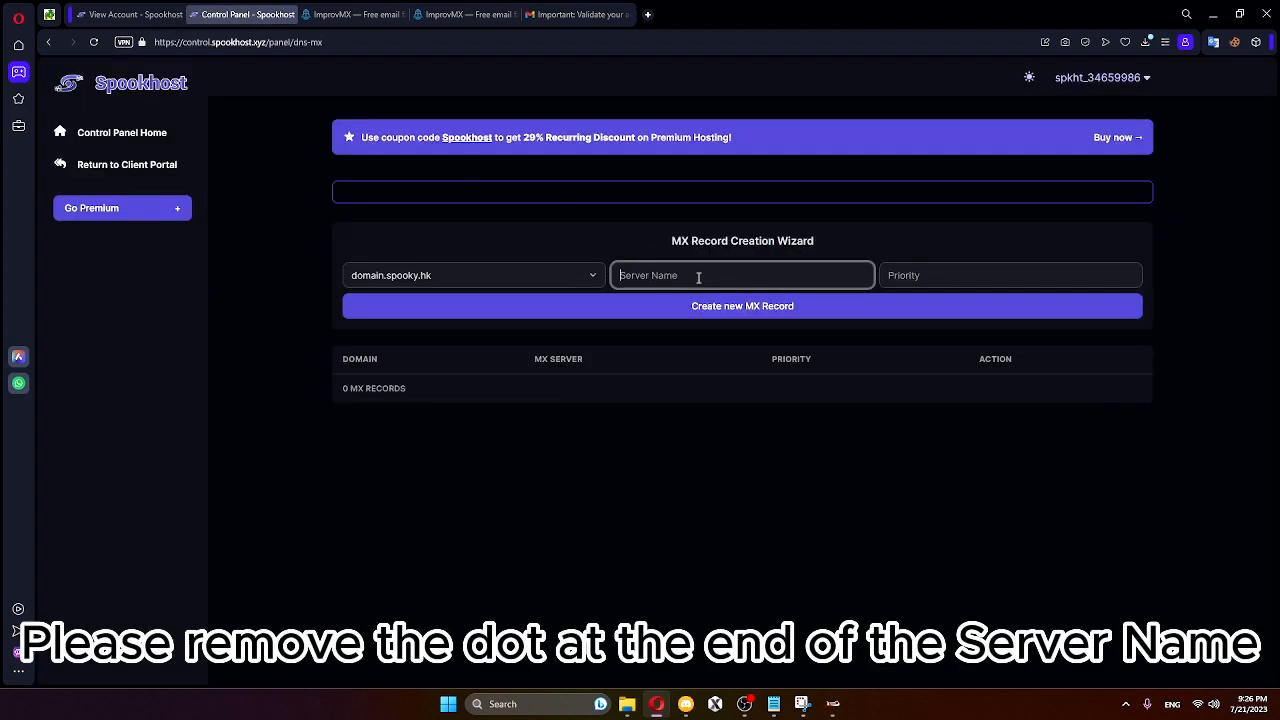
type("mx1.improvmx.com.")
key("BackSpace")
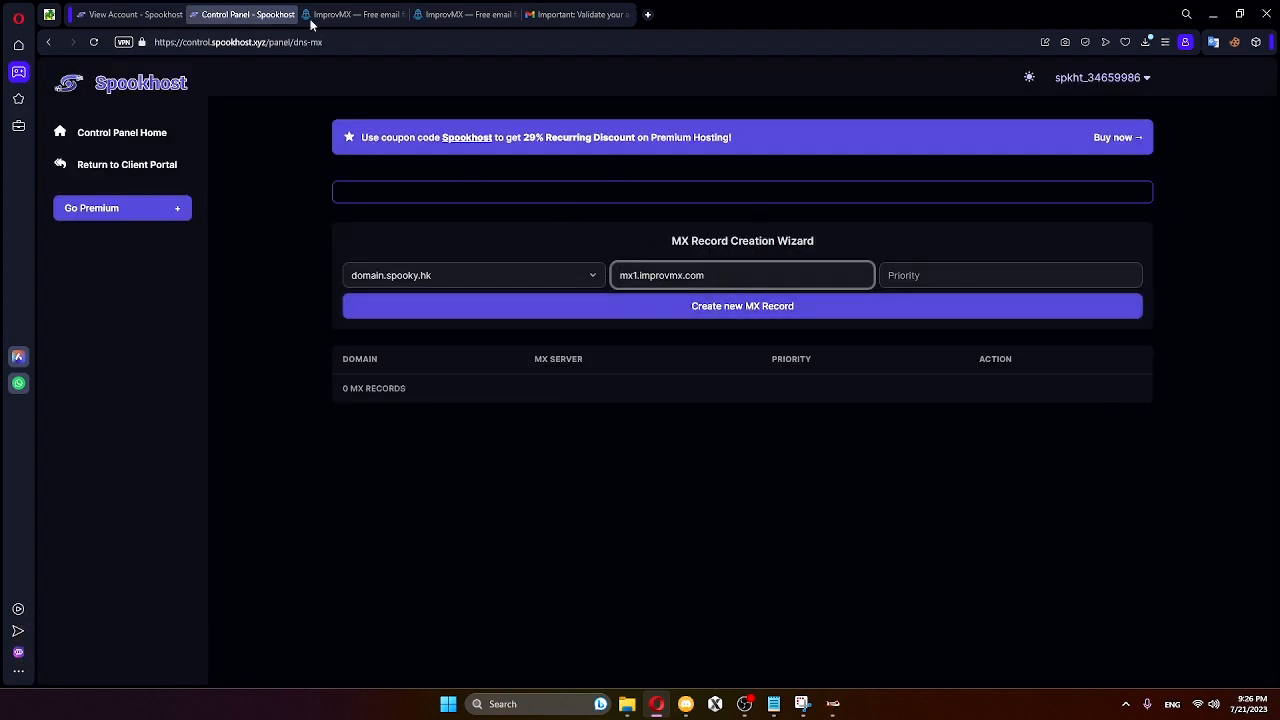
Step: Set the priority to 10 and create the first MX record
left_click(350, 14)
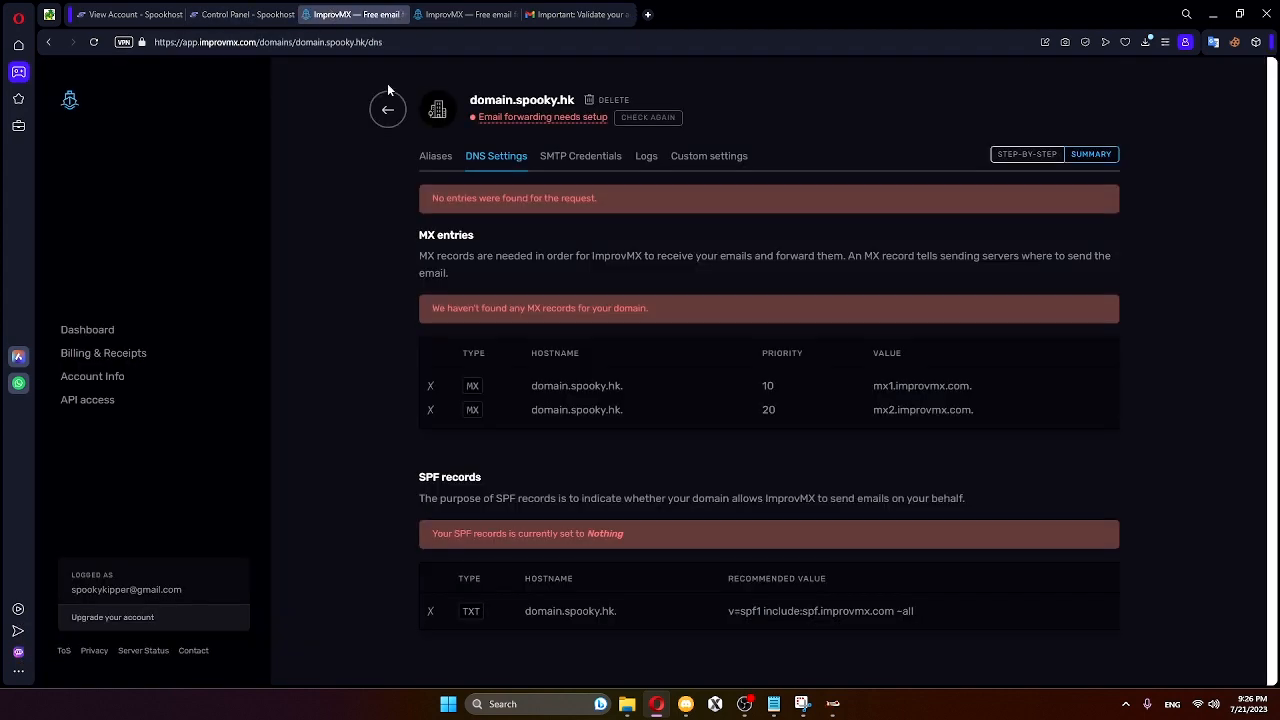
left_click(224, 14)
left_click(933, 272)
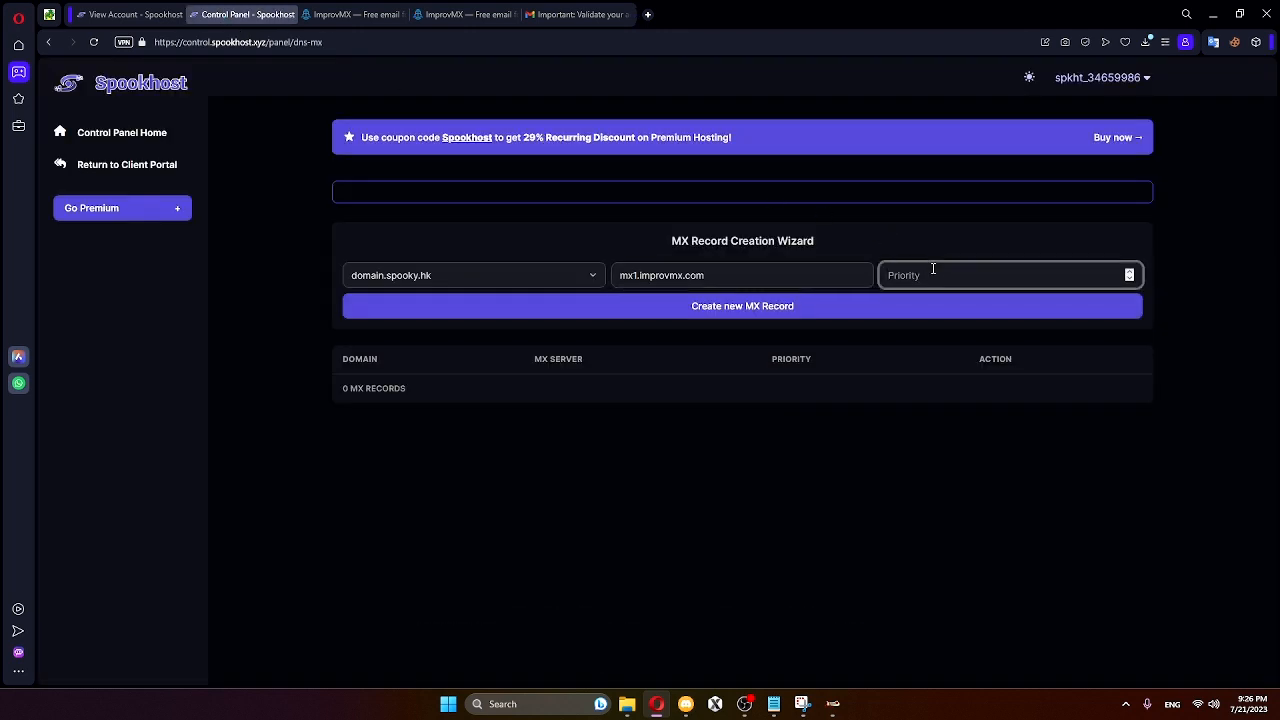
left_click(765, 306)
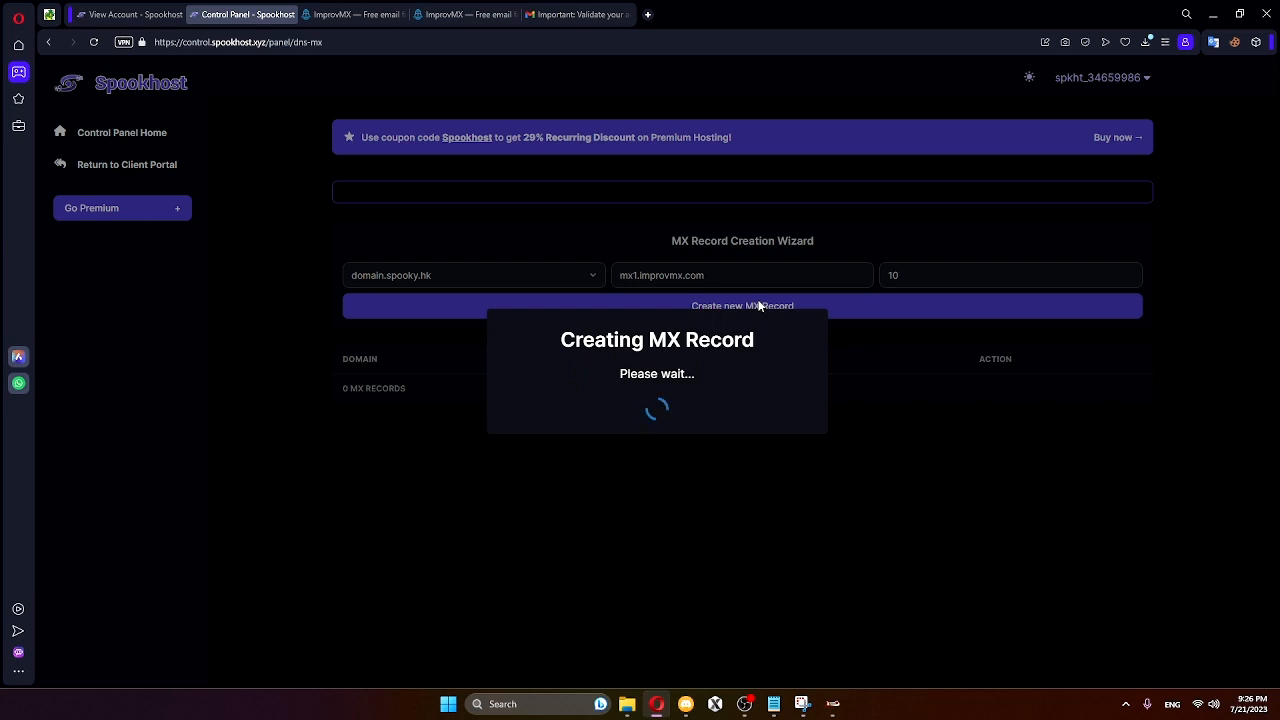
left_click(660, 455)
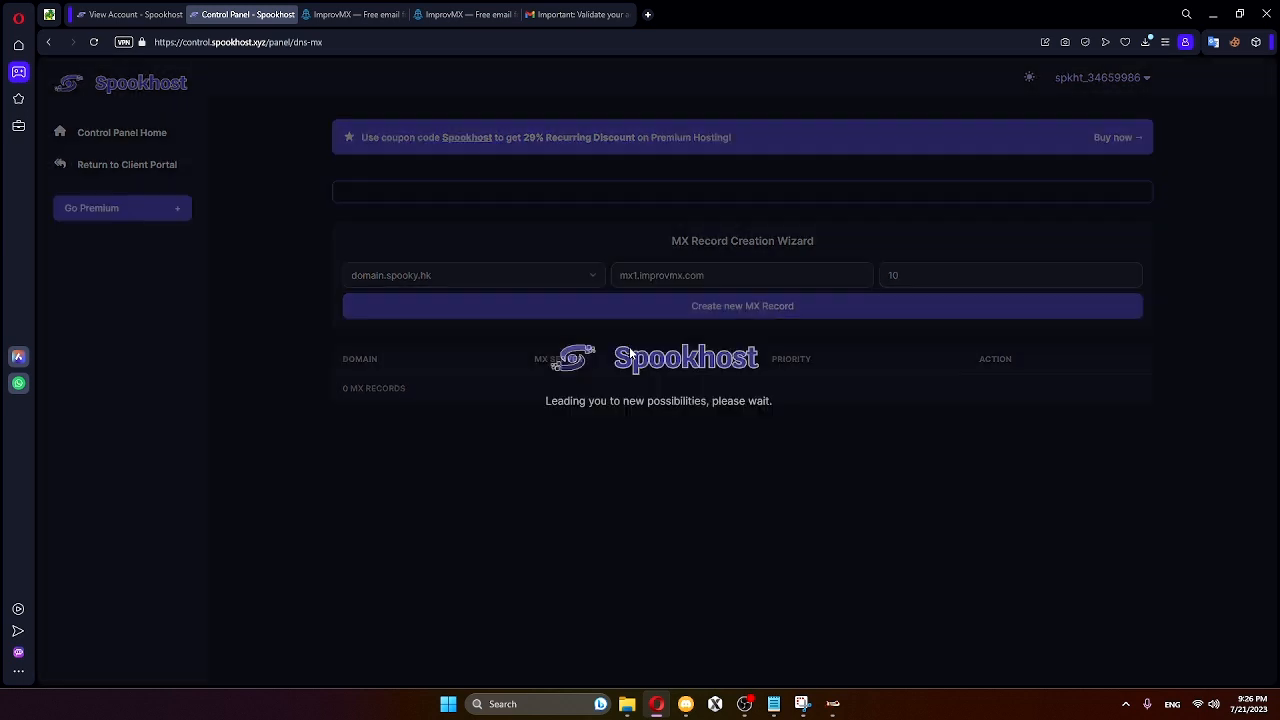
Step: Copy mx2.improvmx.com into the server name without the trailing dot and select domain.spooky.hk
left_click(340, 14)
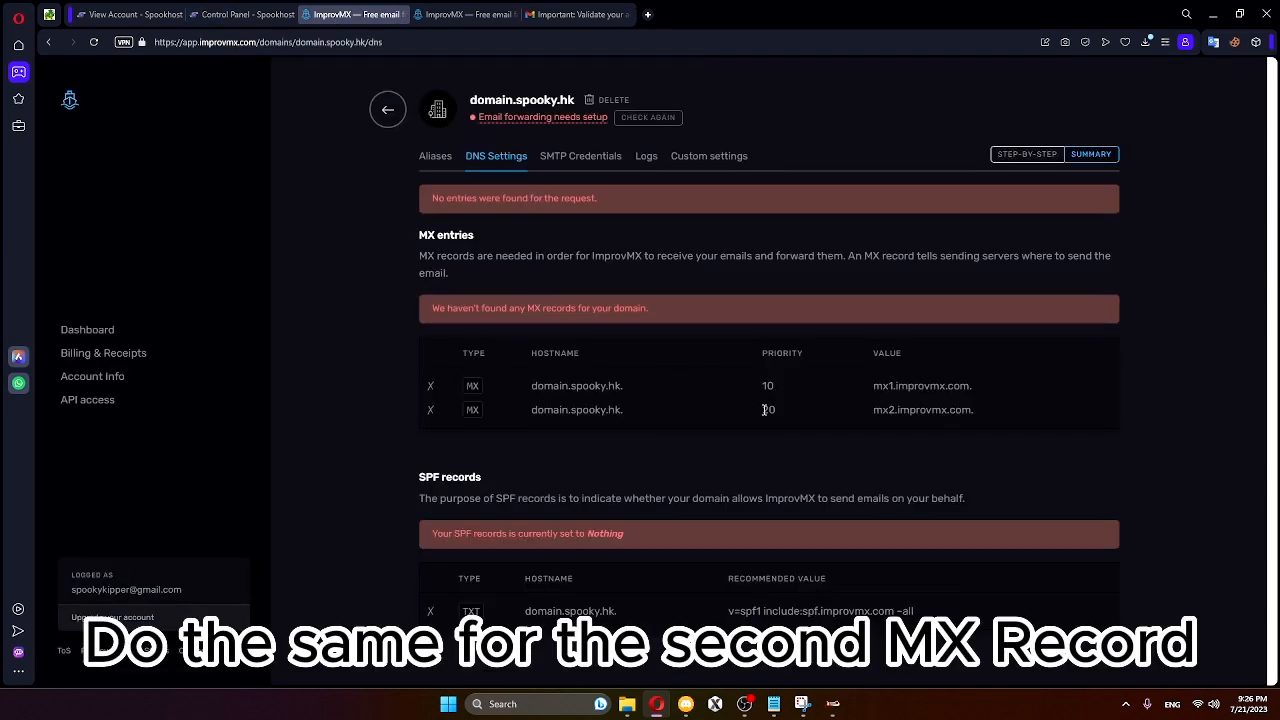
left_click(990, 418)
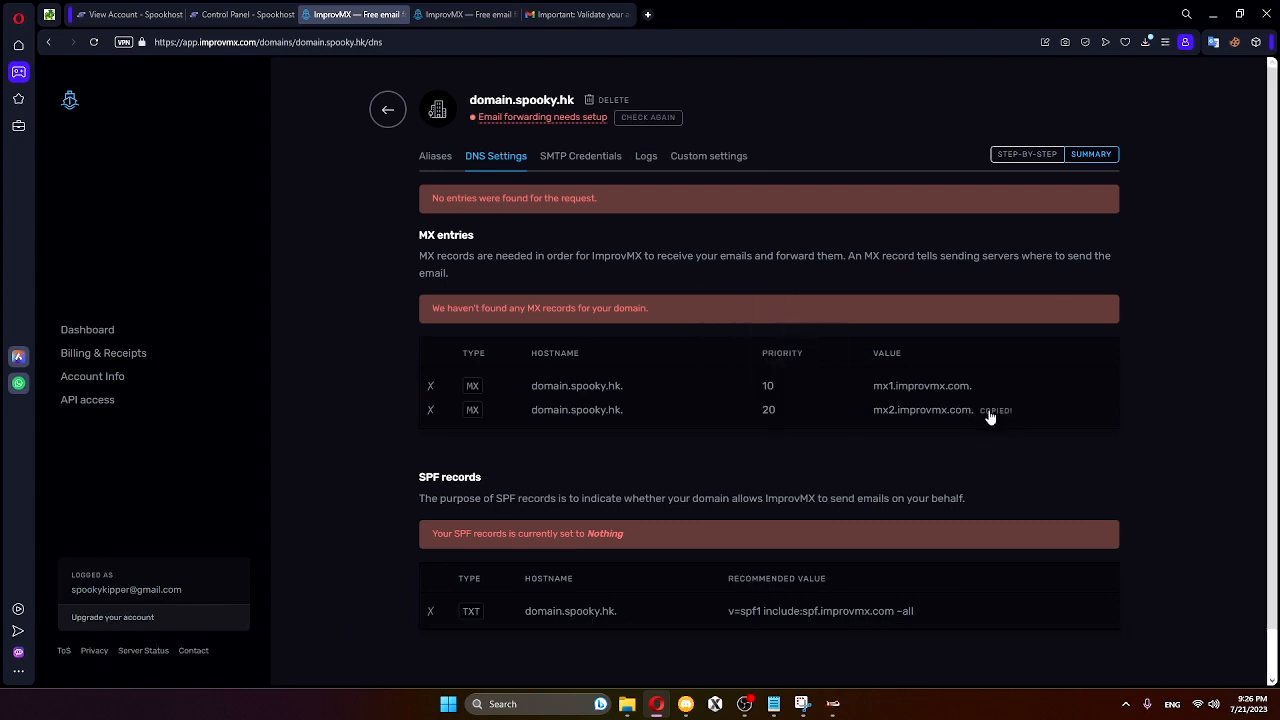
left_click(243, 8)
left_click(802, 272)
type("mx2.improvmx.com.")
key("BackSpace")
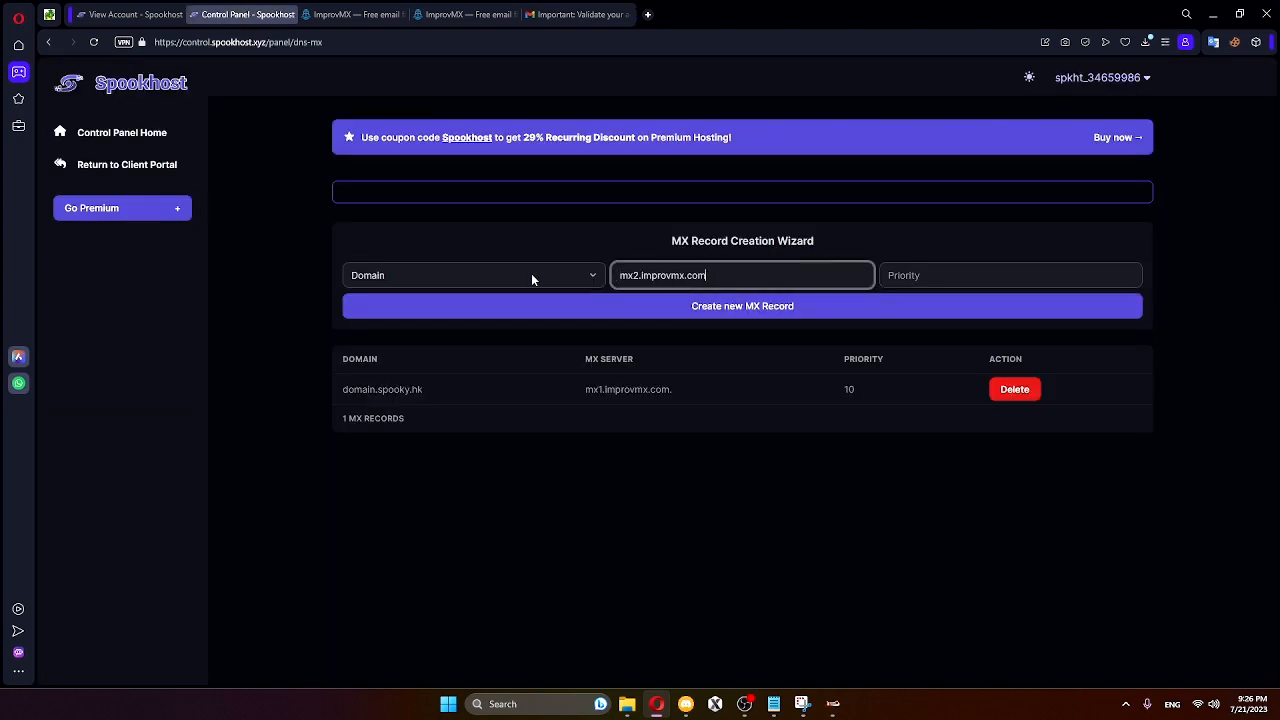
left_click(522, 275)
left_click(440, 313)
Step: Set the priority to 20 and create the second MX record
left_click(355, 15)
left_click(243, 14)
left_click(899, 273)
type("20")
left_click(811, 302)
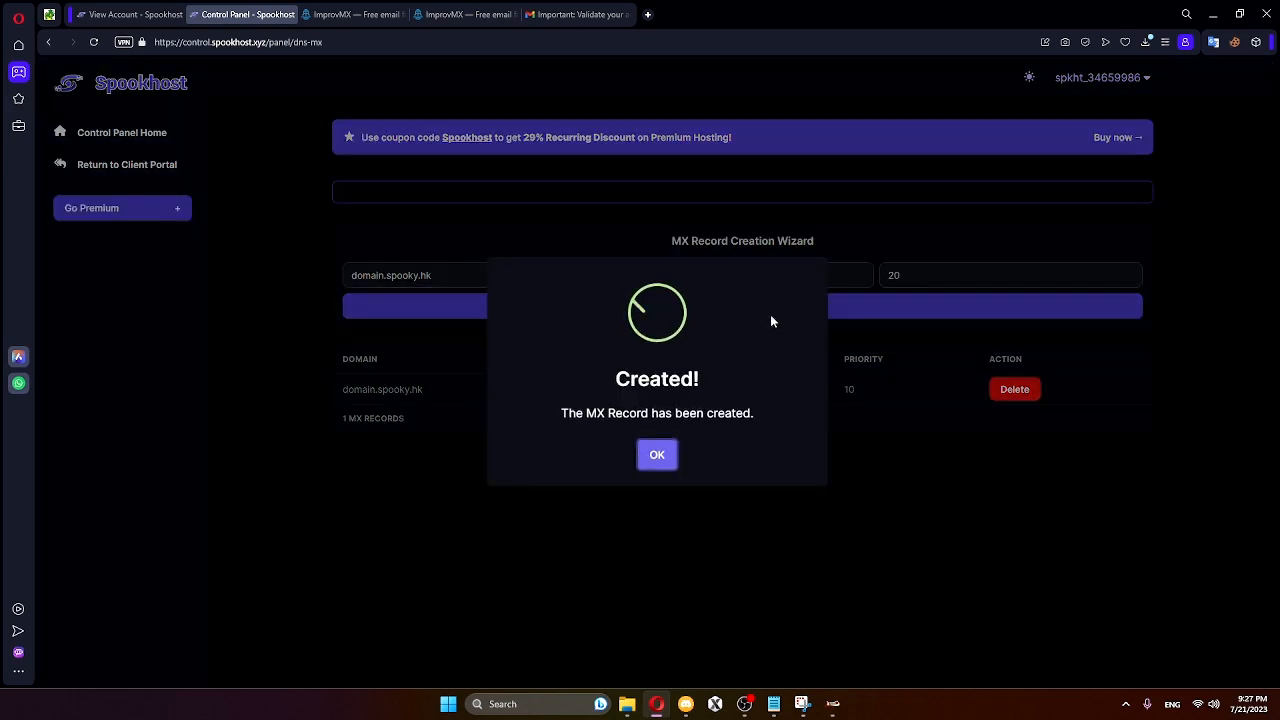
left_click(655, 457)
Step: Review the SPF record requirements in the ImprovMX DNS settings
left_click(334, 16)
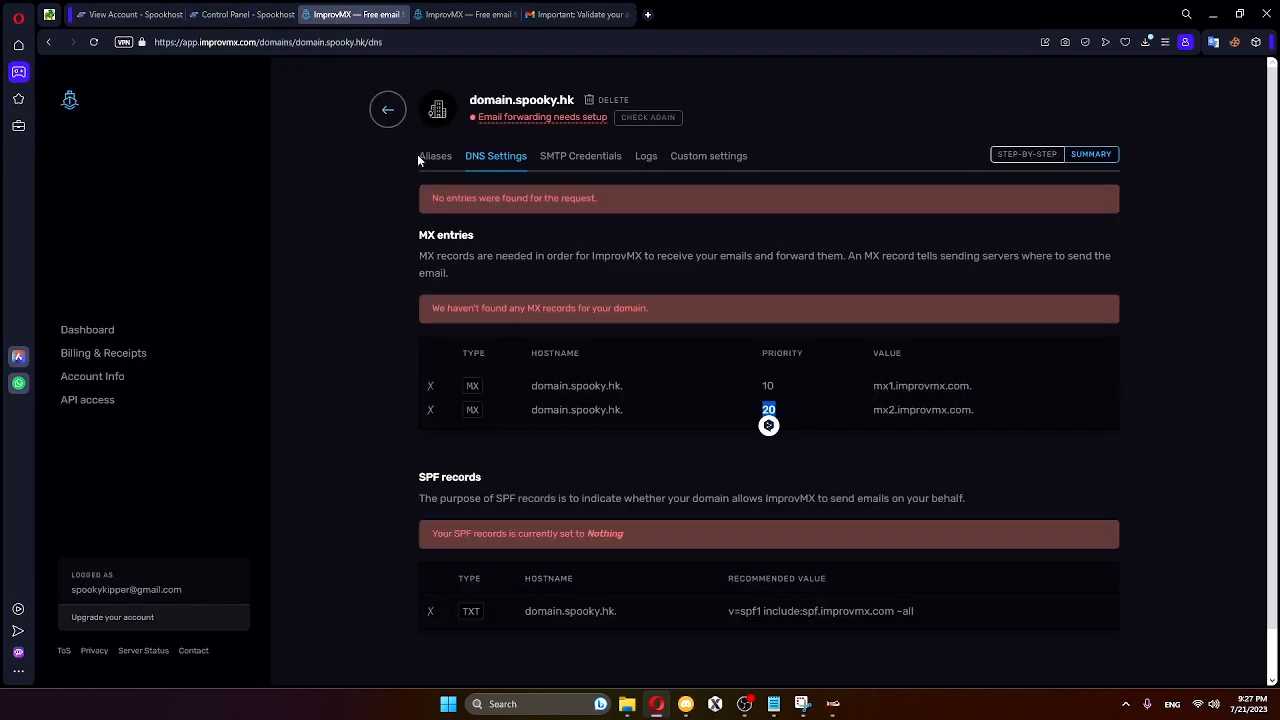
scroll(513, 341, "down", 1)
left_click_drag(415, 427, 498, 432)
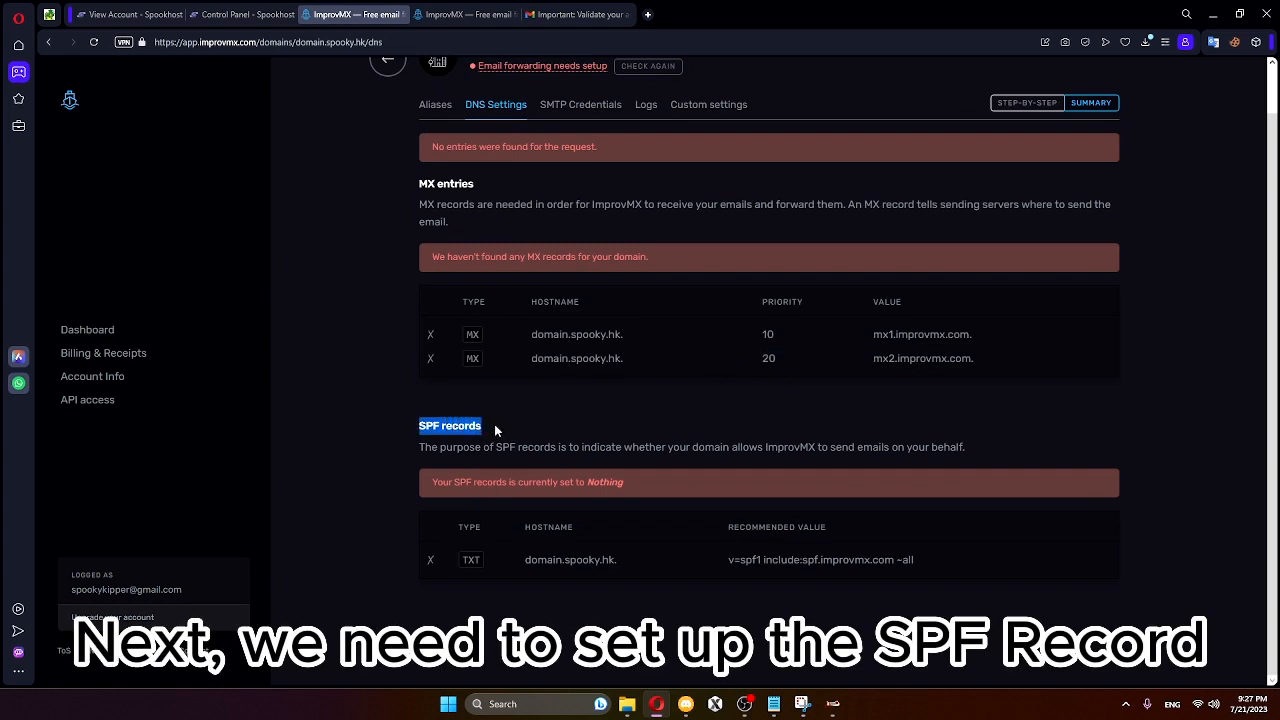
left_click(589, 433)
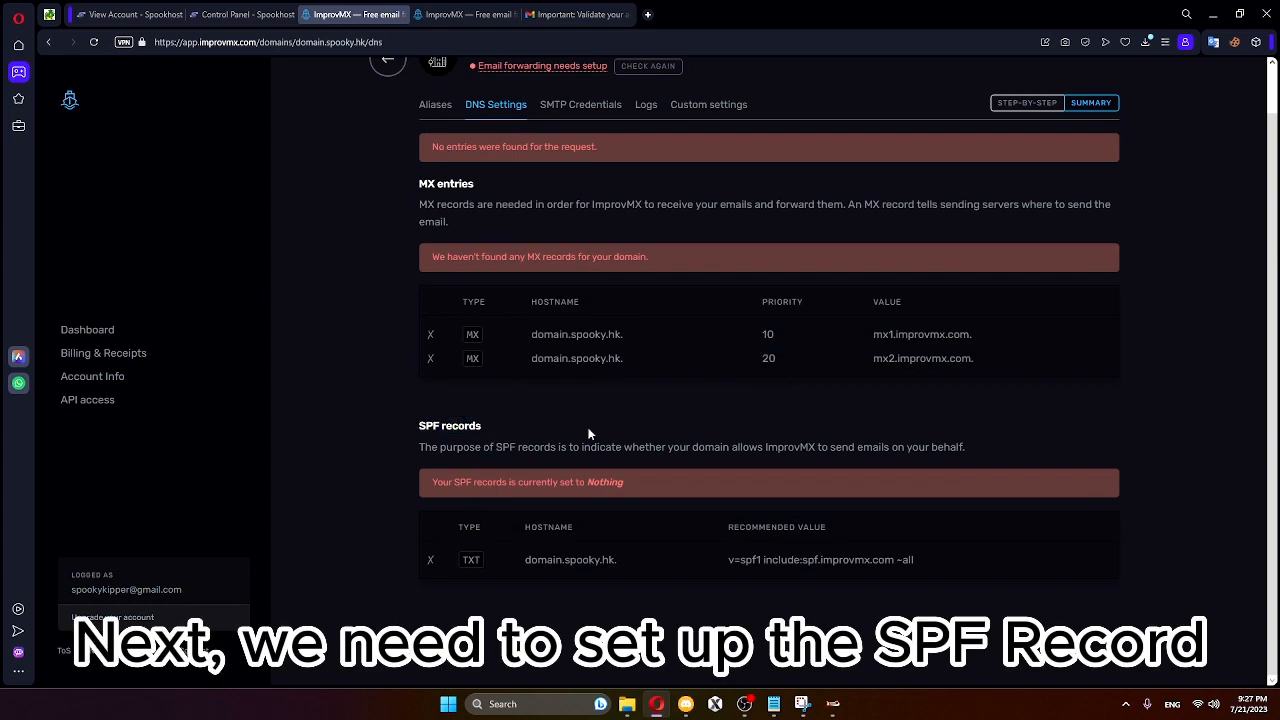
Step: Return to the control panel home and open SPF Records
left_click(248, 14)
left_click(125, 134)
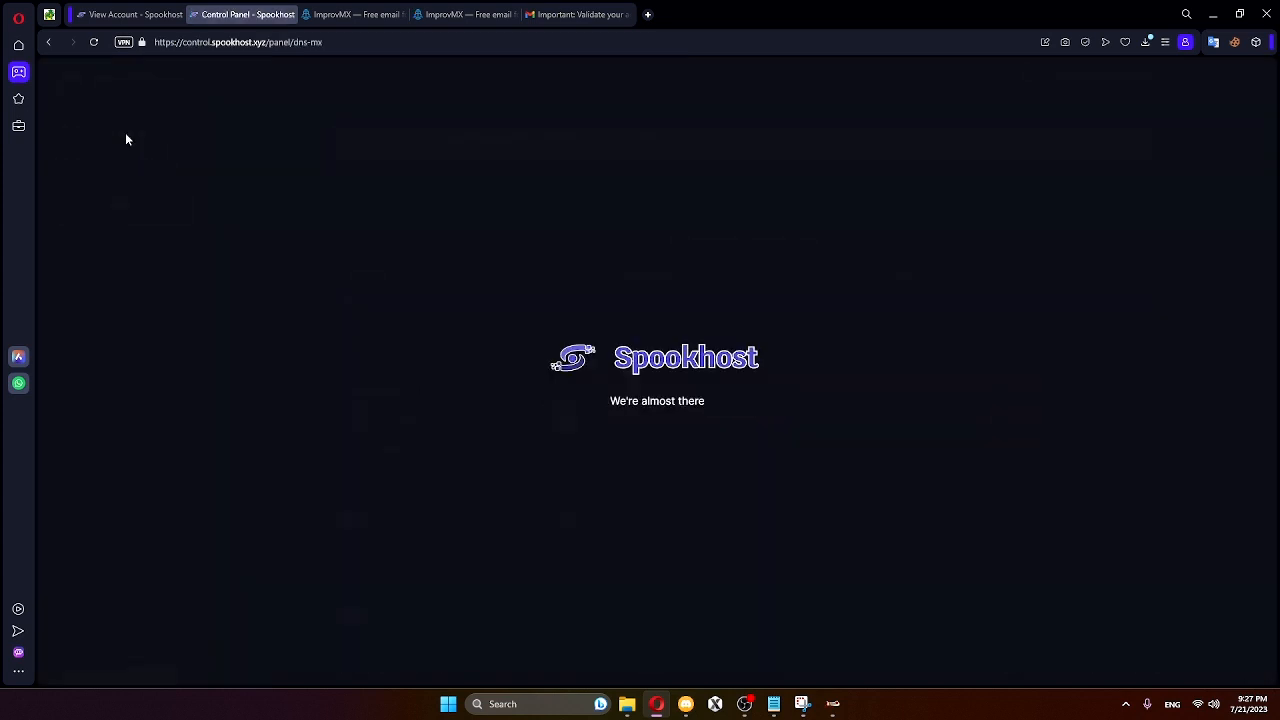
scroll(529, 270, "down", 7)
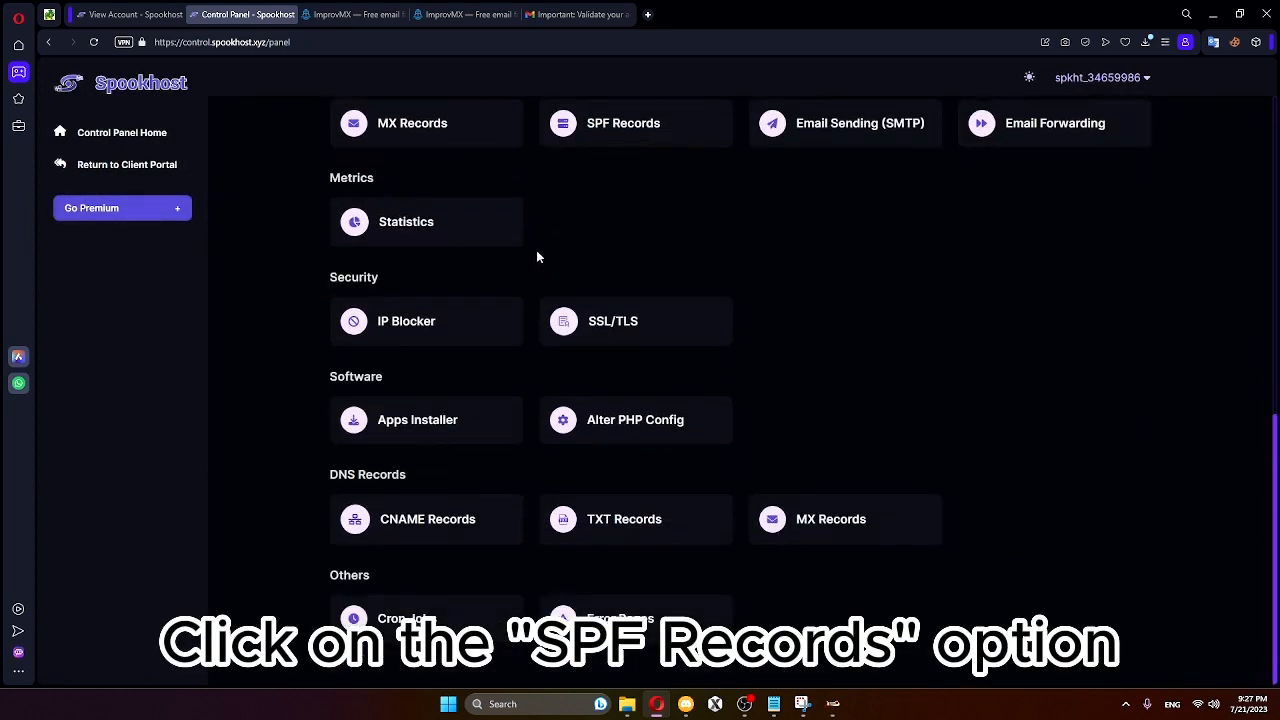
scroll(575, 231, "up", 1)
left_click(604, 258)
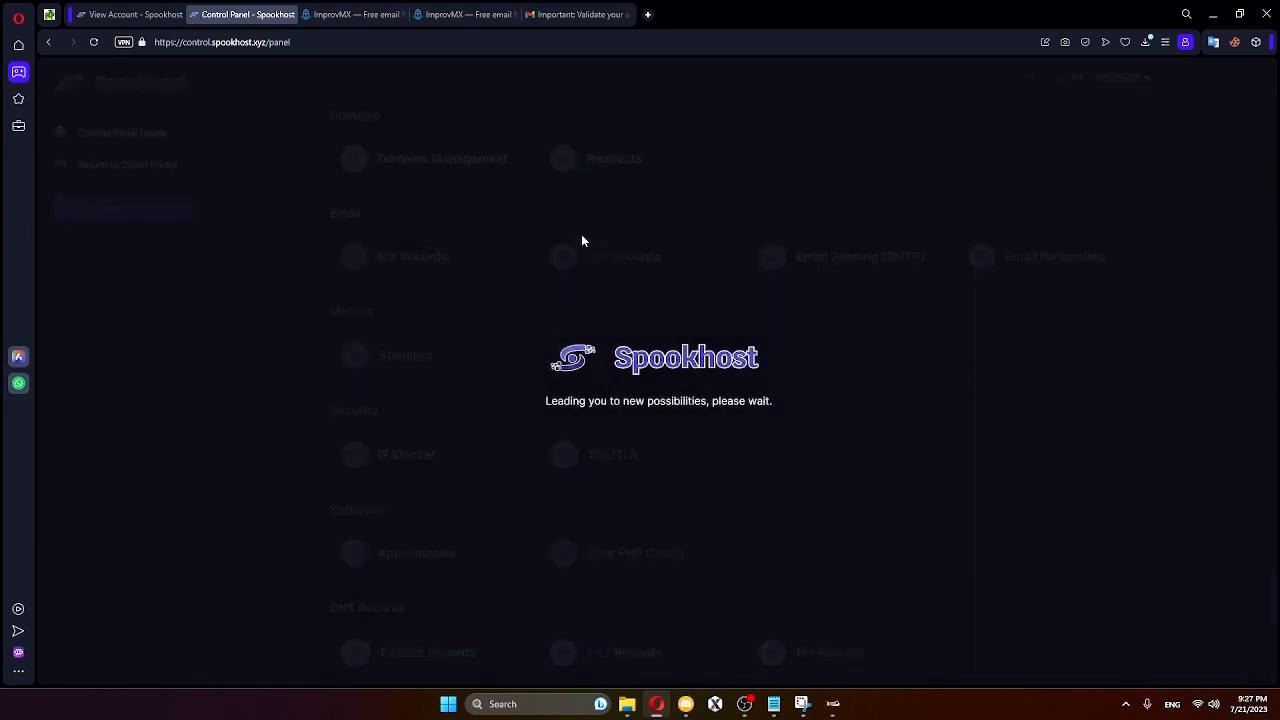
Step: Copy the recommended SPF value and create a TXT/SPF record v=spf1 include:spf.improvmx.com ~all for domain.spooky.hk
left_click(341, 14)
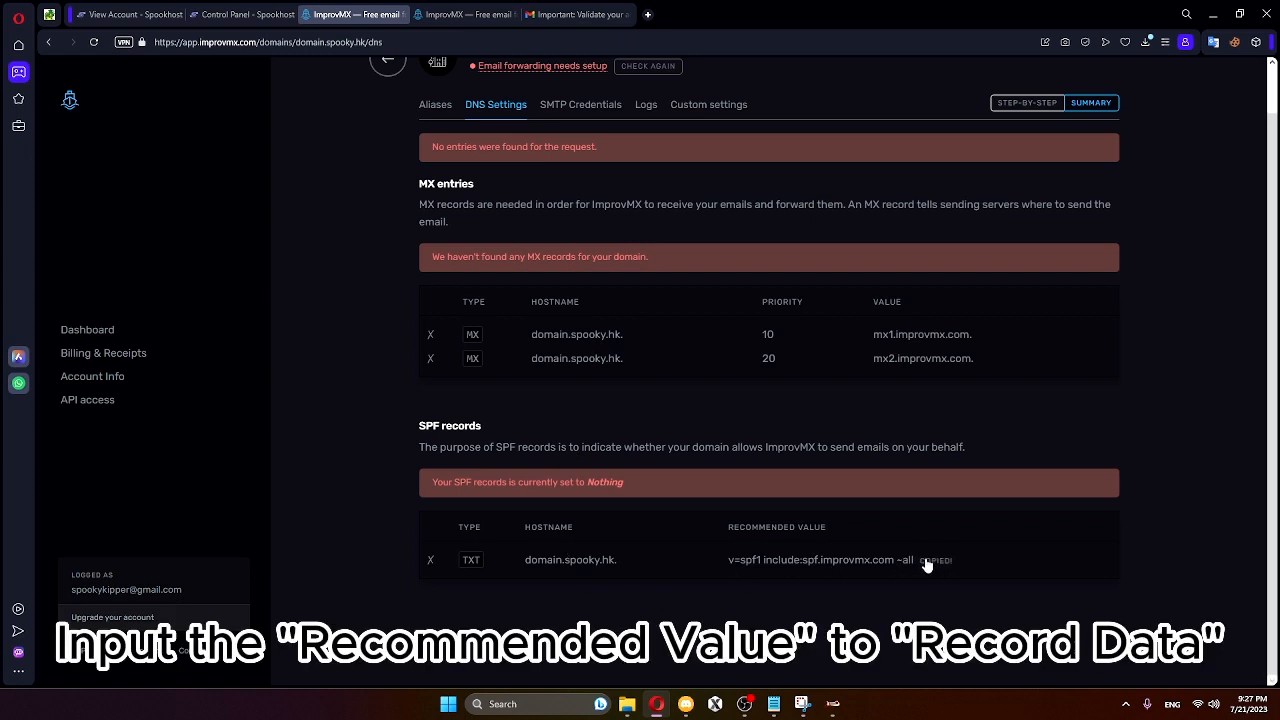
left_click(243, 14)
left_click(432, 278)
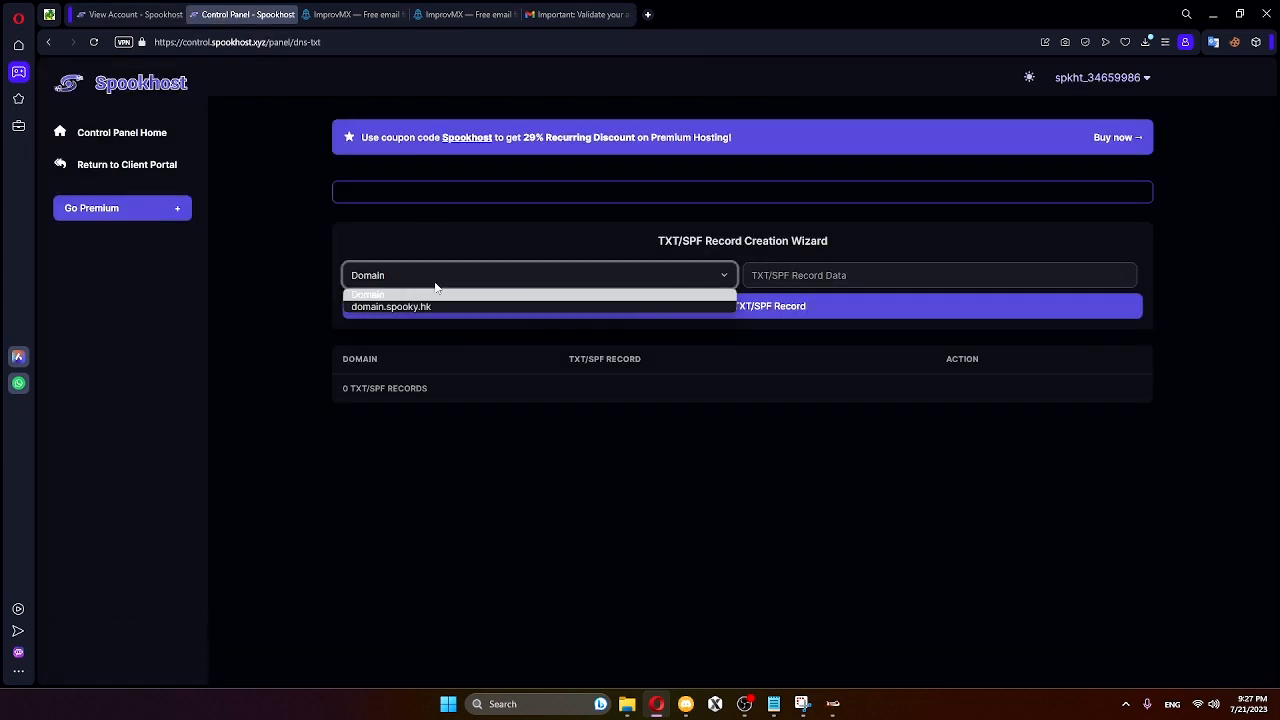
left_click(408, 307)
left_click(790, 275)
type("v=spf1 include:spf.improvmx.com ~all")
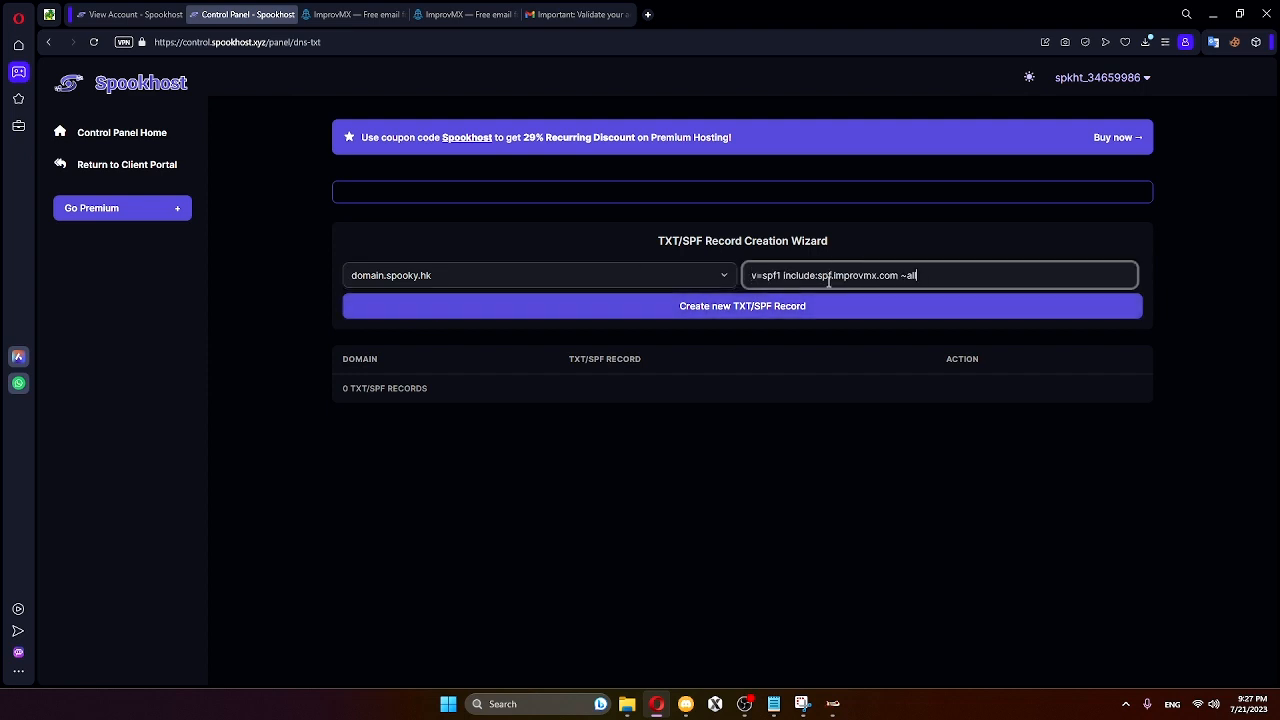
left_click(797, 309)
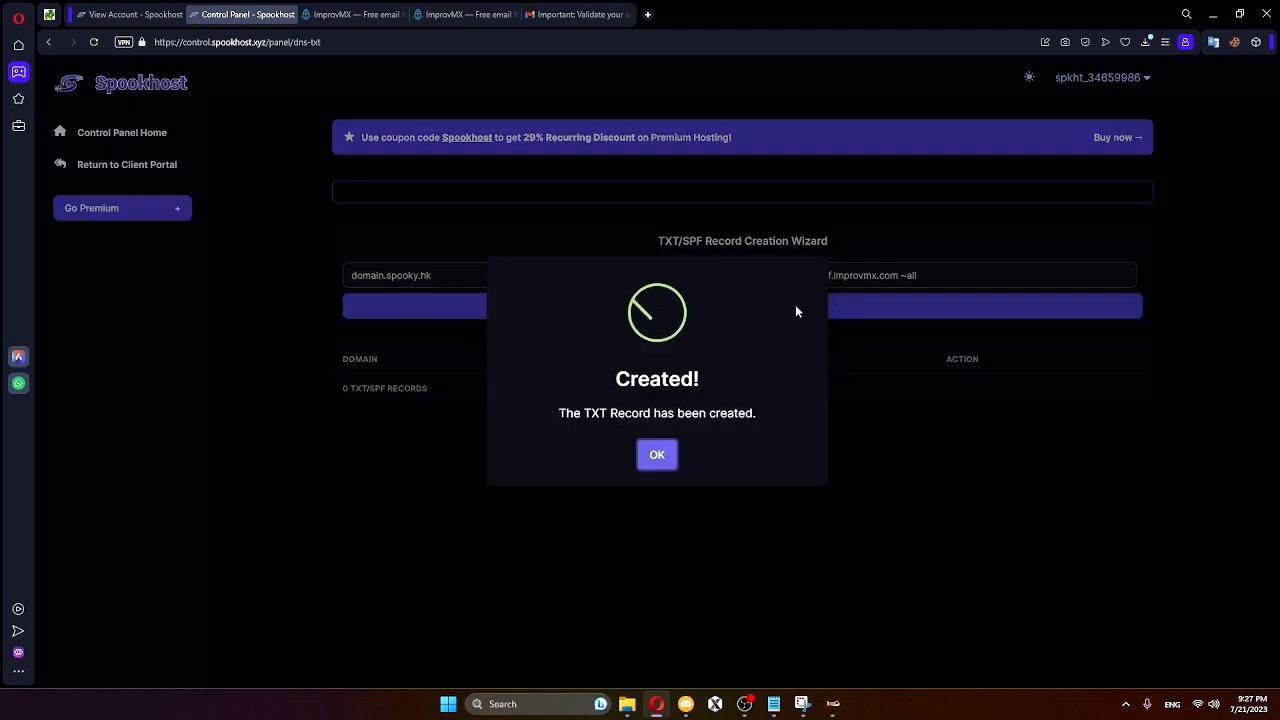
left_click(659, 455)
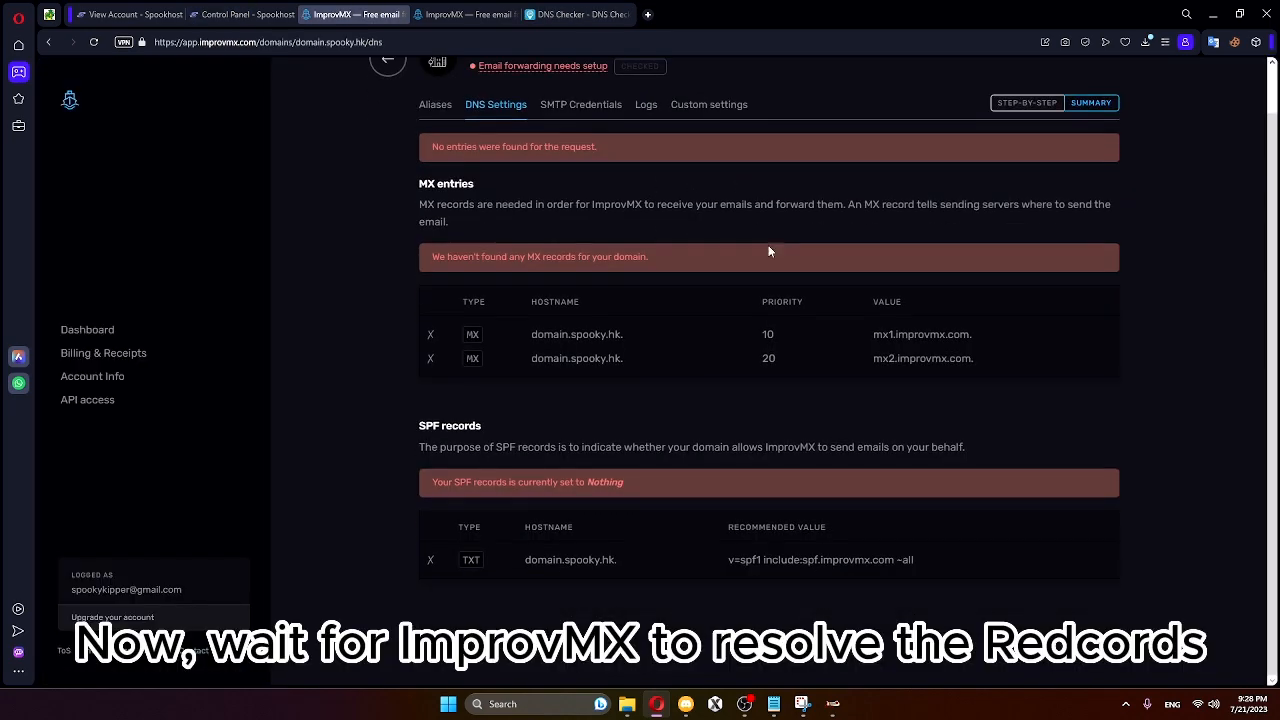
Step: Check the ImprovMX DNS status, then in Gmail send a test email titled Test Email to the domain's alias address
left_click_drag(544, 481, 822, 574)
left_click(923, 586)
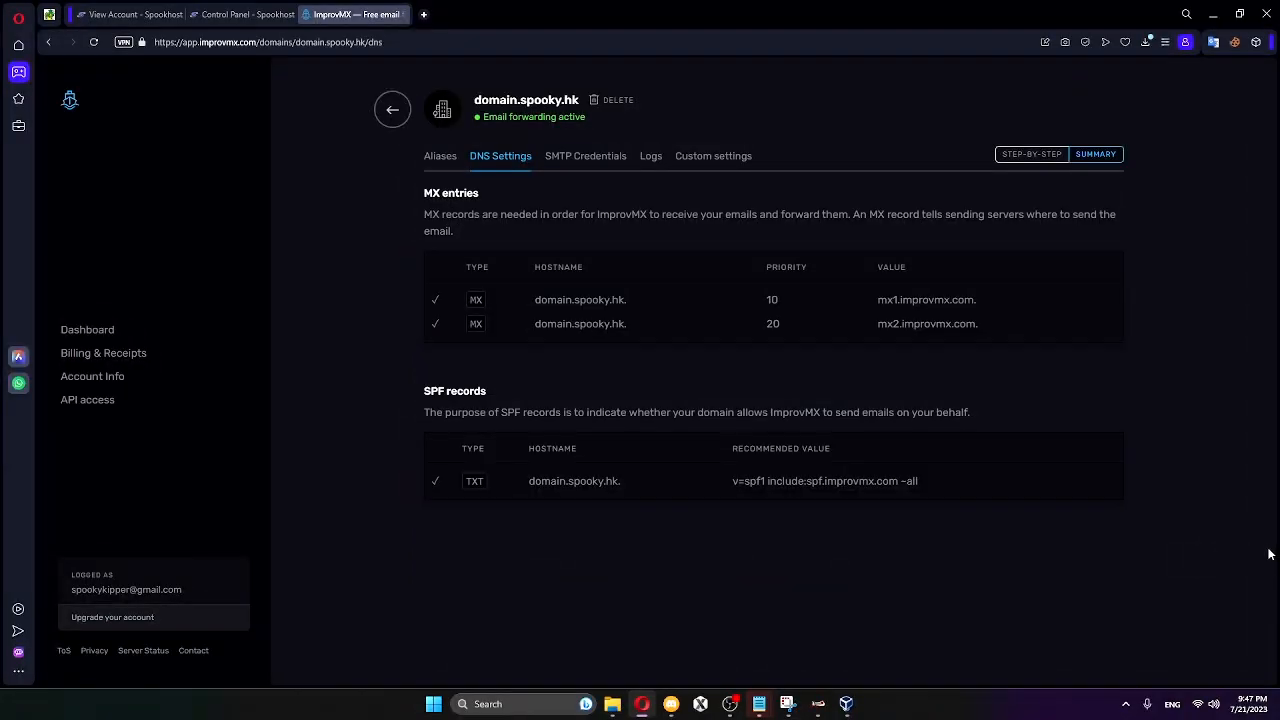
left_click(423, 14)
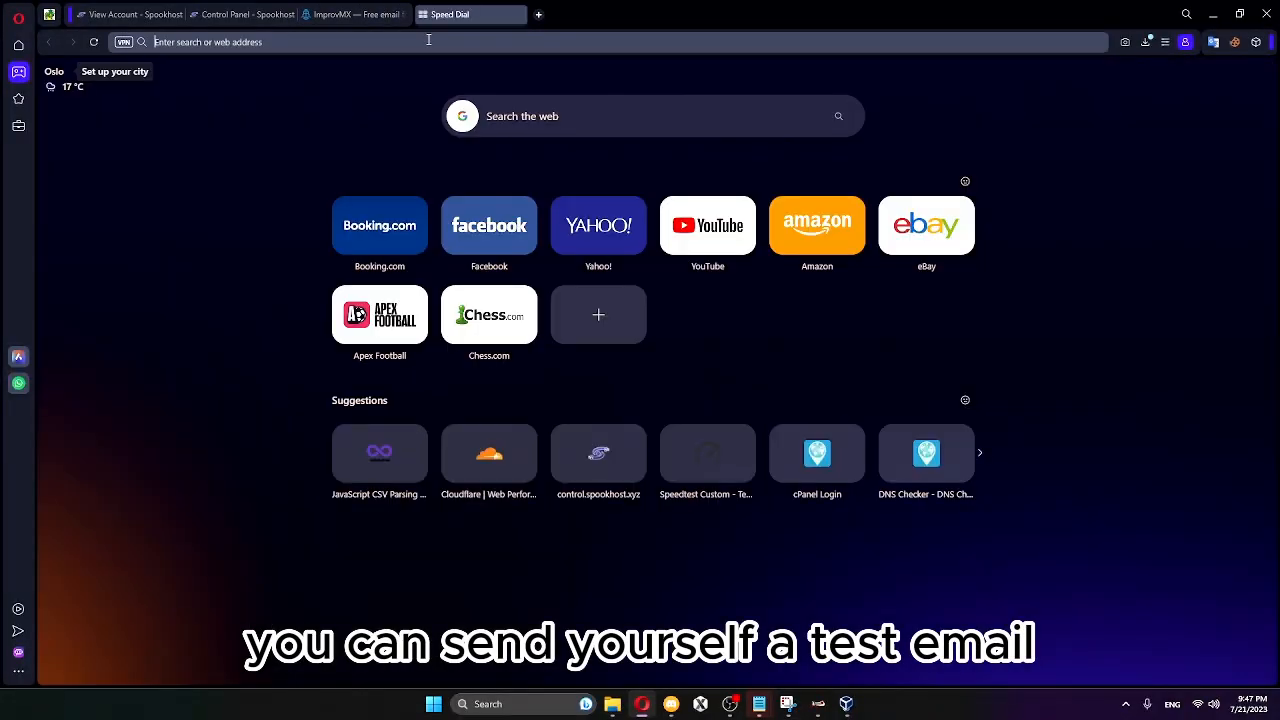
type("gm")
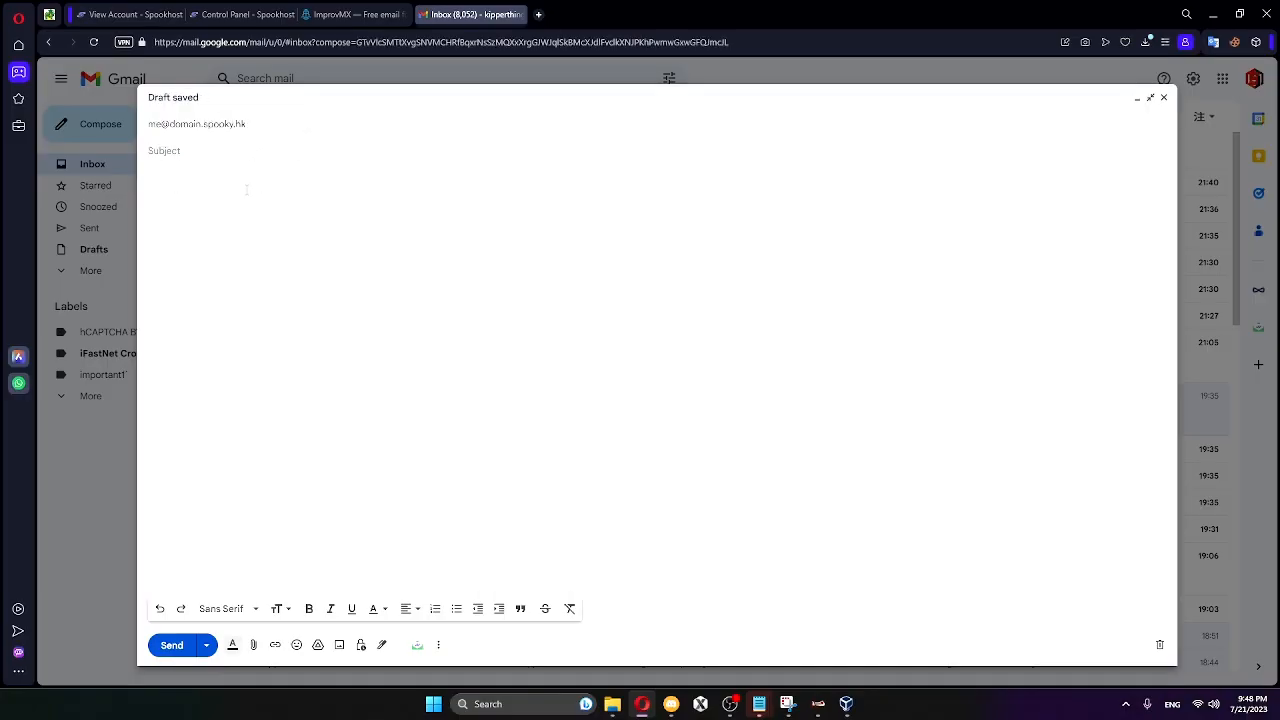
left_click(254, 173)
type("T")
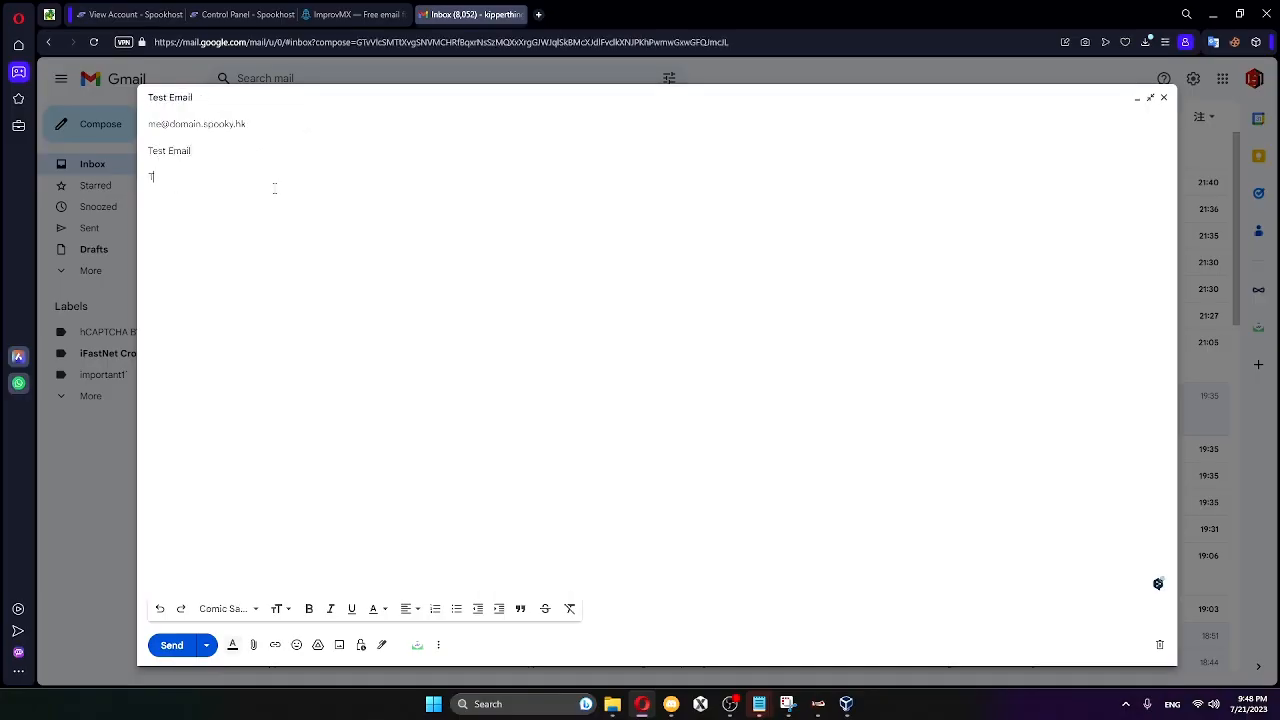
type("set Ema")
key("ctrl+a")
type("Test")
left_click(172, 645)
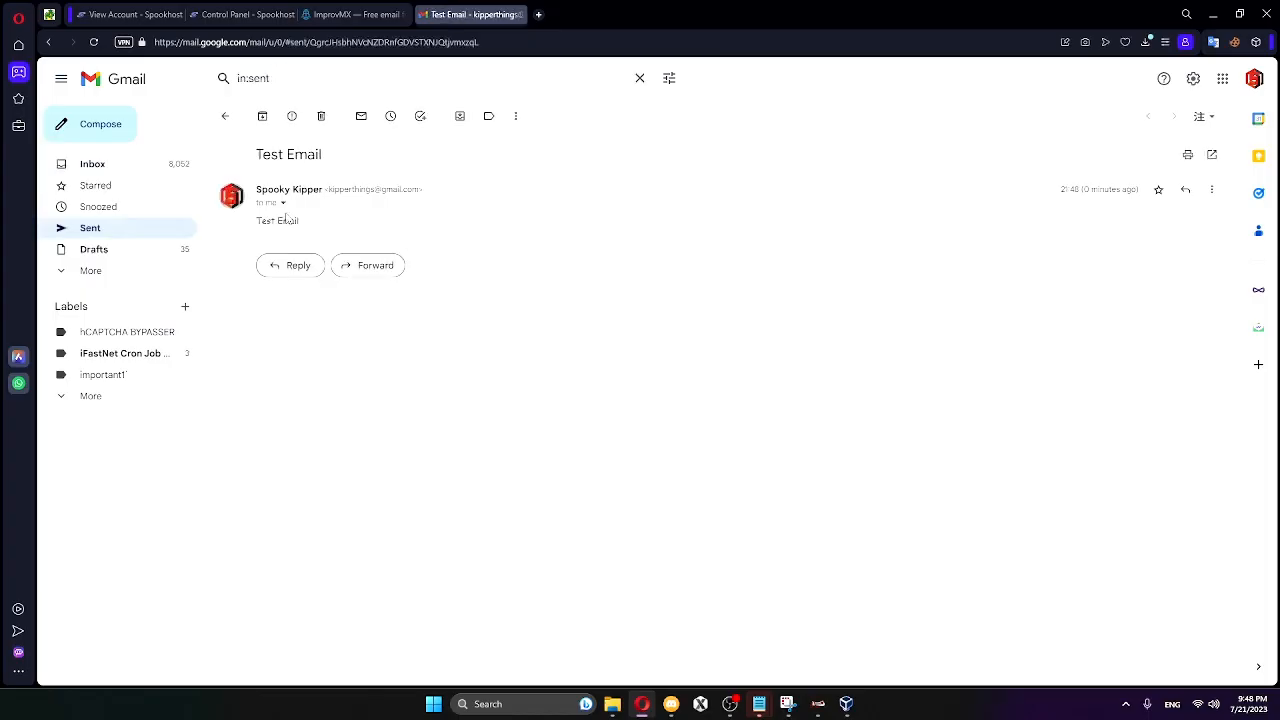
Step: Inspect the sent test email's details, then switch to the receiving Gmail account and open the test email in Spam
left_click(282, 202)
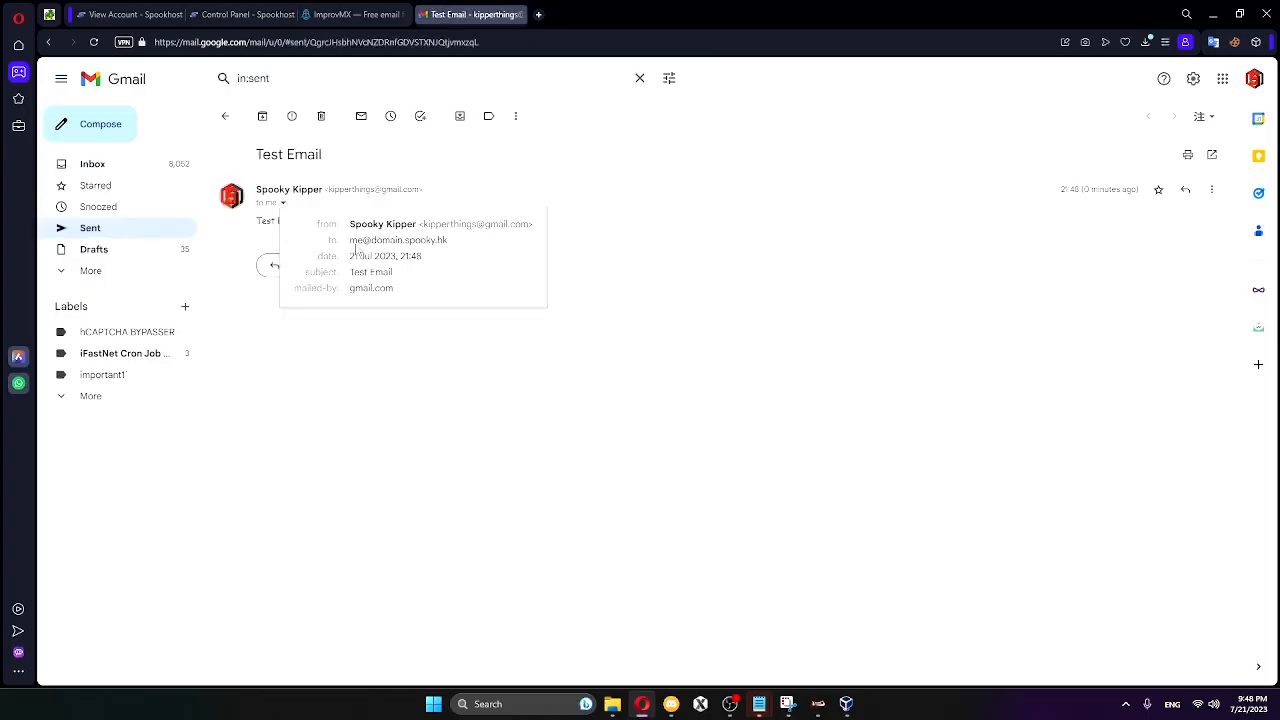
left_click(1254, 78)
left_click(1187, 279)
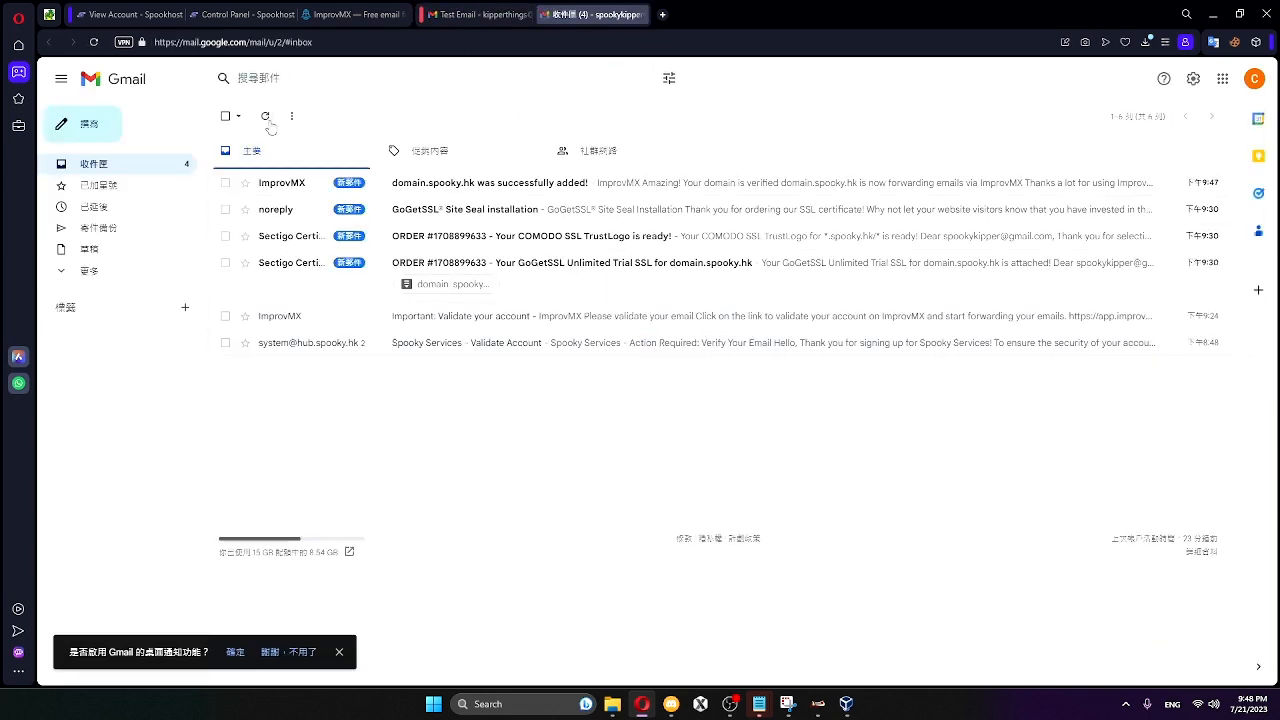
left_click(89, 270)
left_click(98, 377)
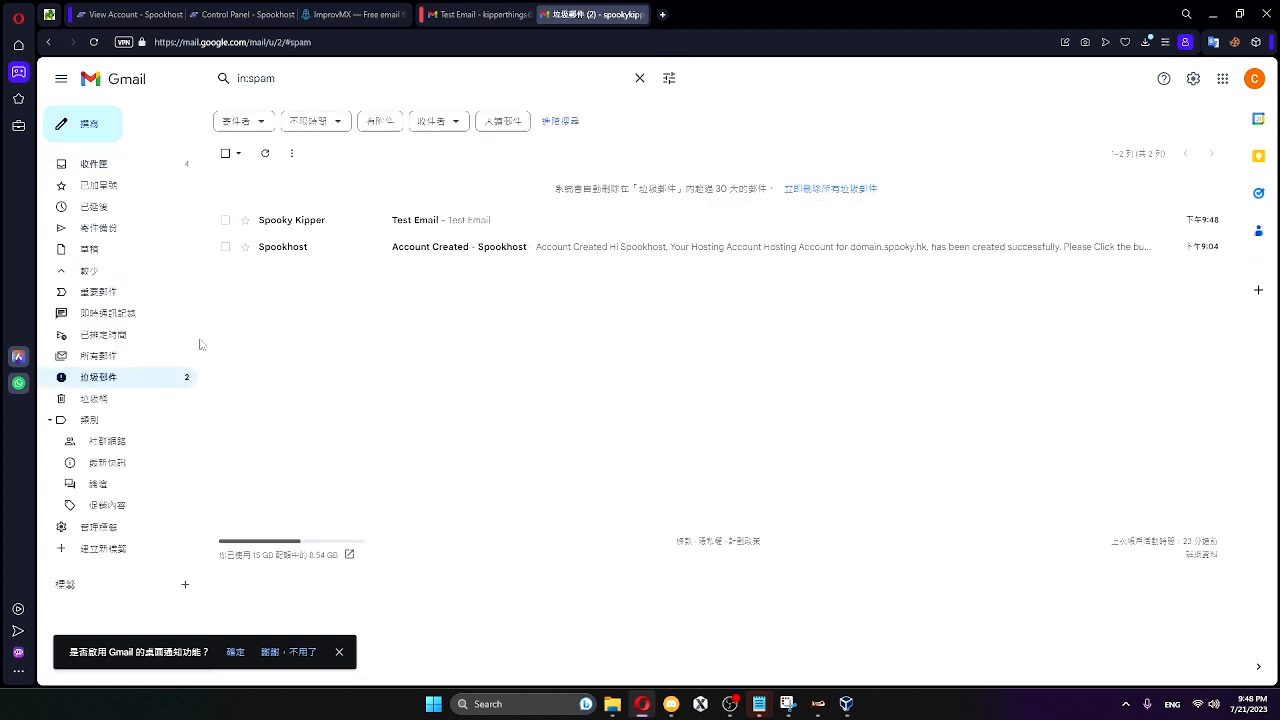
left_click(346, 228)
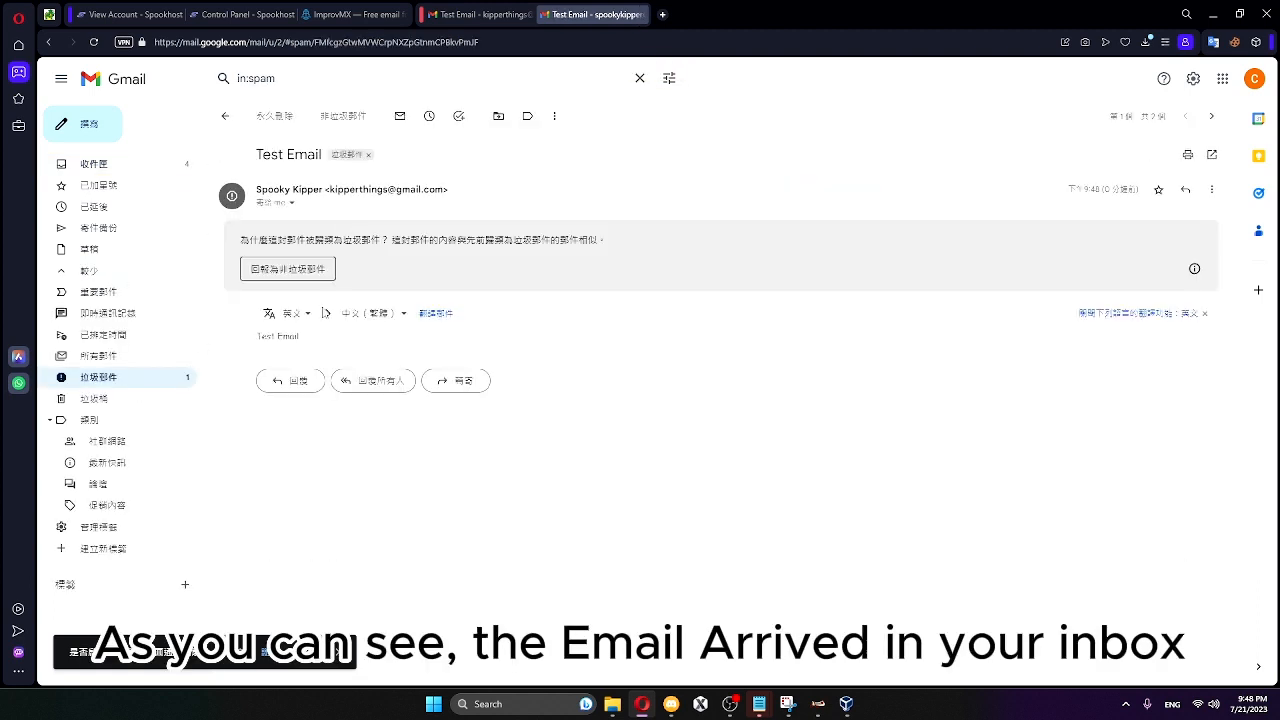
left_click_drag(300, 337, 257, 340)
left_click(293, 204)
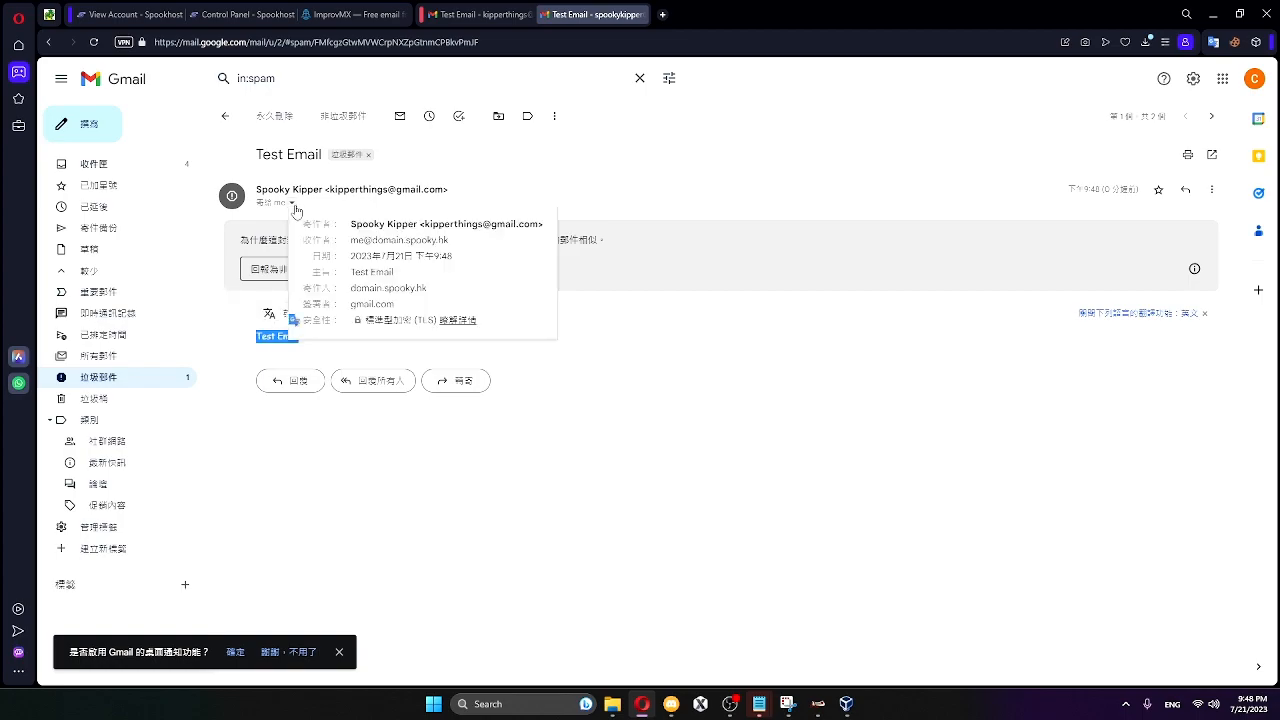
left_click(272, 273)
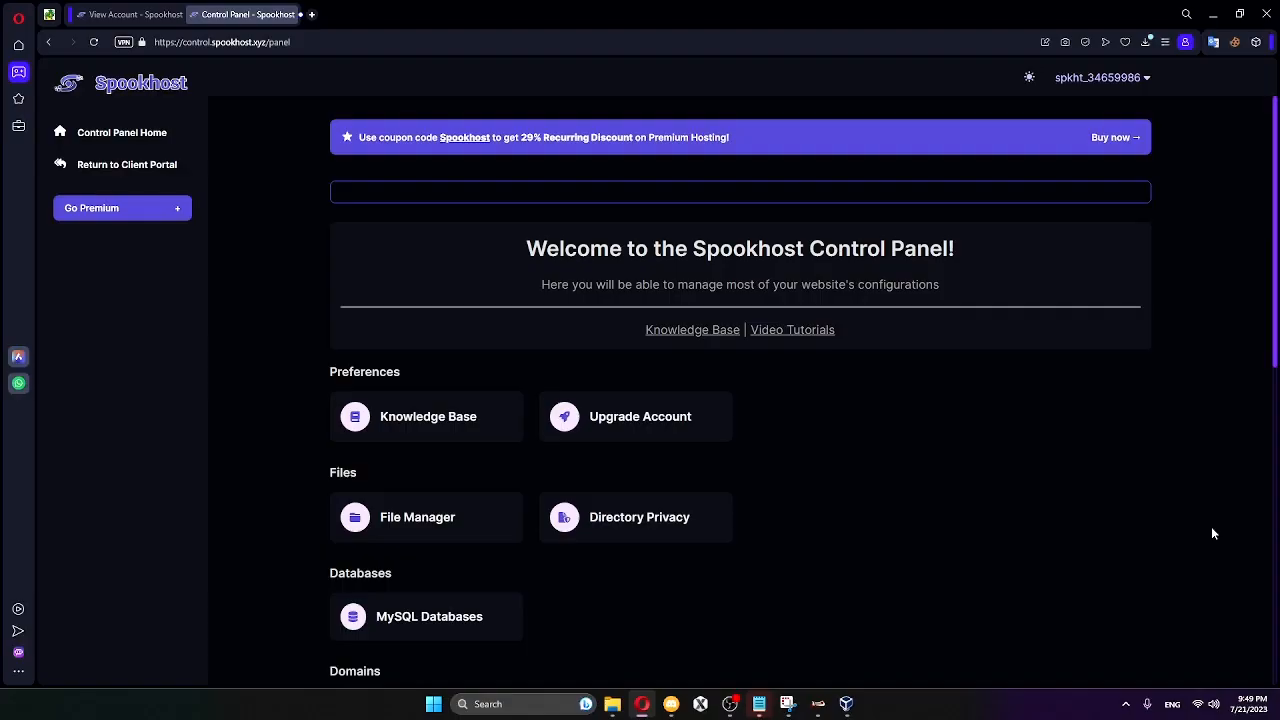
Step: Open Email Sending (SMTP) from the control panel and set the SMTP2GO pricing slider to the 1K free plan
scroll(1108, 327, "down", 2)
scroll(1107, 327, "down", 1)
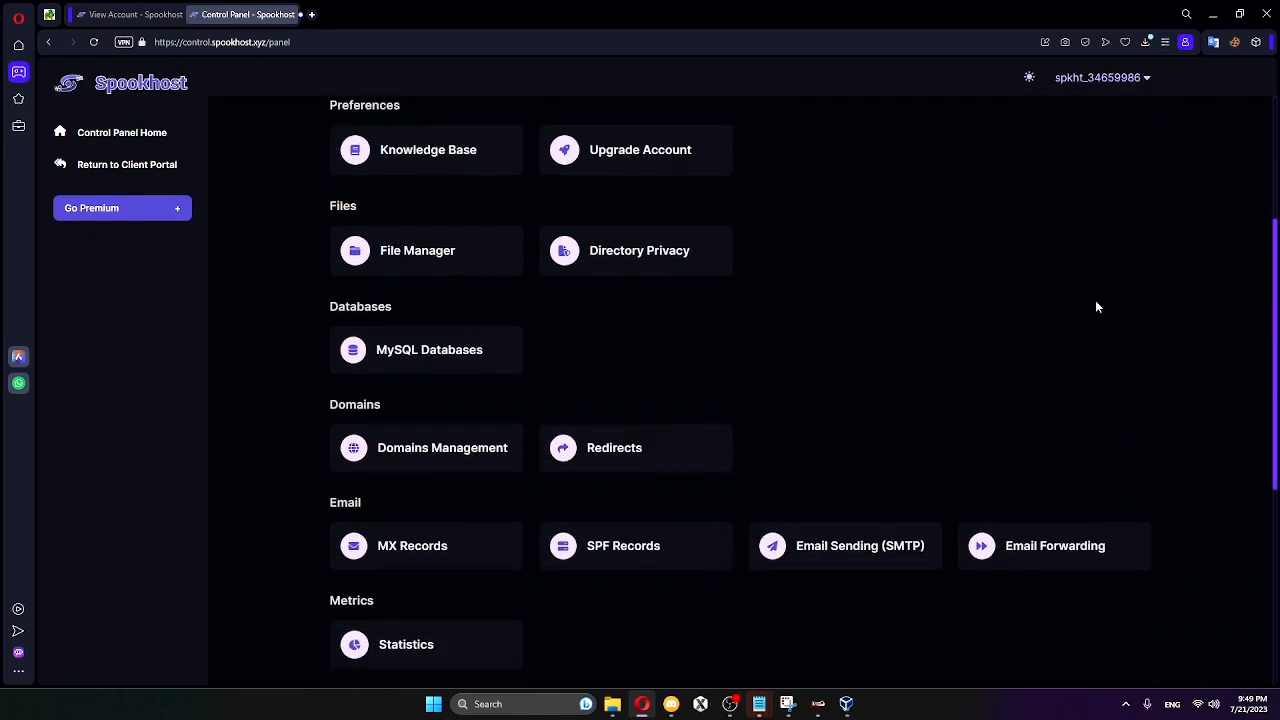
scroll(845, 534, "down", 1)
left_click(843, 489)
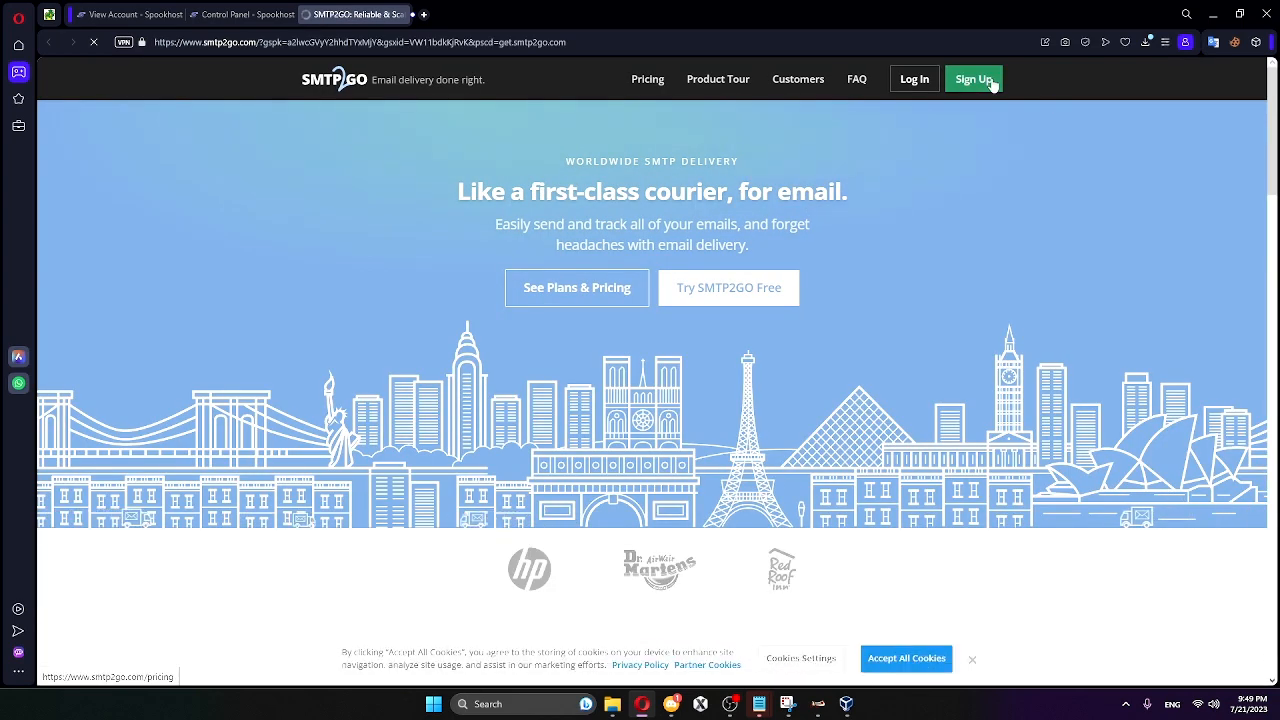
left_click(983, 82)
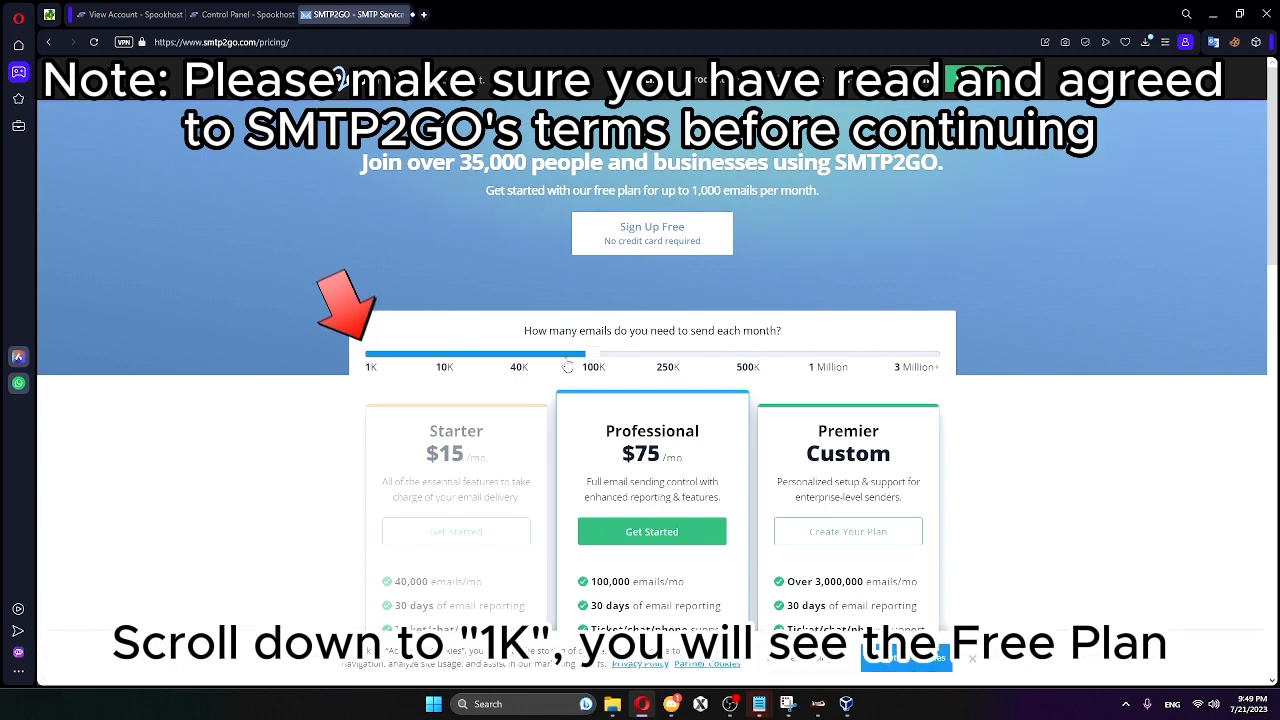
left_click_drag(593, 362, 370, 360)
scroll(447, 367, "down", 3)
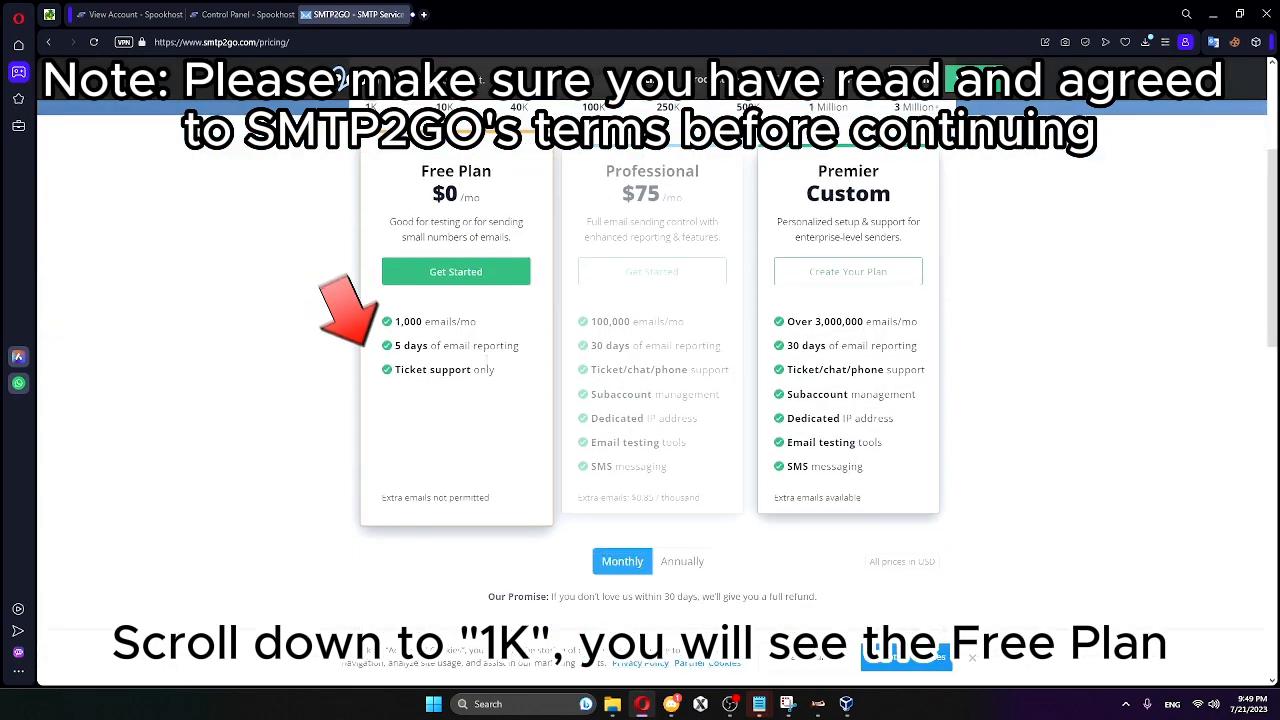
Step: Start the free SMTP2GO account sign-up using the domain's alias email address as the work email
left_click_drag(423, 318, 514, 329)
left_click(514, 329)
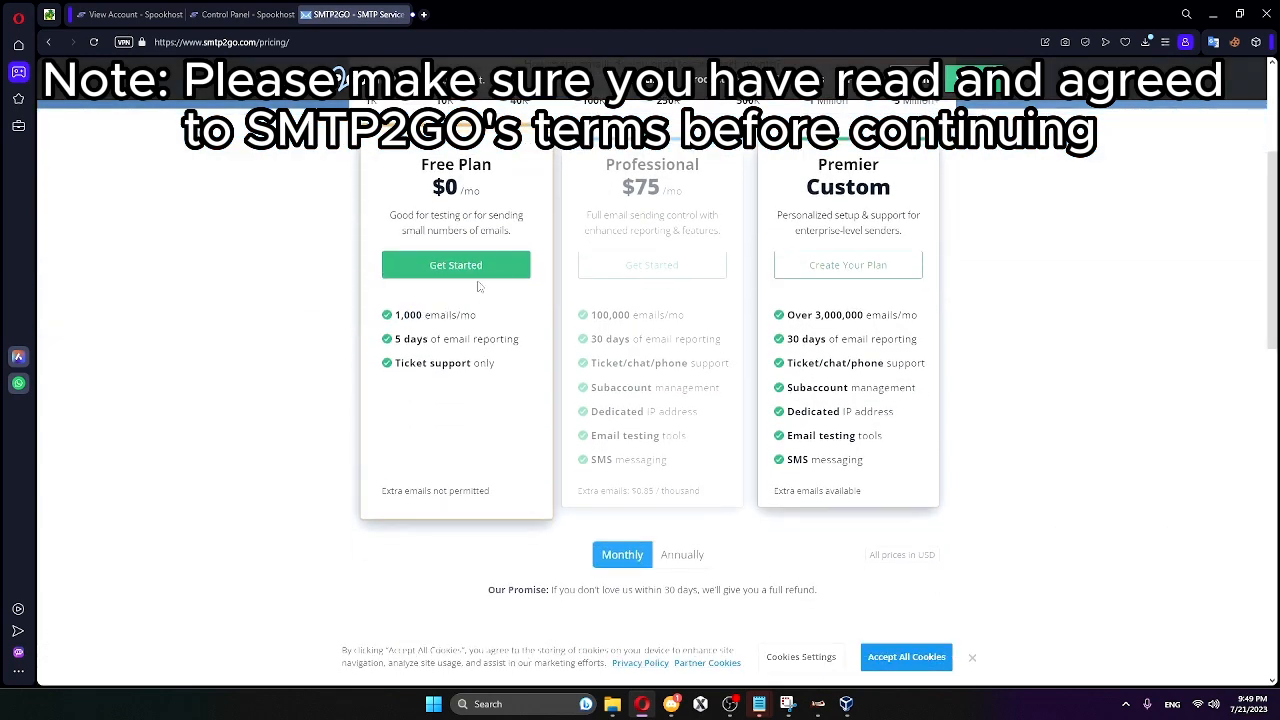
left_click(477, 272)
left_click(640, 338)
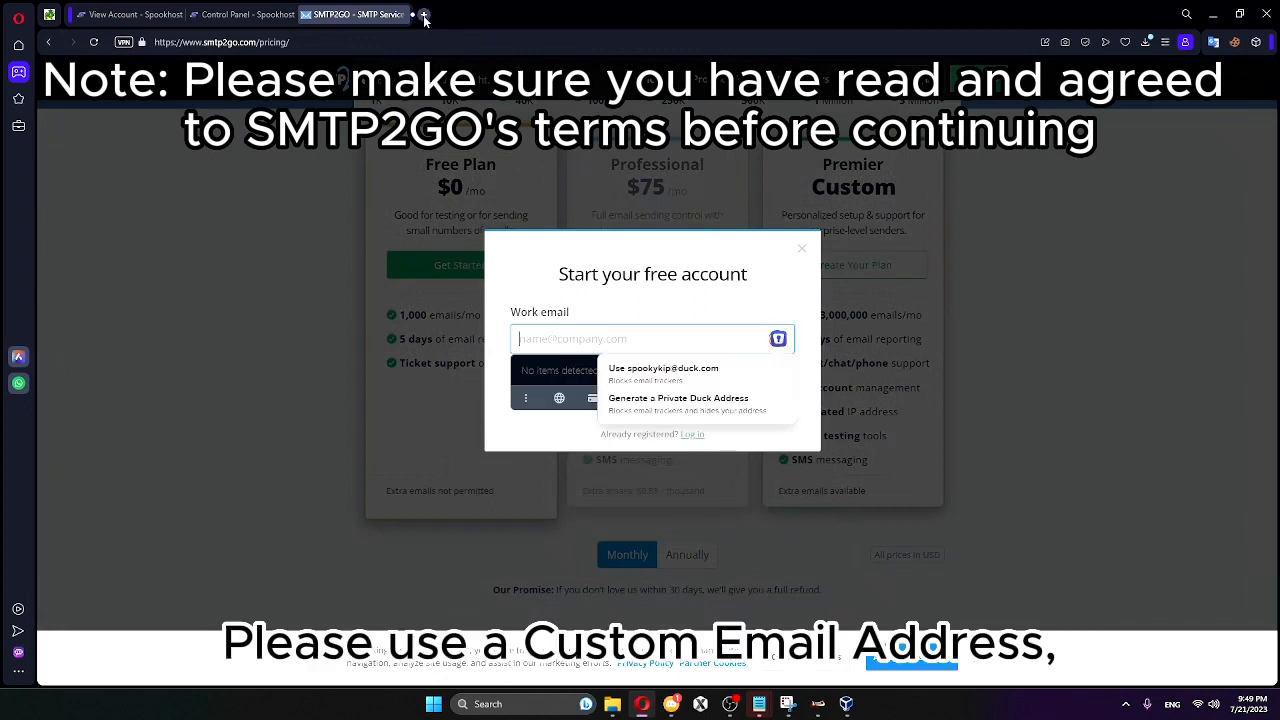
key("ctrl+v")
left_click(685, 389)
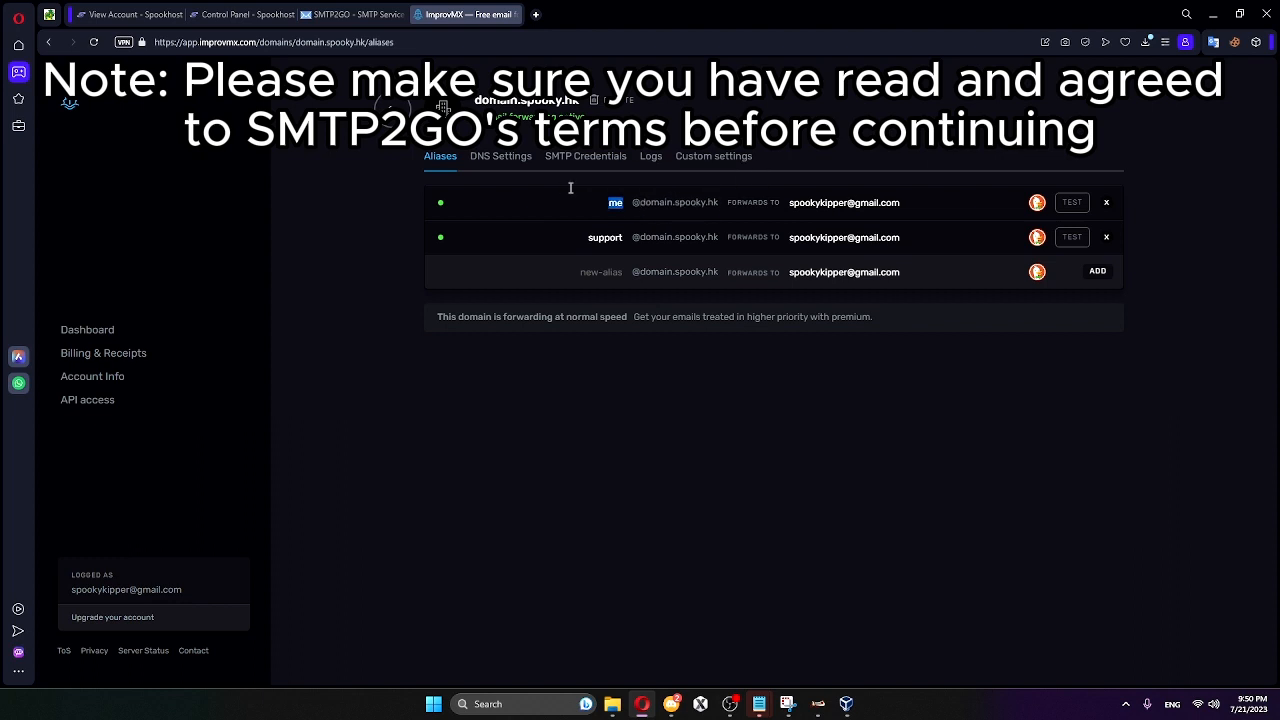
left_click_drag(570, 188, 718, 203)
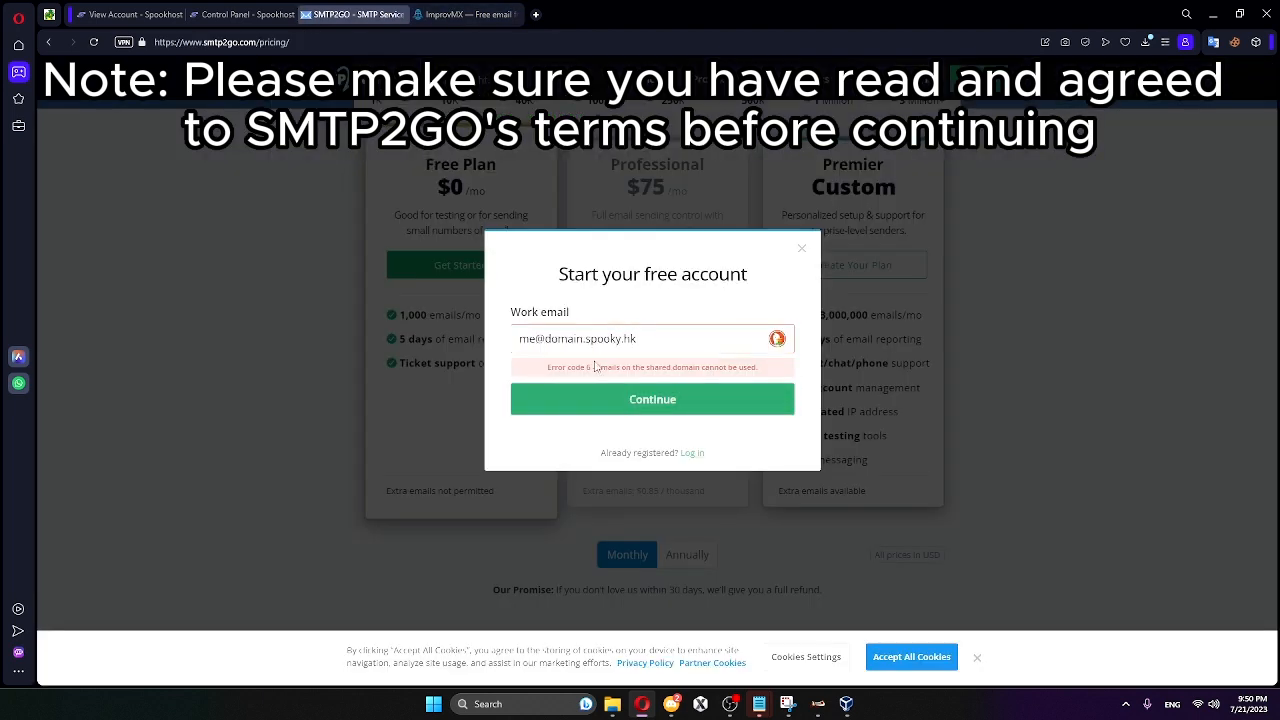
left_click(655, 392)
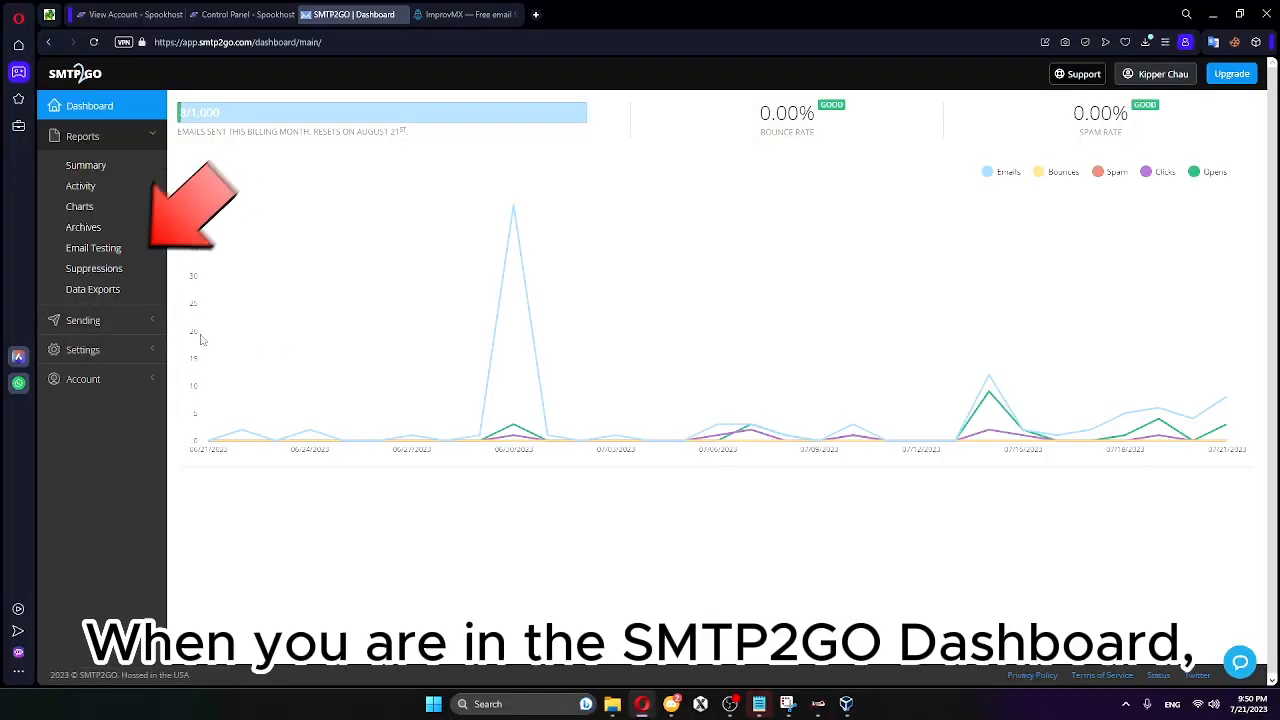
Step: Open Verified Senders and add domain.spooky.hk as a new sender domain
left_click(143, 327)
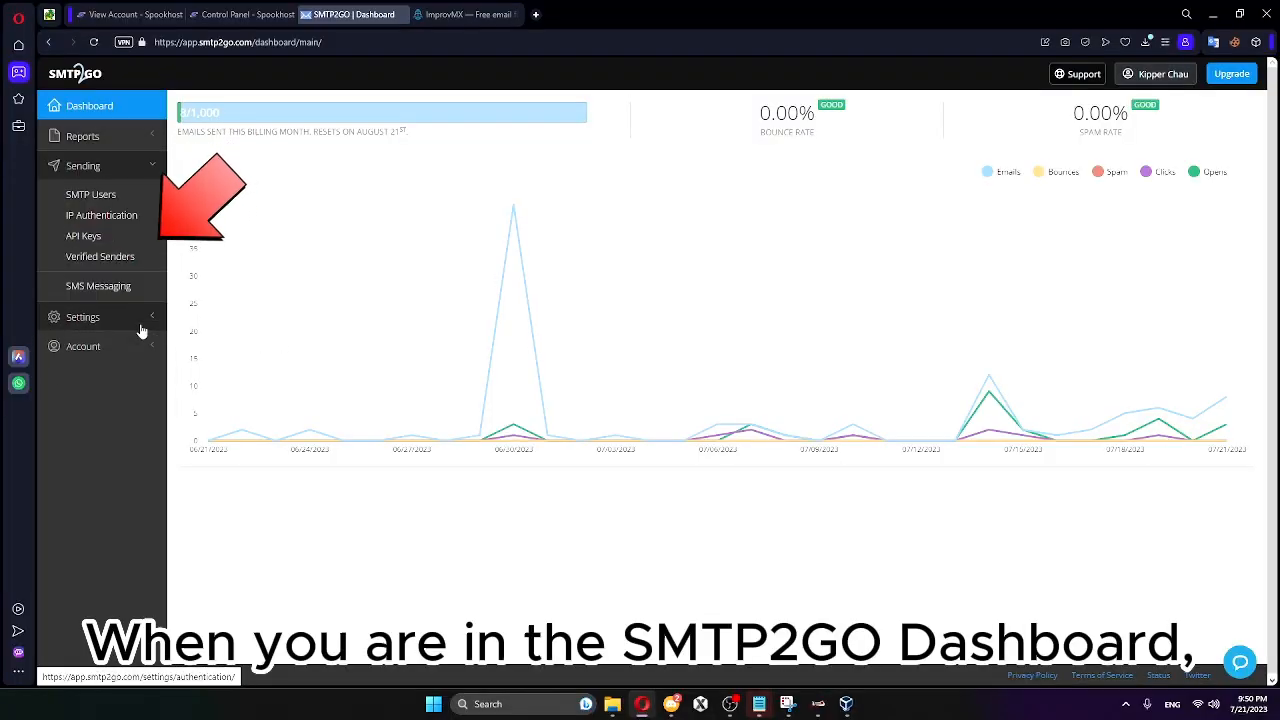
left_click(112, 264)
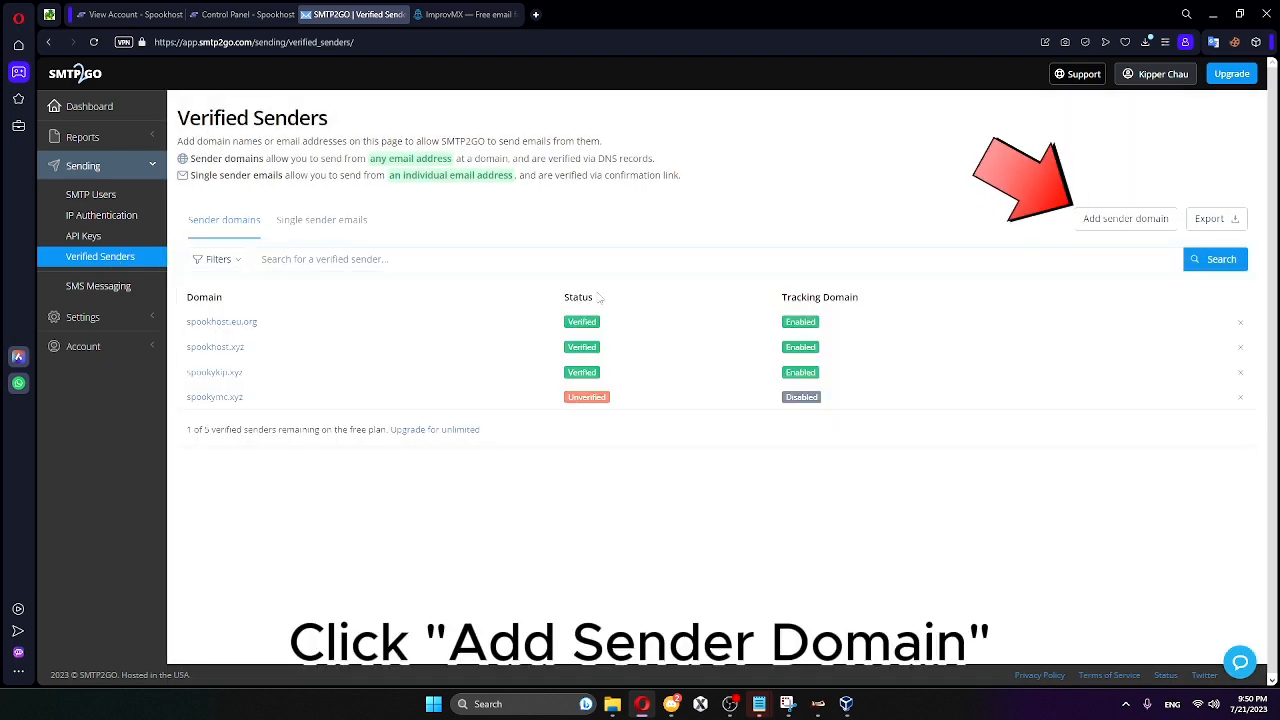
left_click(1132, 222)
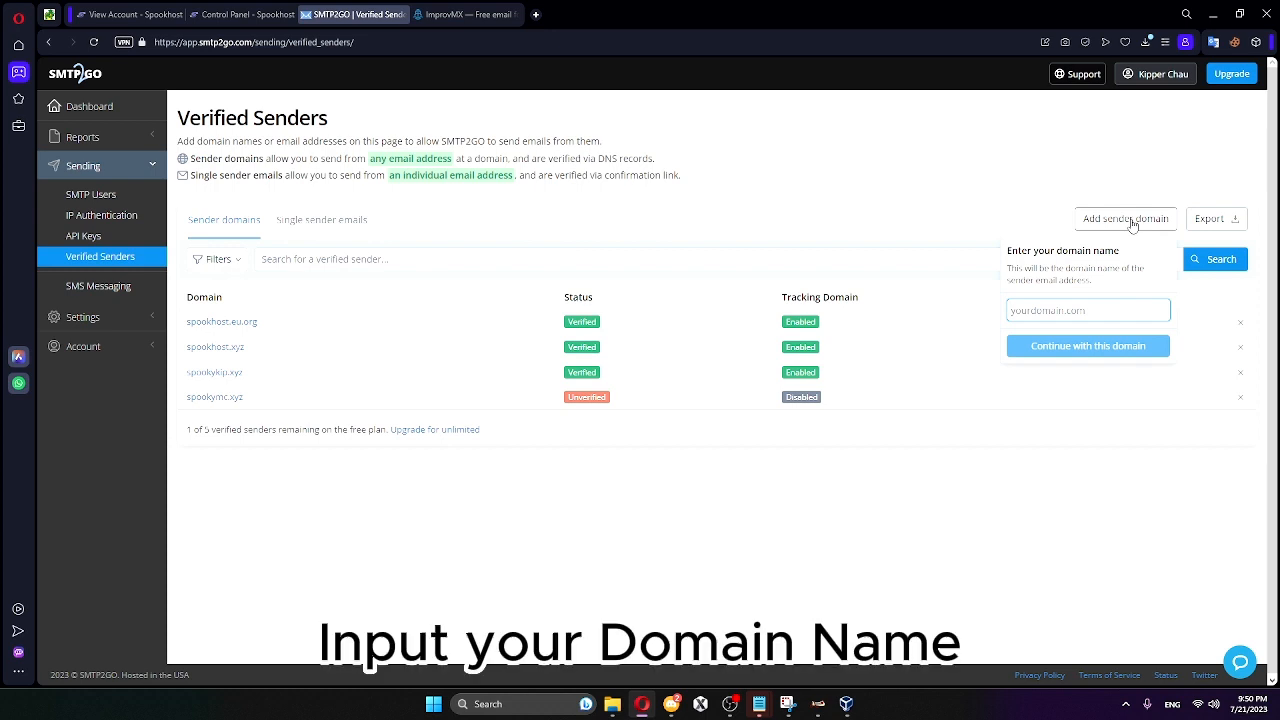
type("domain.spo")
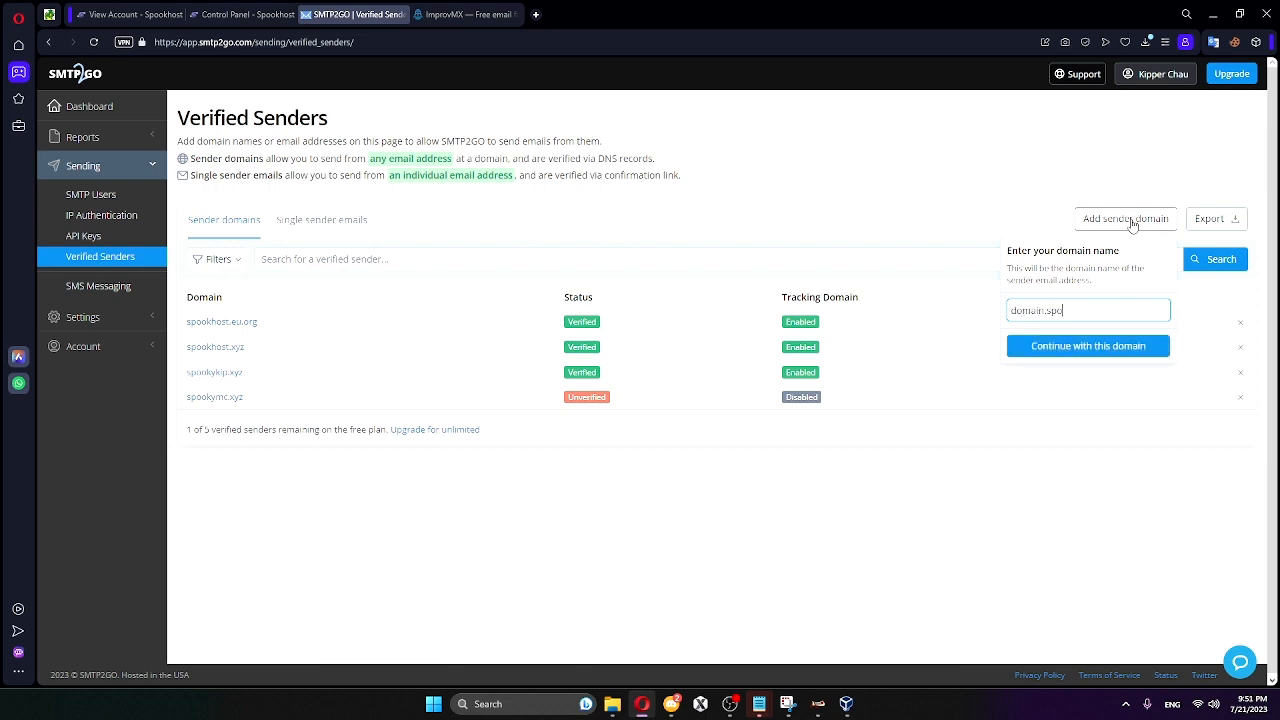
type("oky.hk")
left_click(1107, 347)
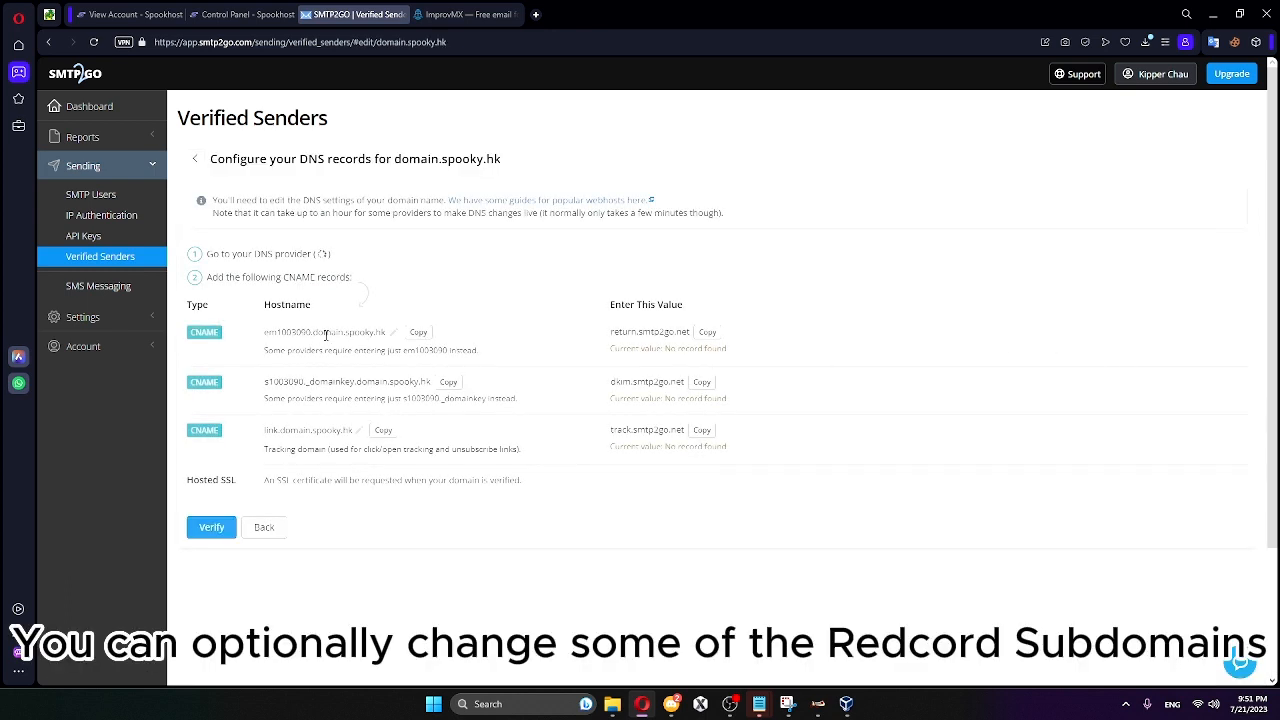
Step: Set the custom return-path hostname to email
left_click(392, 333)
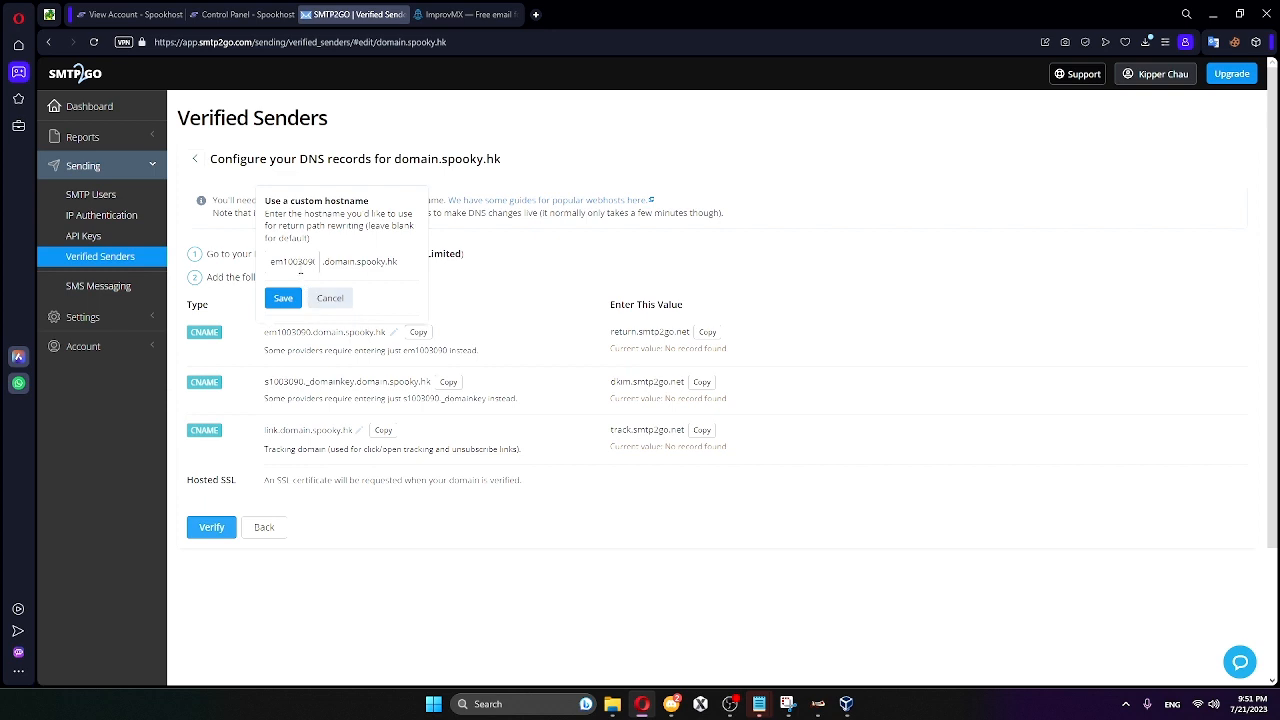
key("ctrl+a")
type("email")
key("Return")
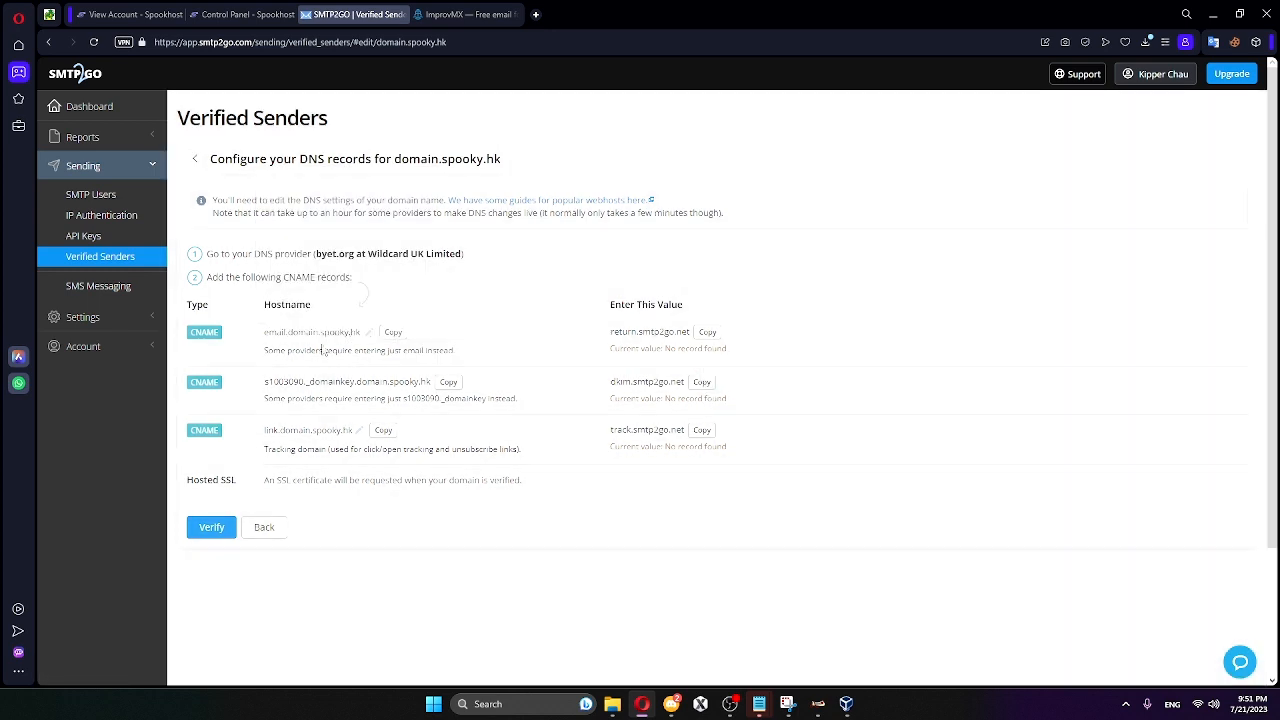
Step: Set the custom tracking hostname to emailtracking and return to the Spookhost control panel
left_click(358, 430)
type("emailtrackin")
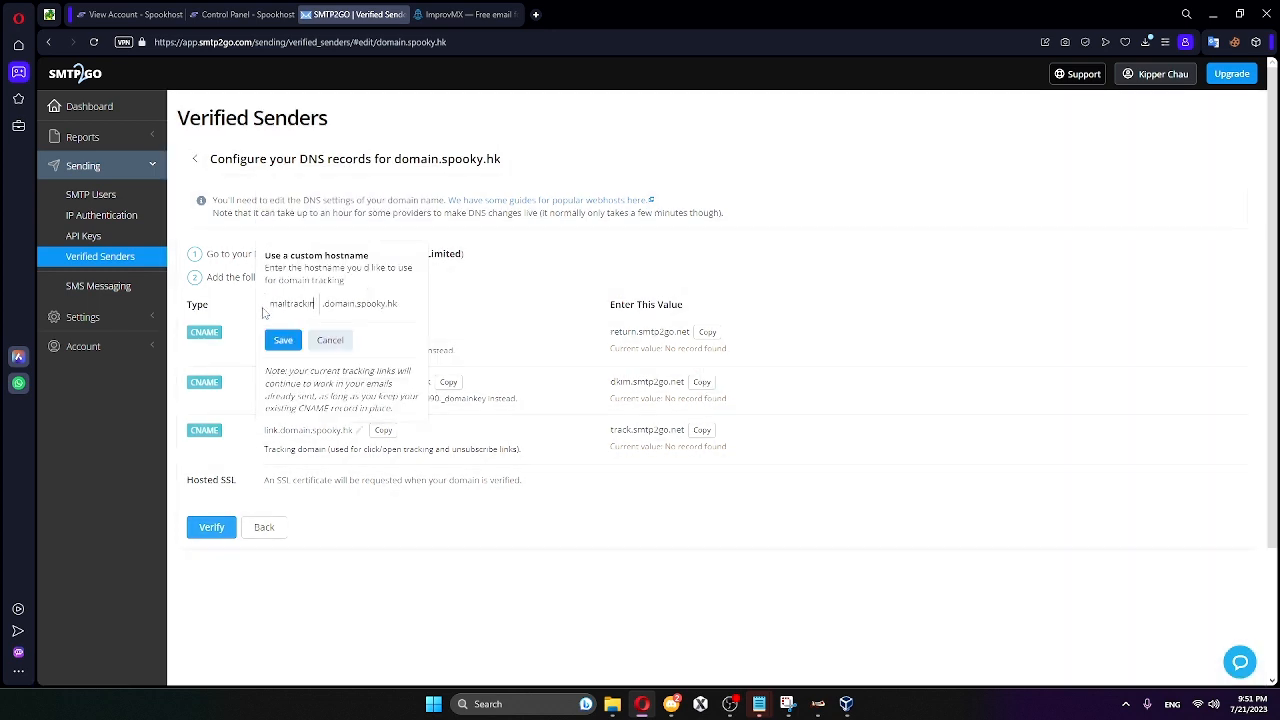
type("g")
key("Return")
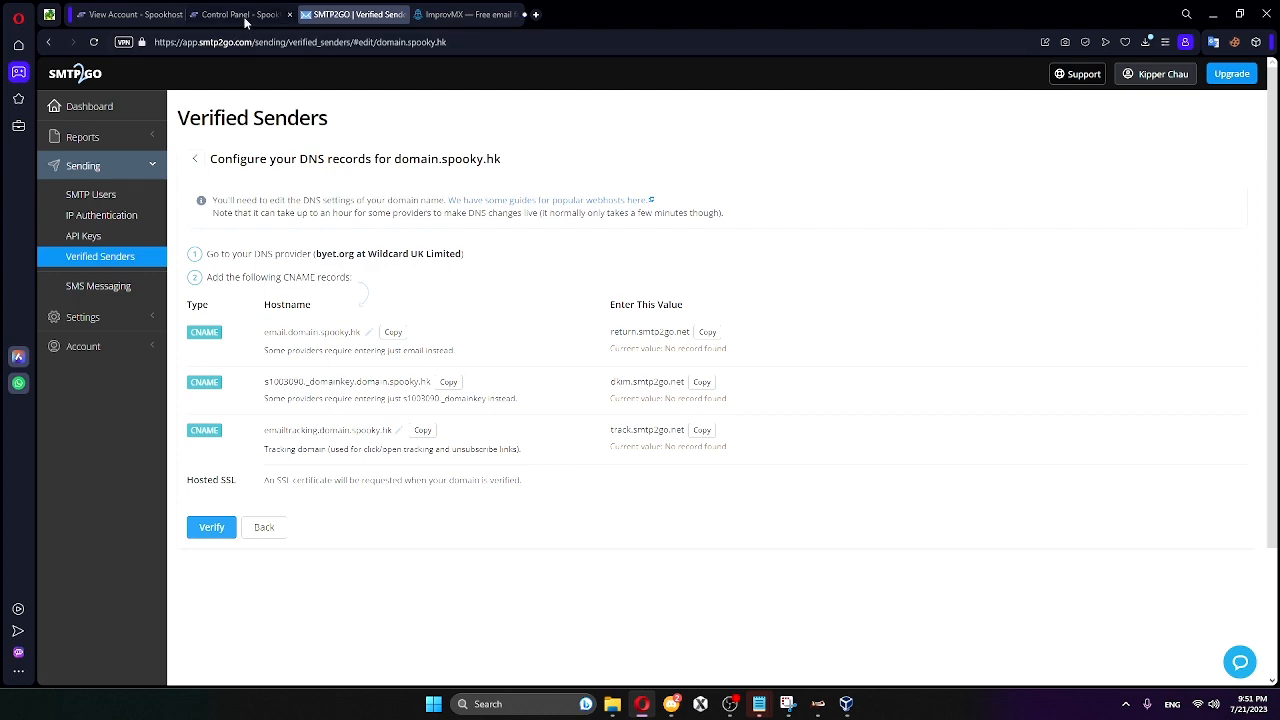
left_click(240, 15)
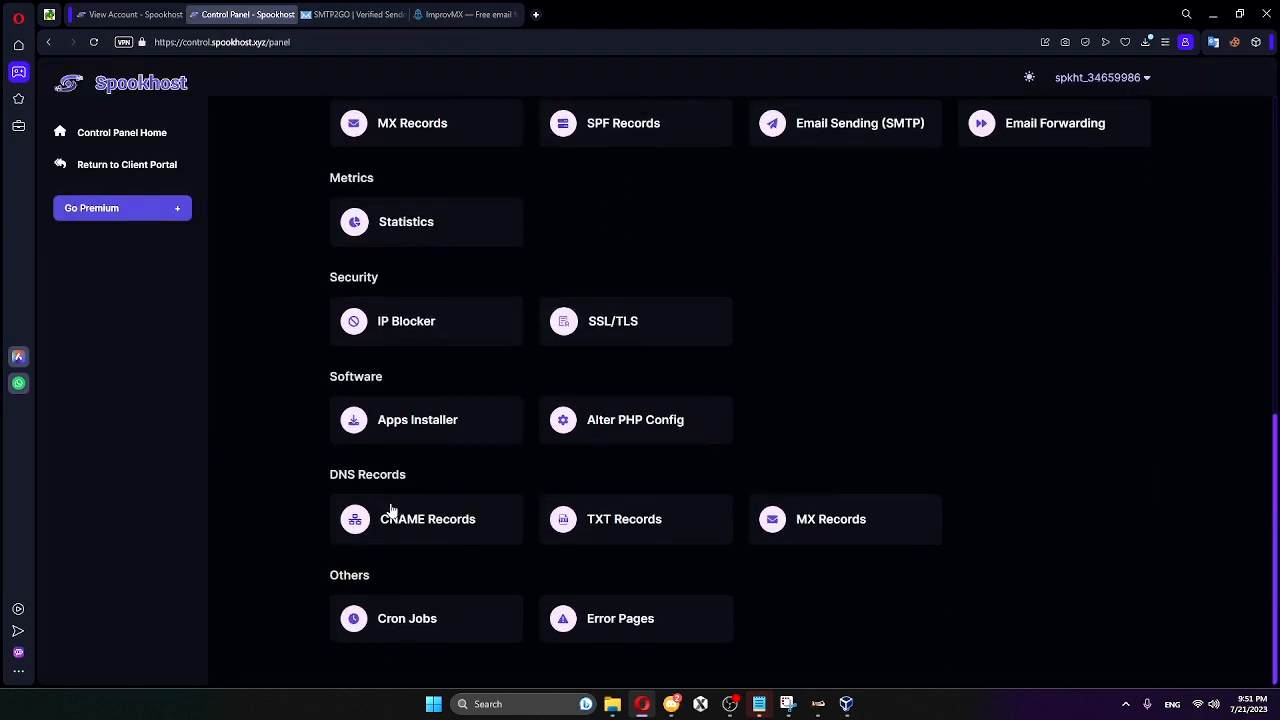
Step: Open the CNAME records page and enter email as the record source on domain.spooky.hk, copied from SMTP2GO
left_click(452, 520)
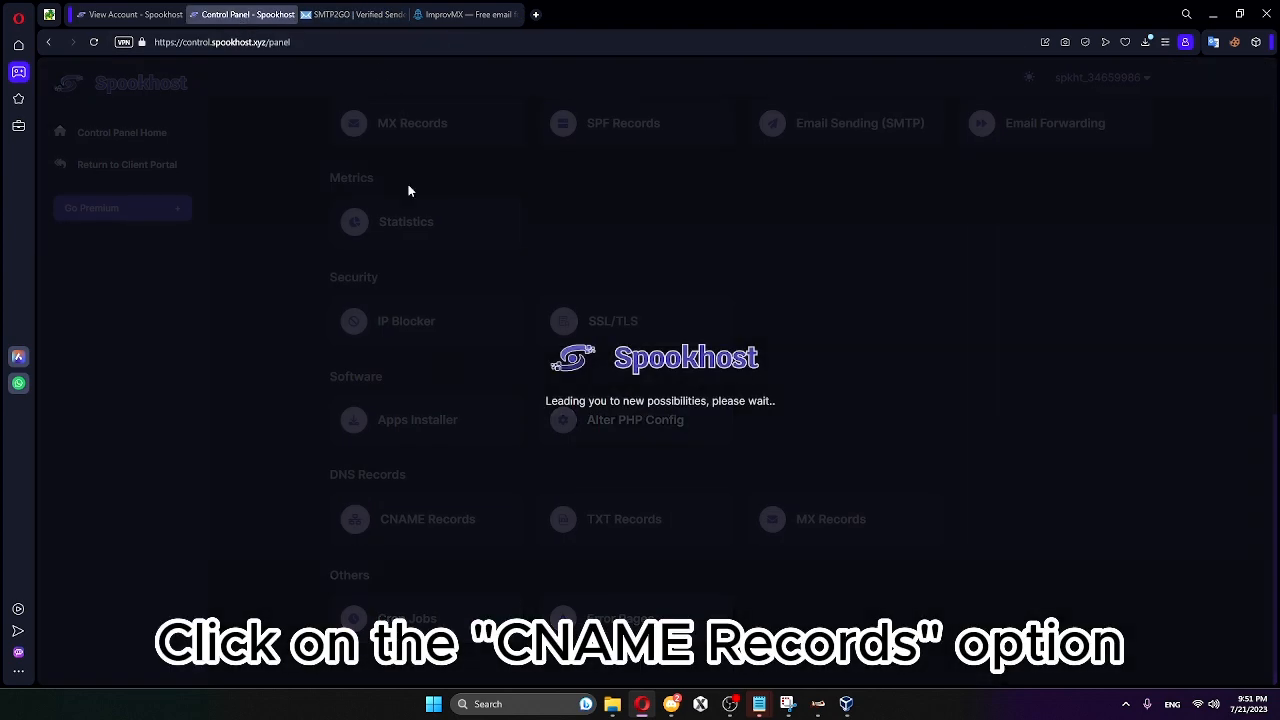
left_click(346, 18)
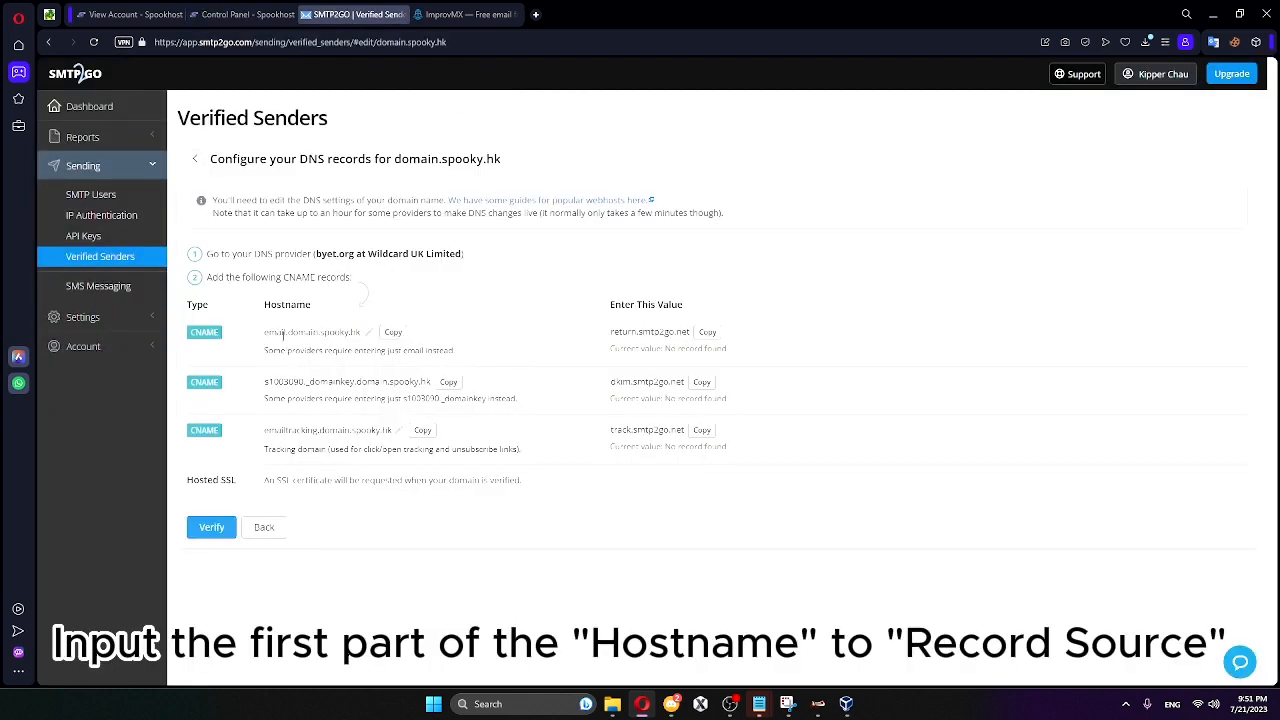
double_click(283, 333)
key("ctrl+c")
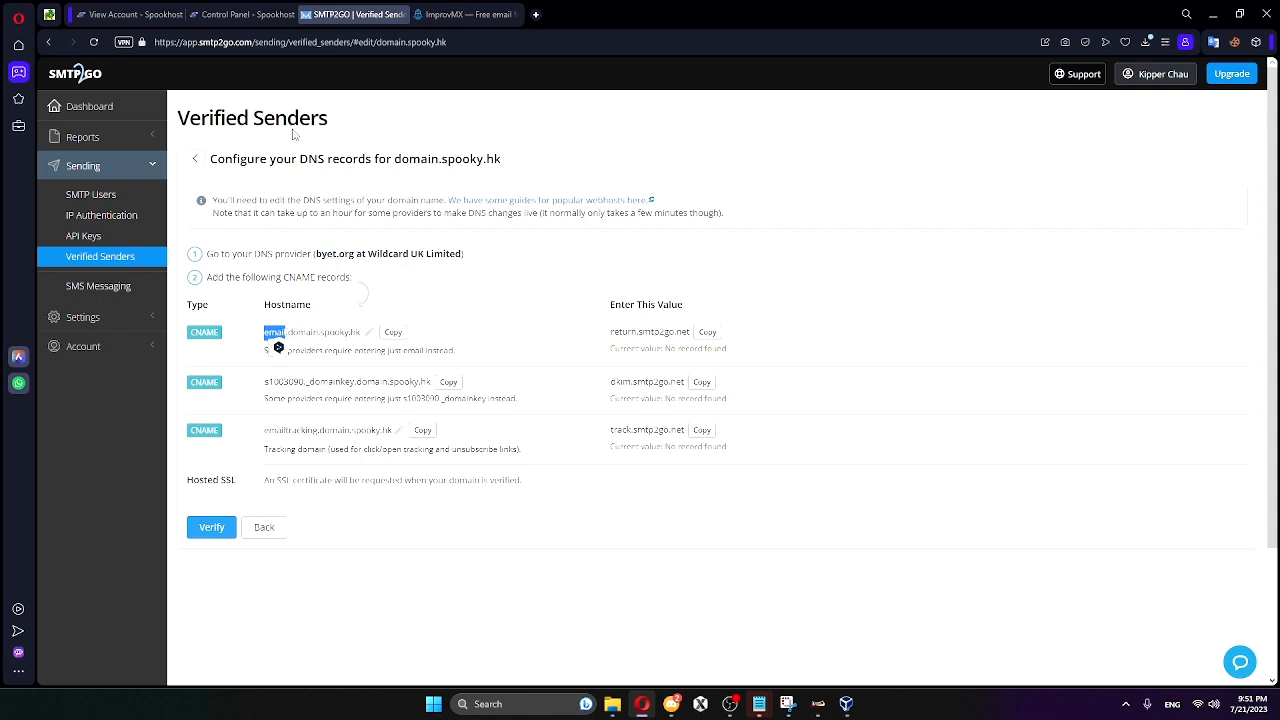
left_click(245, 14)
left_click(409, 273)
key("ctrl+v")
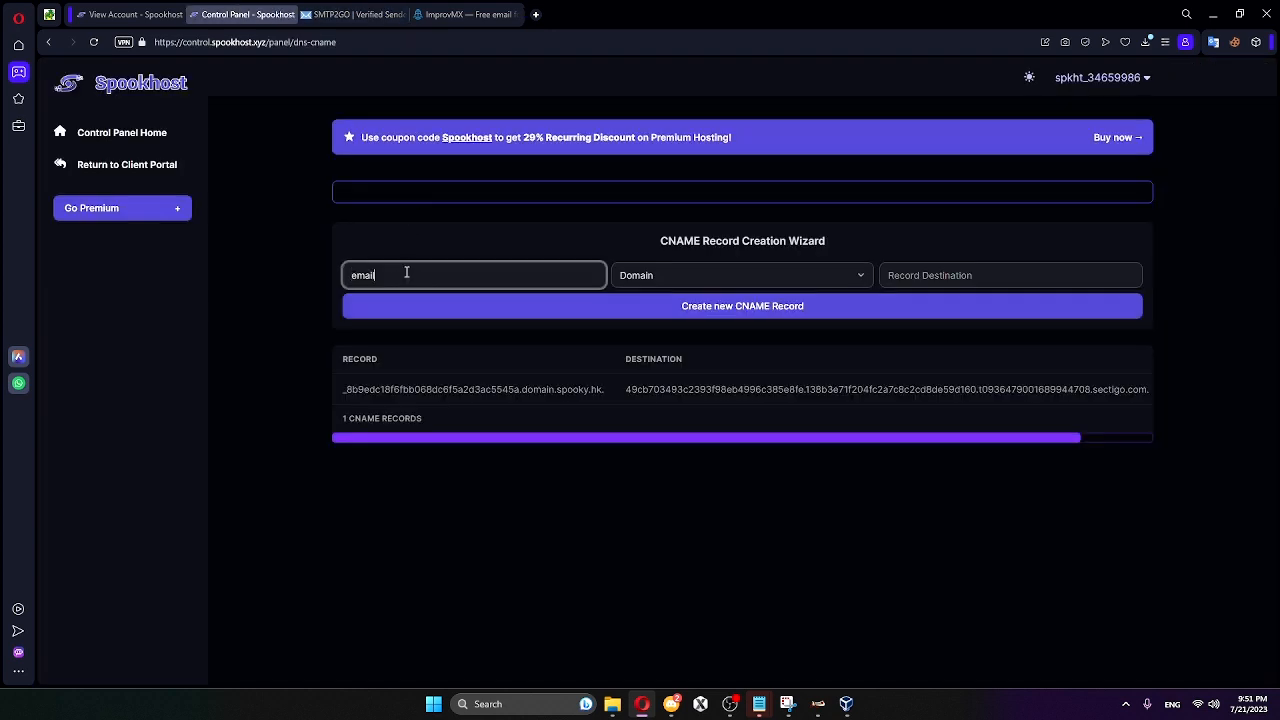
left_click(660, 275)
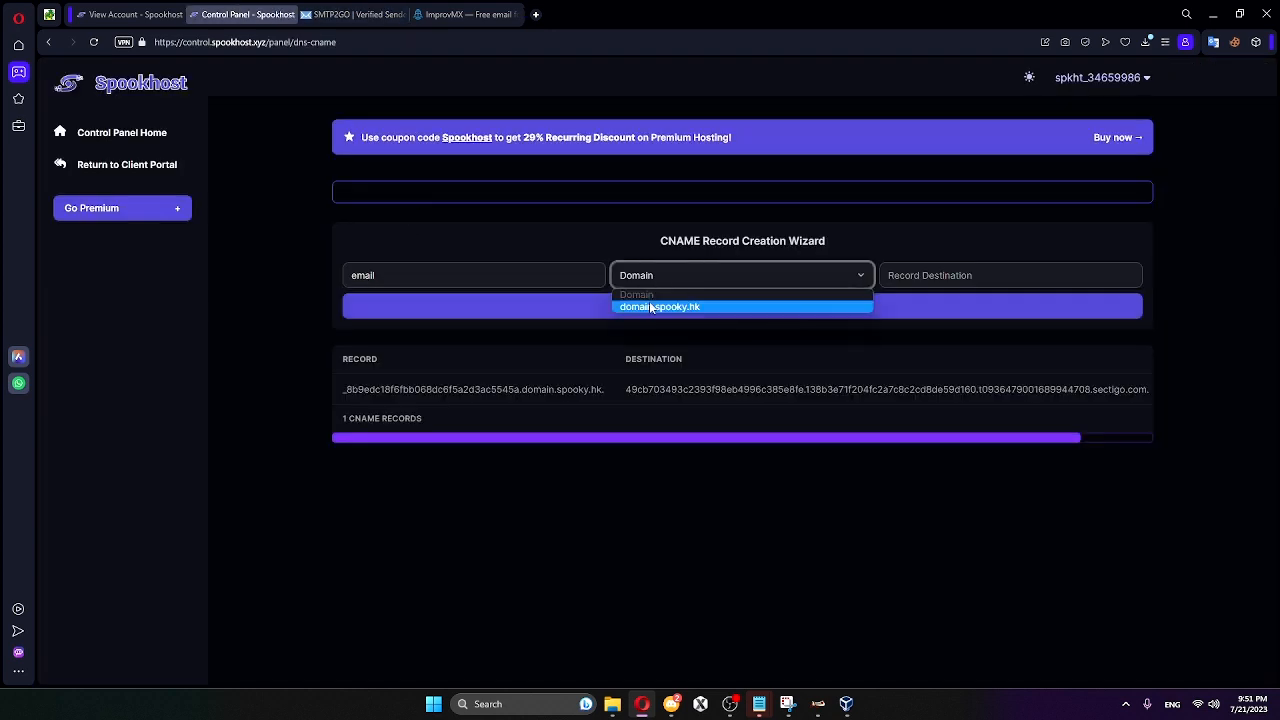
left_click(650, 305)
Step: Copy return.smtp2go.net from SMTP2GO as the record destination and create the CNAME record
left_click(356, 14)
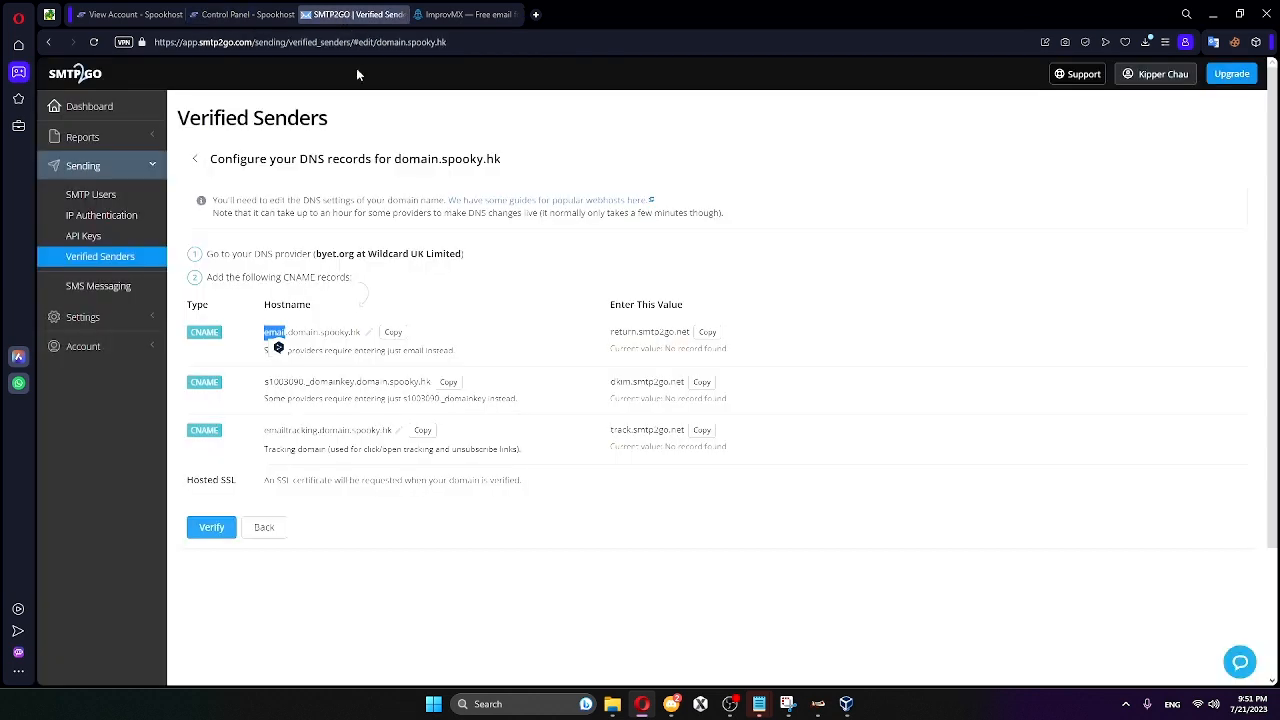
left_click(707, 332)
left_click(250, 14)
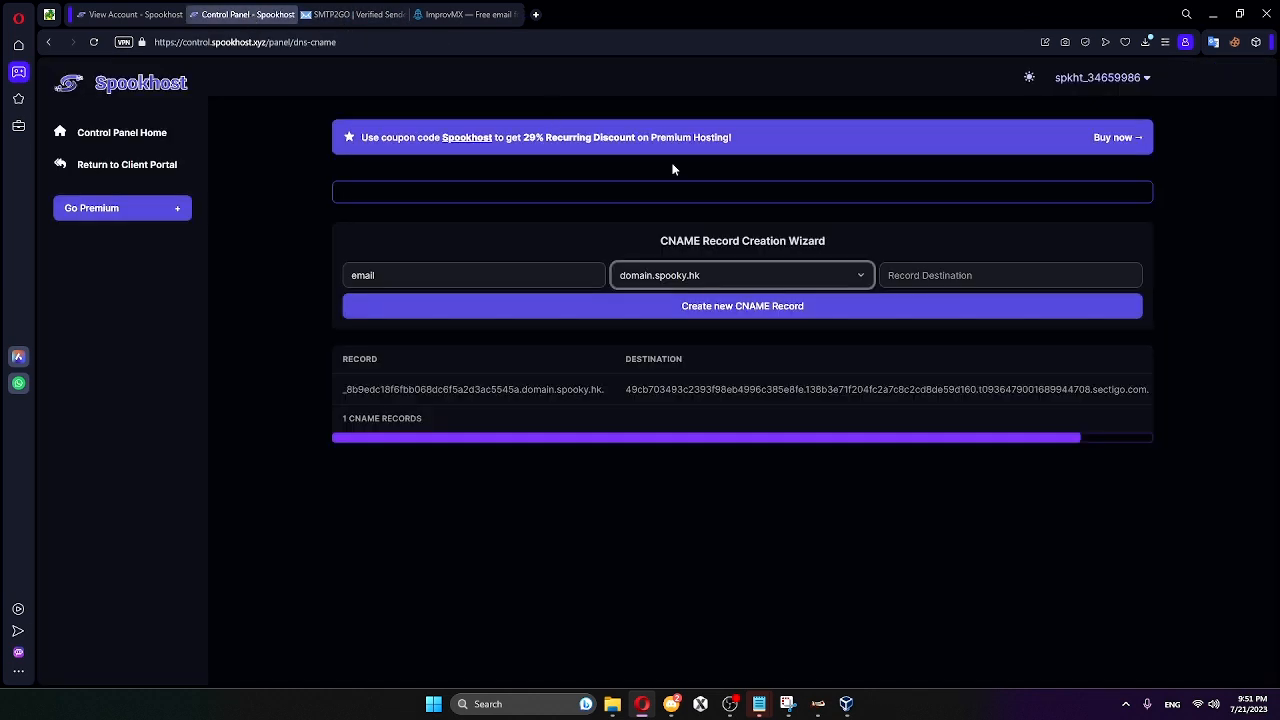
left_click(913, 276)
type("return.smtp2go.net")
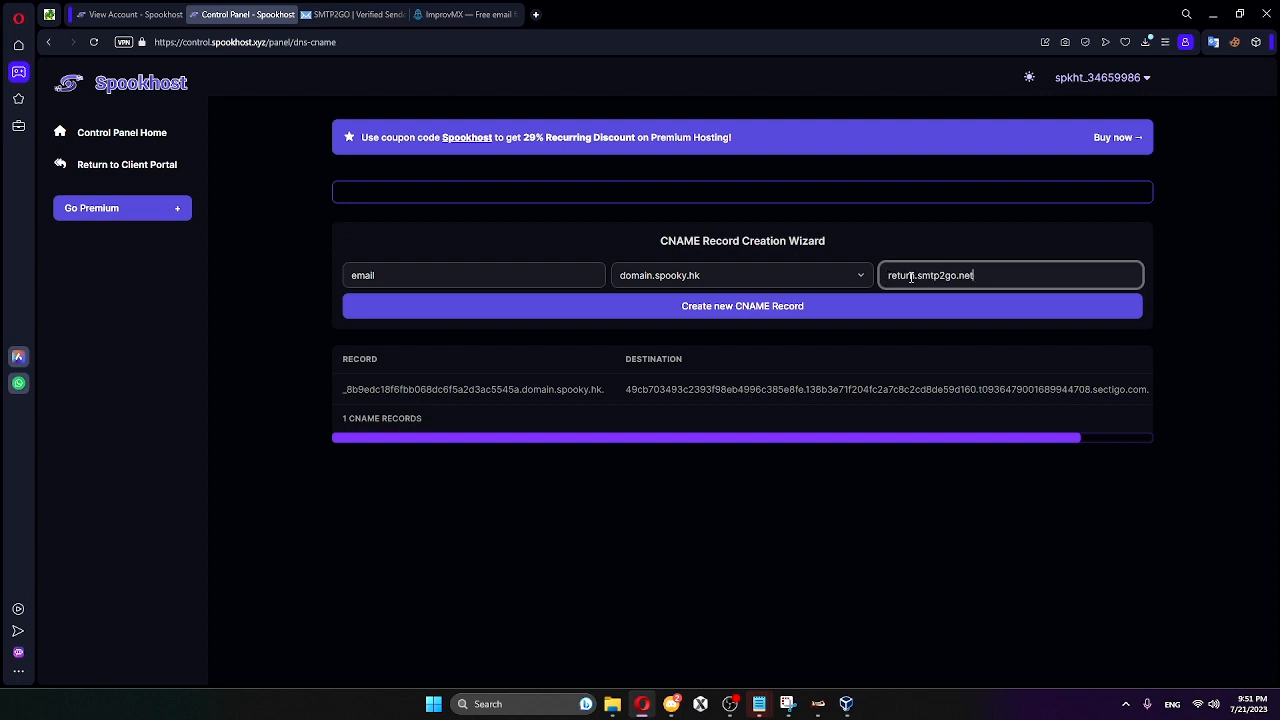
left_click(780, 306)
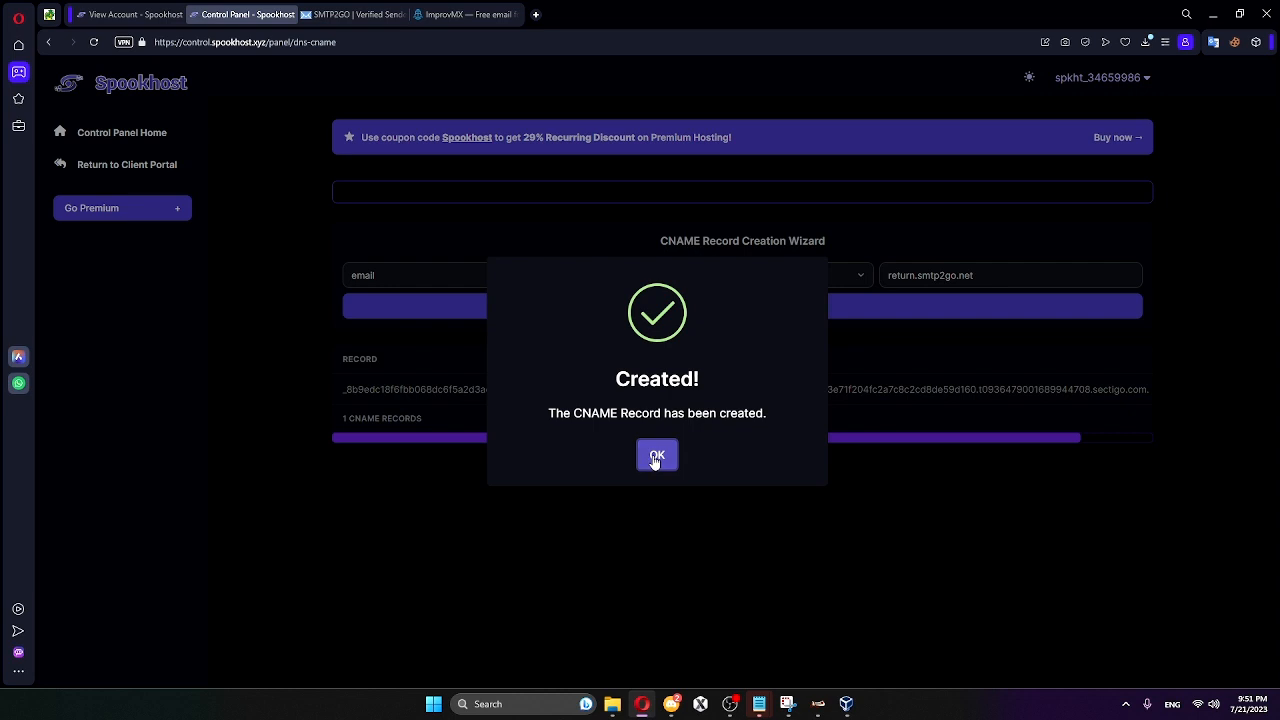
left_click(655, 455)
Step: Create a CNAME record s1003090._domainkey on domain.spooky.hk pointing to dkim.smtp2go.net
left_click(348, 16)
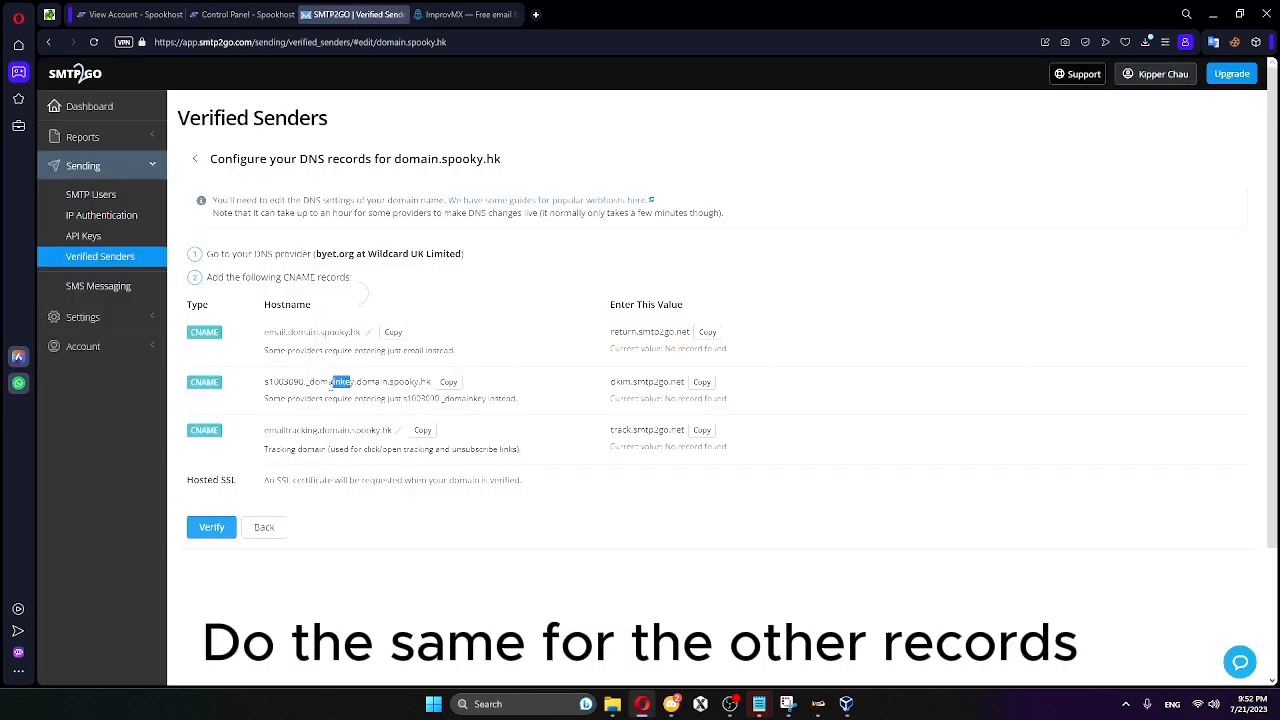
left_click_drag(264, 382, 352, 383)
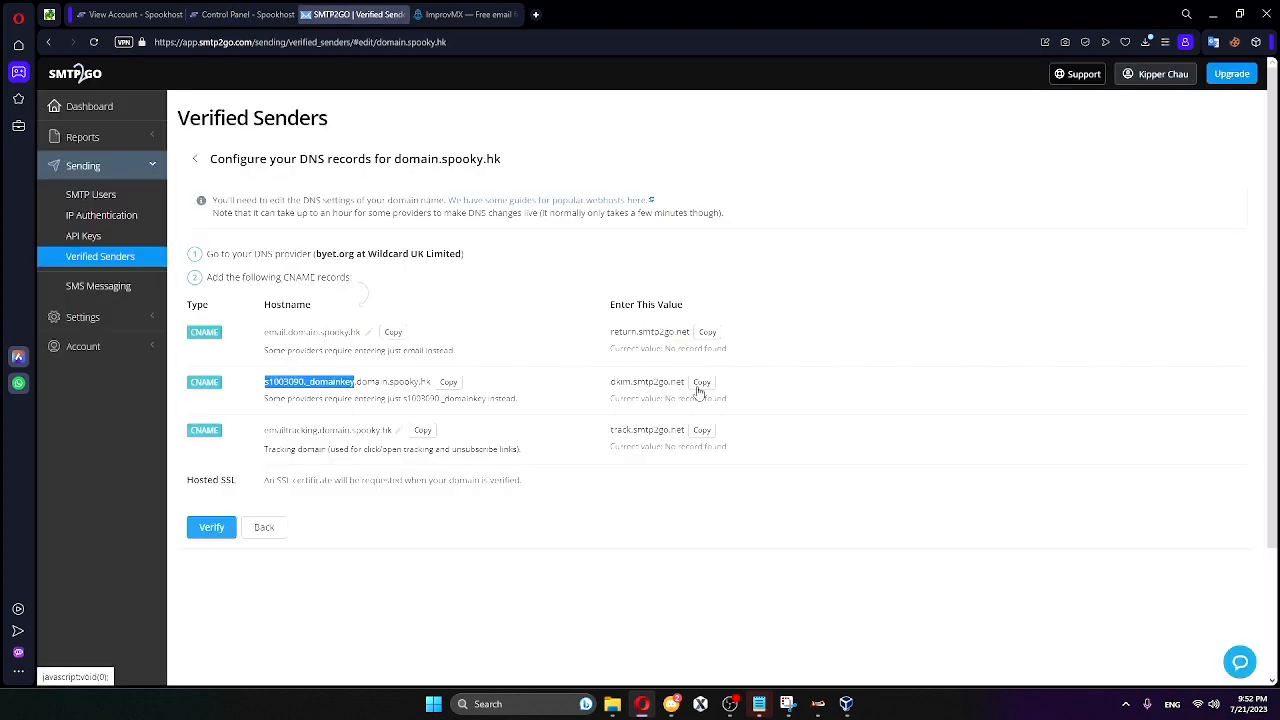
left_click(697, 386)
left_click(256, 20)
left_click(940, 276)
key("ctrl+v")
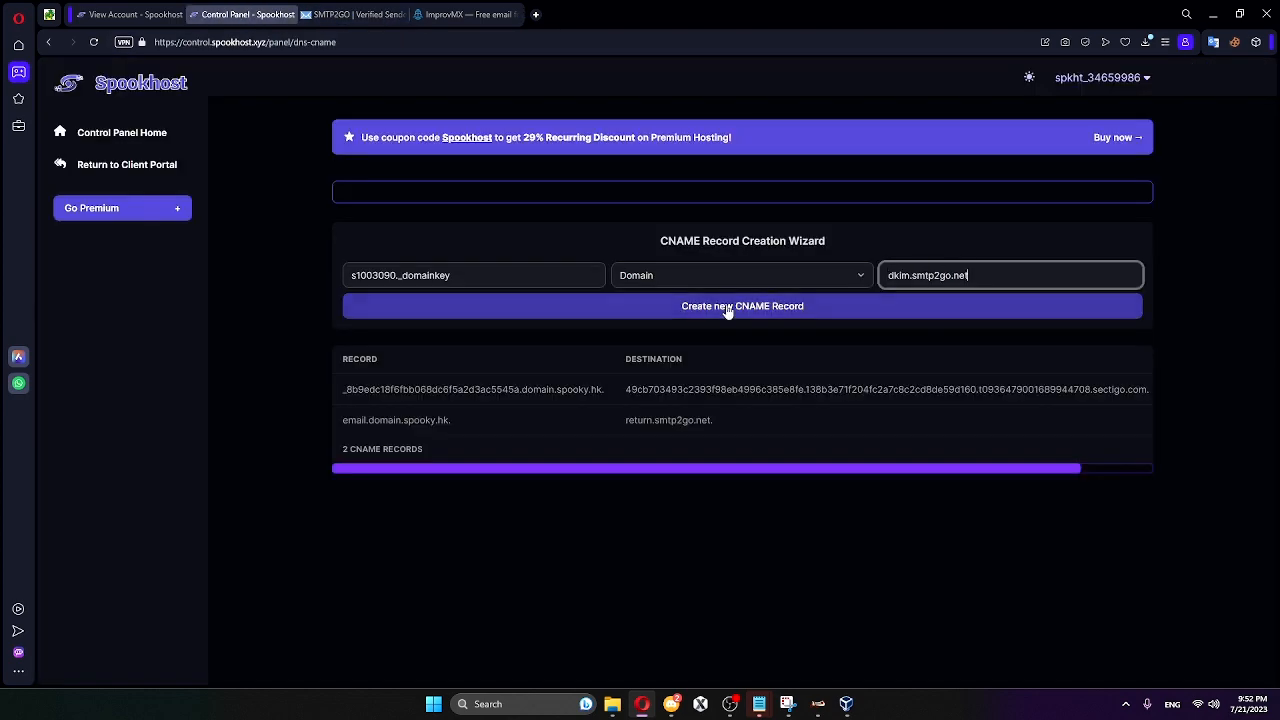
left_click(725, 308)
left_click(660, 420)
left_click(685, 277)
left_click(672, 311)
left_click(722, 311)
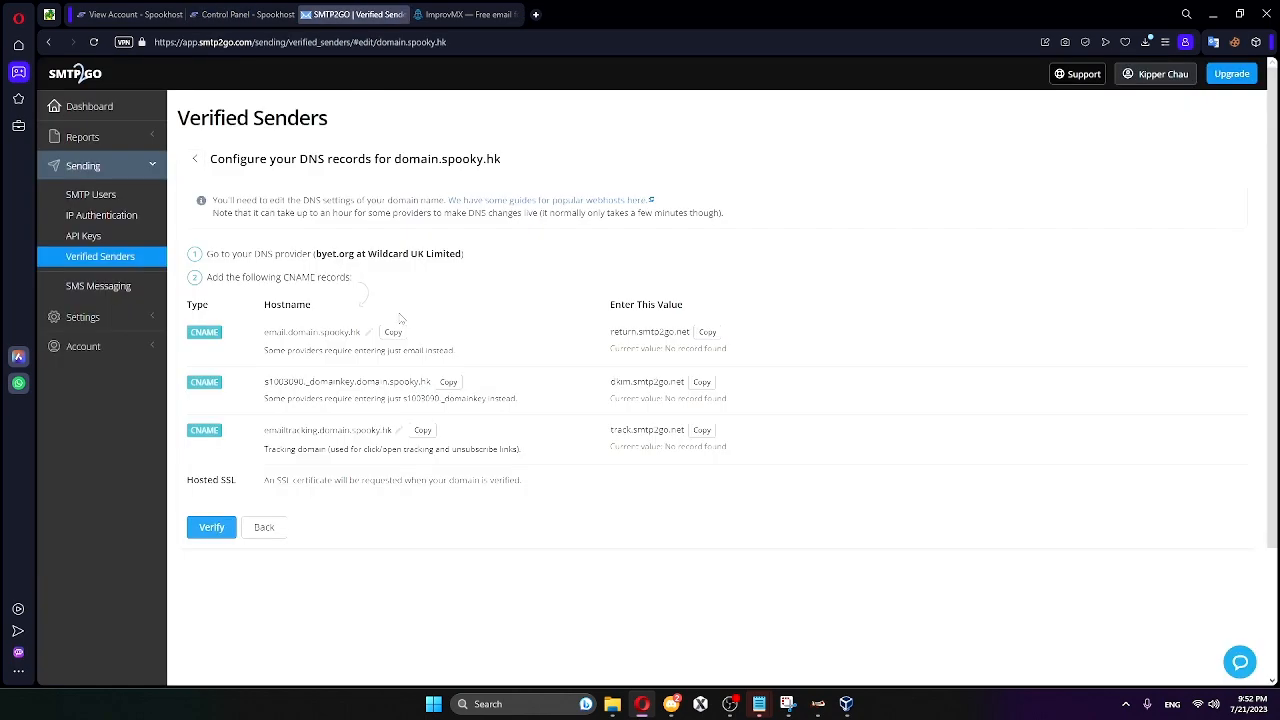
Step: Create a CNAME record emailtracking on domain.spooky.hk pointing to track.smtp2go.net
left_click_drag(264, 430, 318, 430)
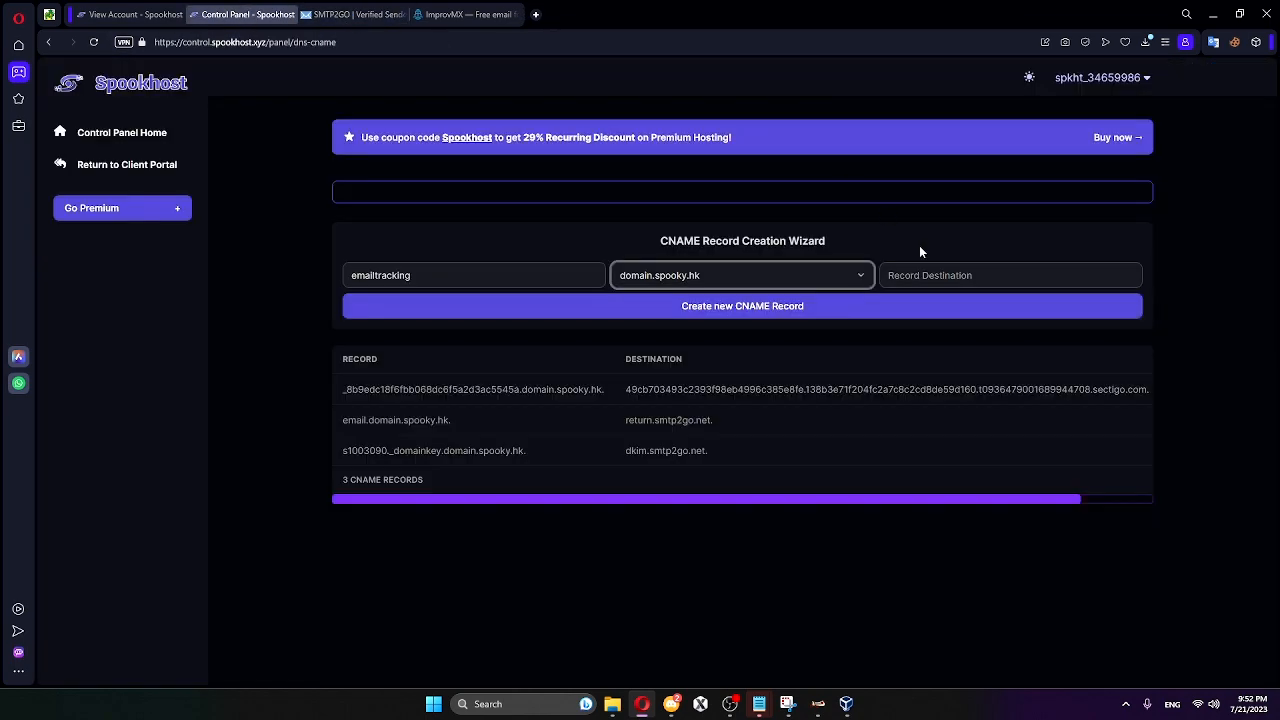
left_click(940, 276)
key("ctrl+v")
left_click(734, 311)
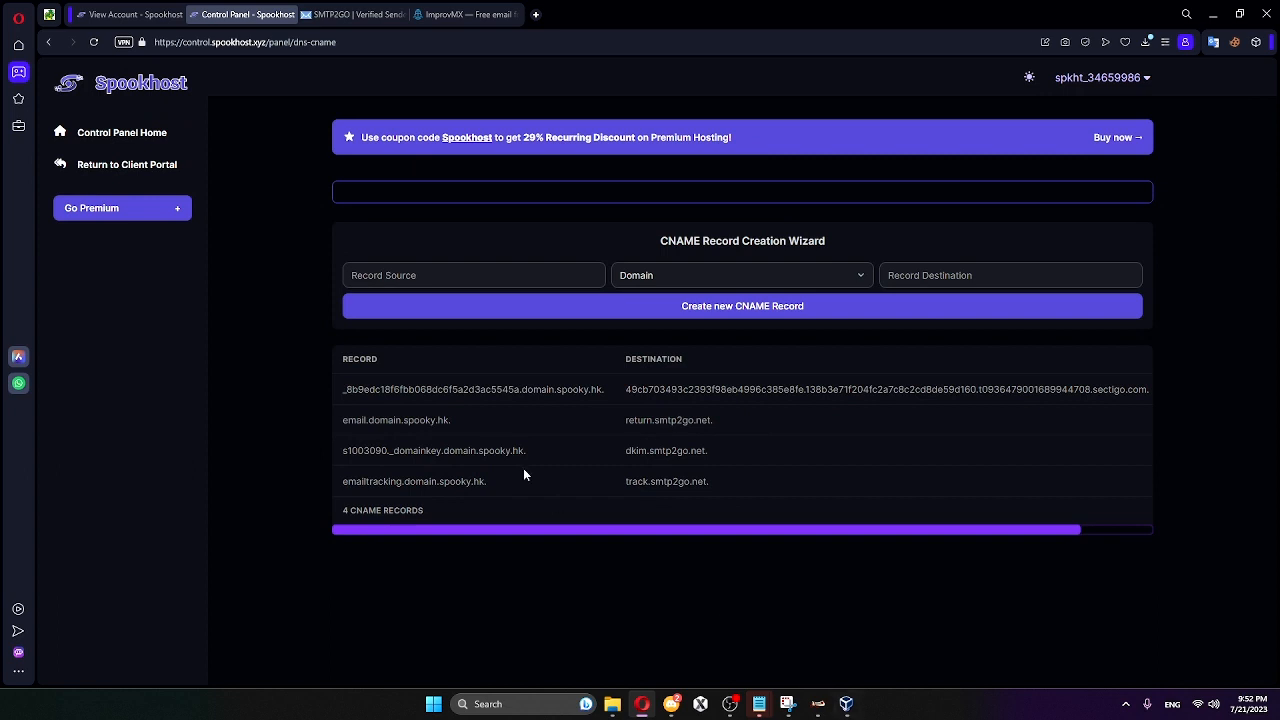
Step: Verify the sender domain's DNS records in SMTP2GO
left_click_drag(356, 421, 649, 470)
left_click(725, 447)
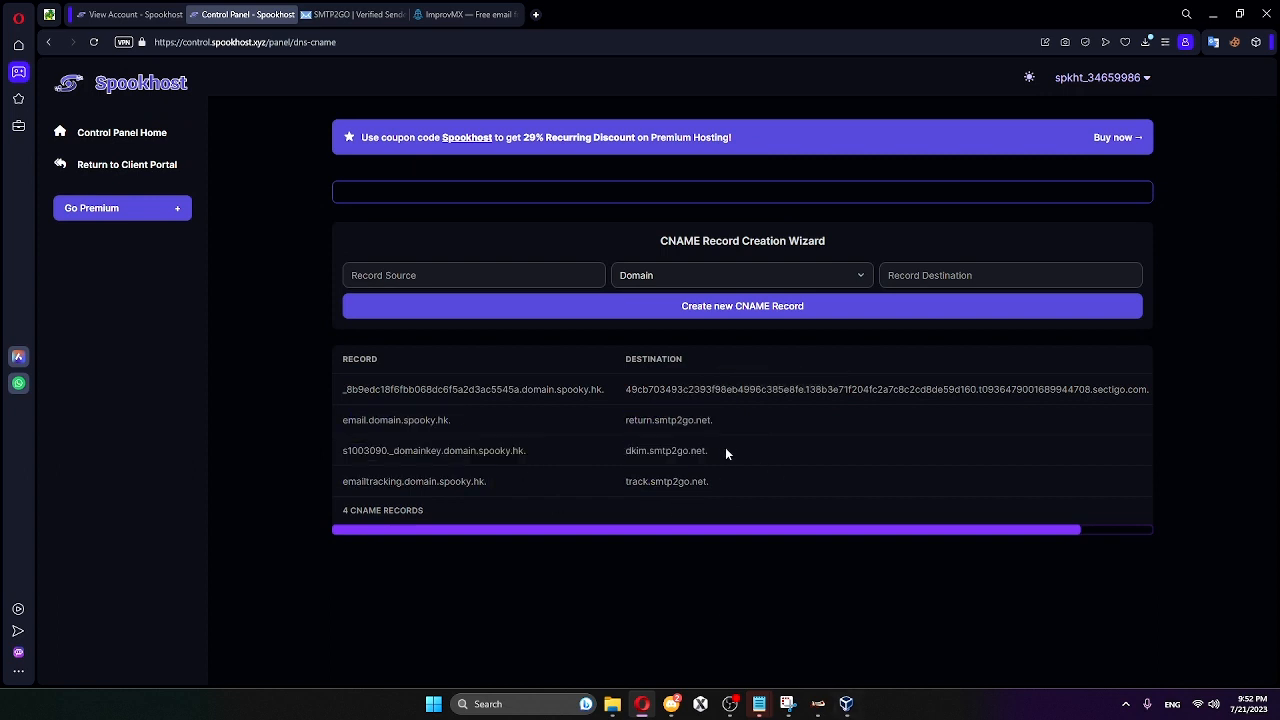
left_click(352, 14)
left_click(213, 528)
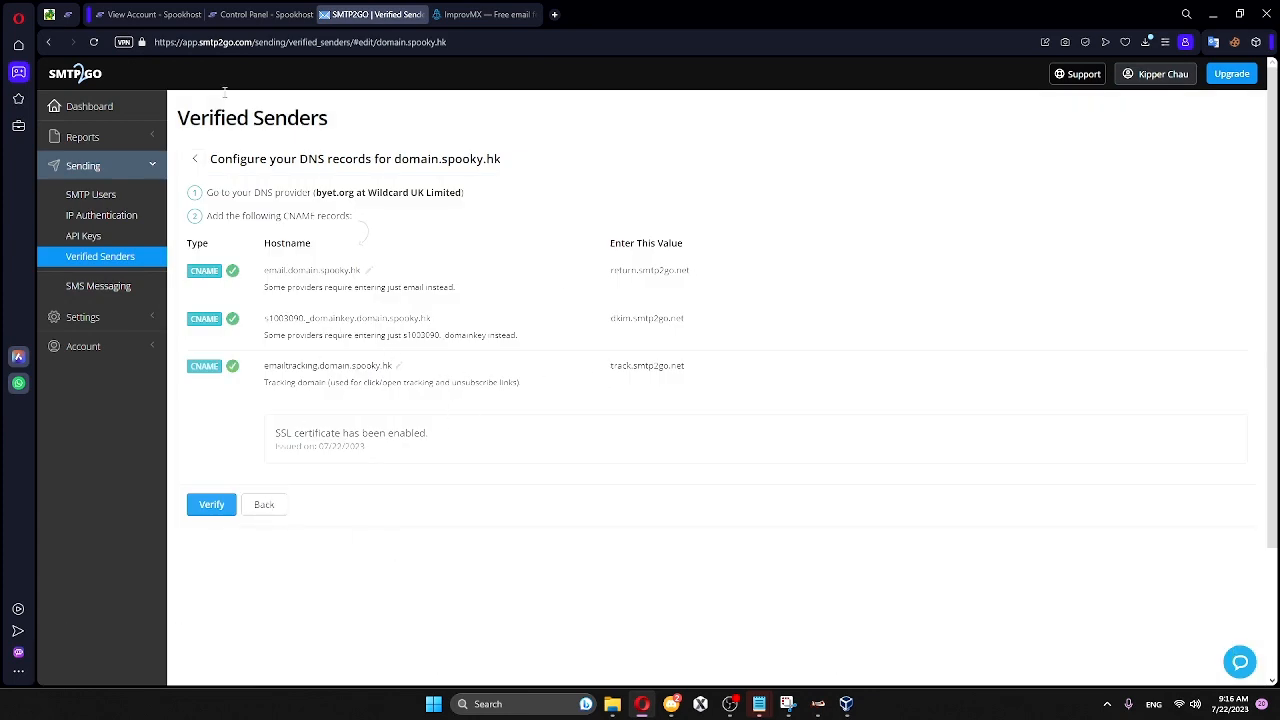
Step: Open the Spookhost file manager and go into the htdocs folder
left_click(185, 14)
left_click(701, 343)
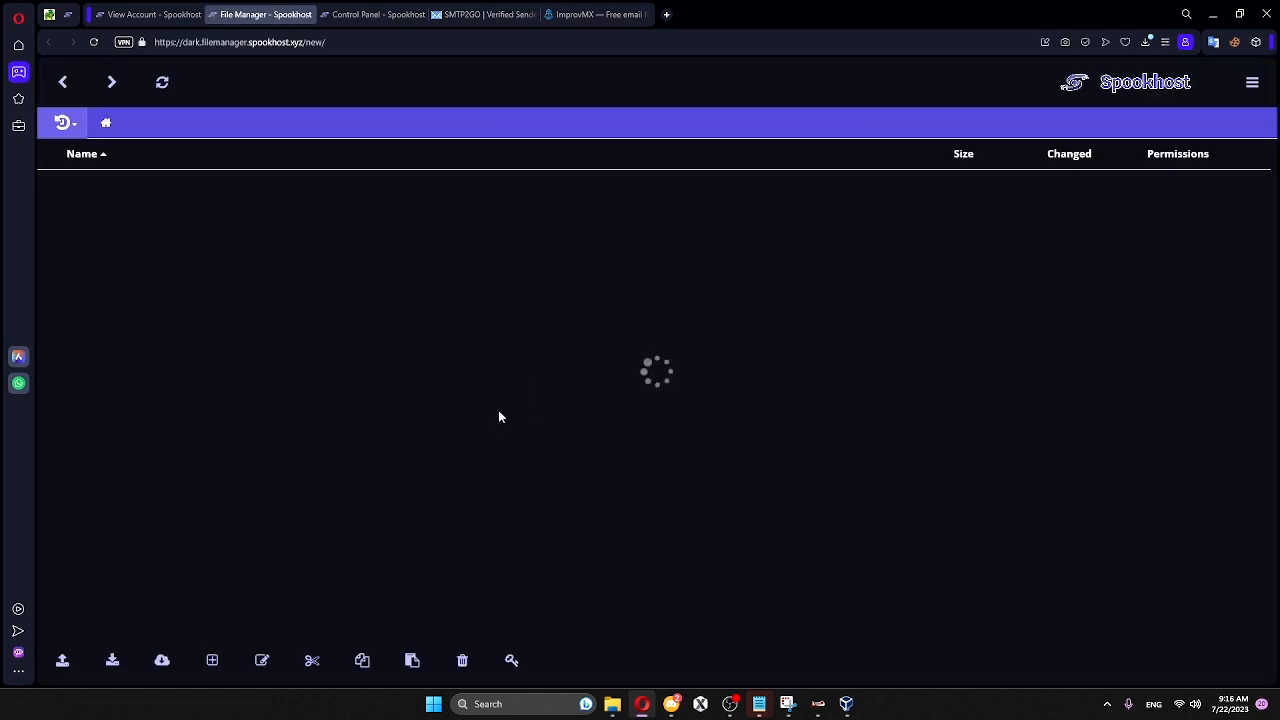
left_click(100, 188)
double_click(113, 272)
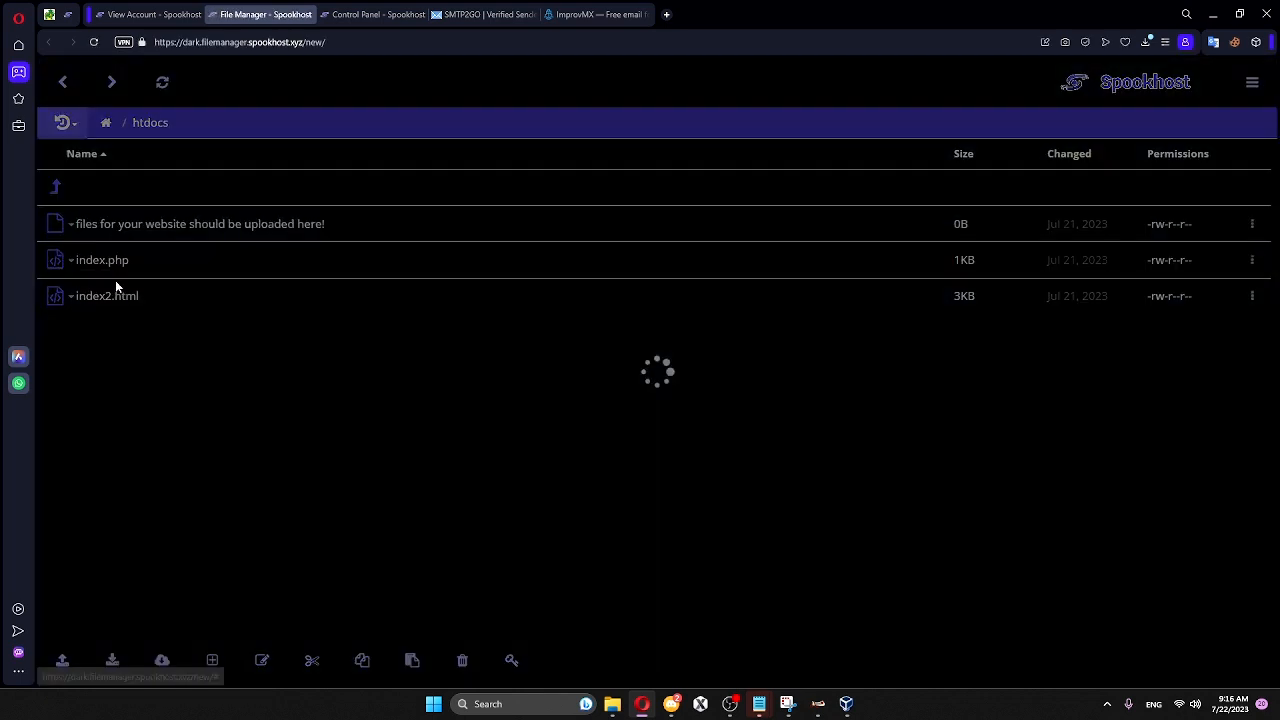
left_click_drag(133, 123, 341, 313)
left_click(341, 313)
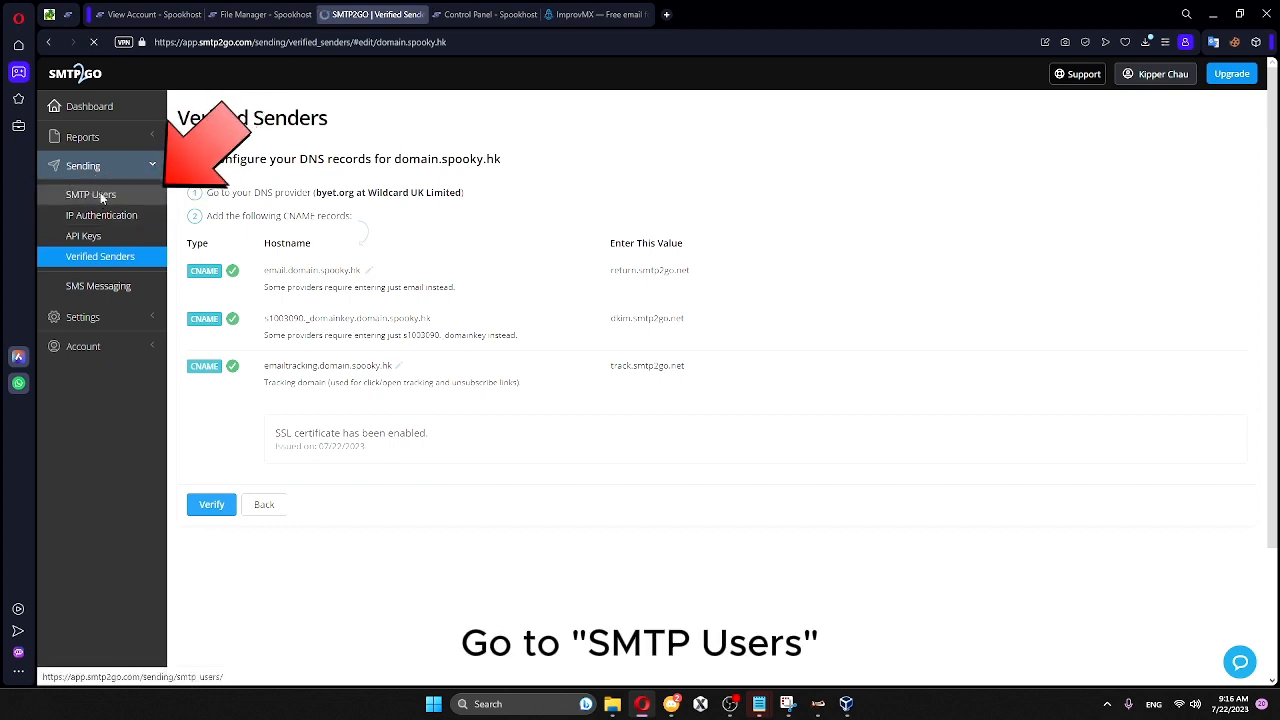
Step: Start adding a new SMTP user in SMTP2GO with the username TestSMTPUser
left_click(99, 197)
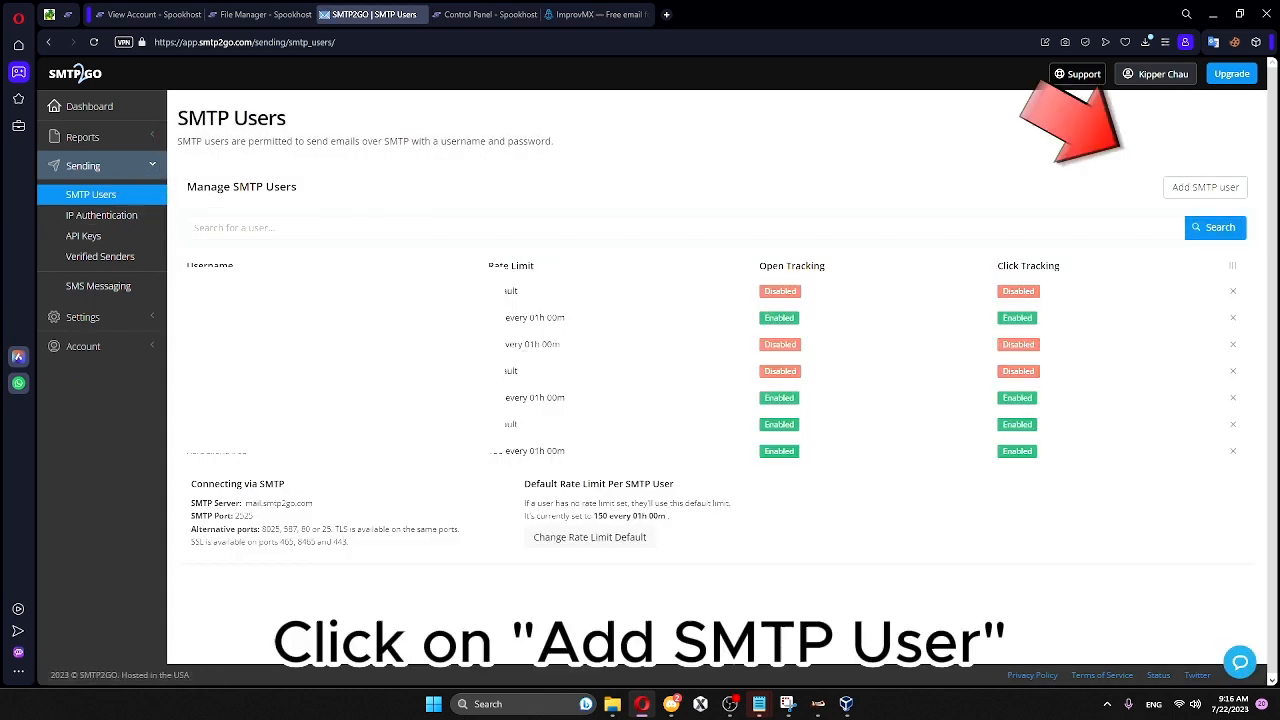
left_click(1208, 188)
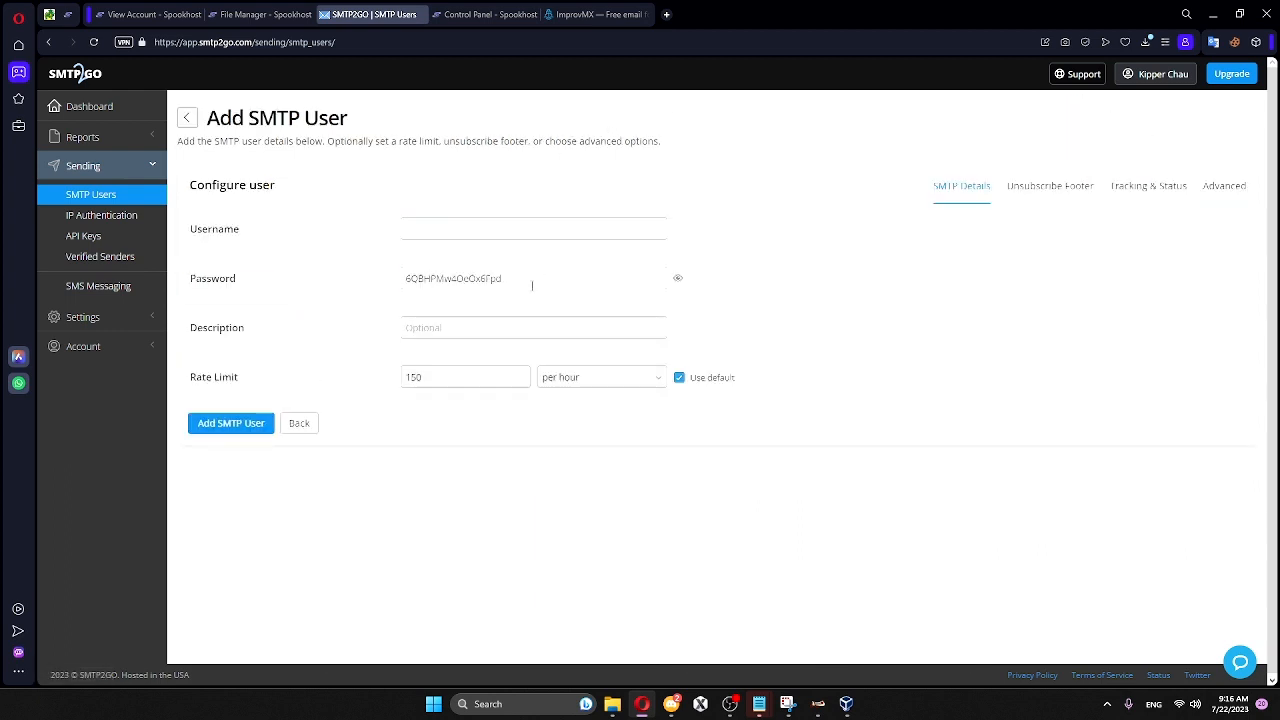
left_click(466, 230)
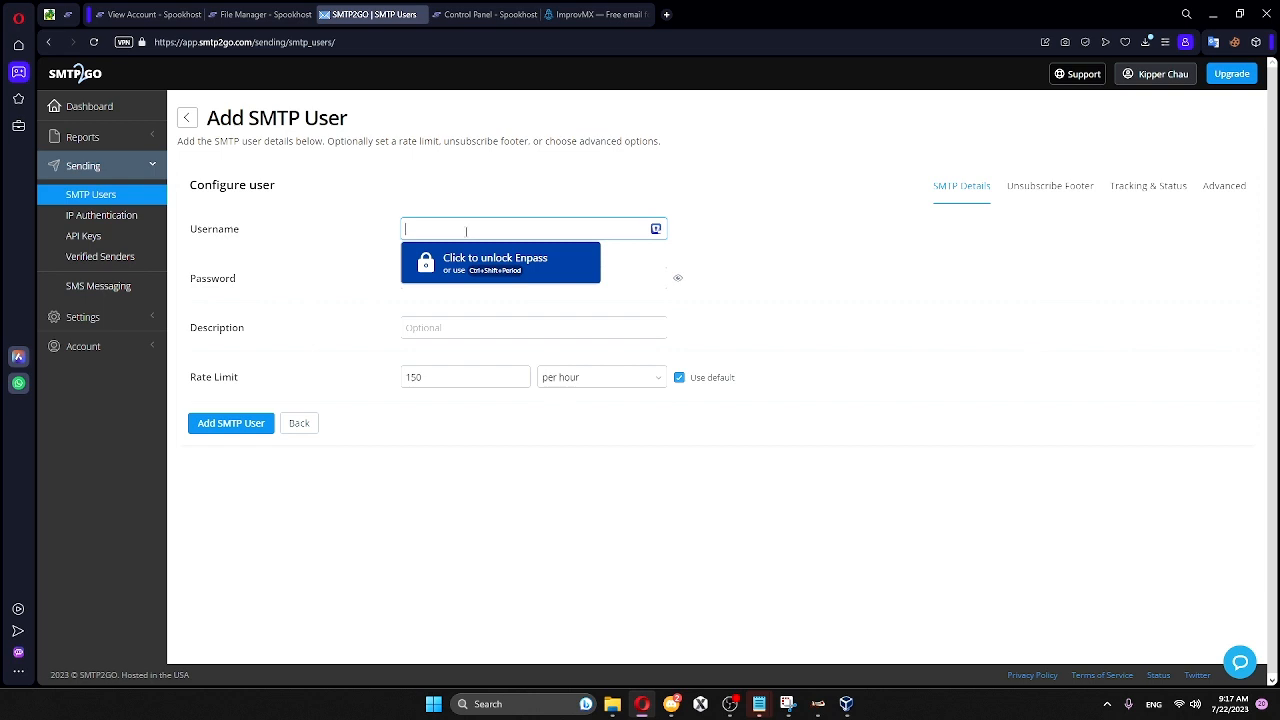
left_click(377, 281)
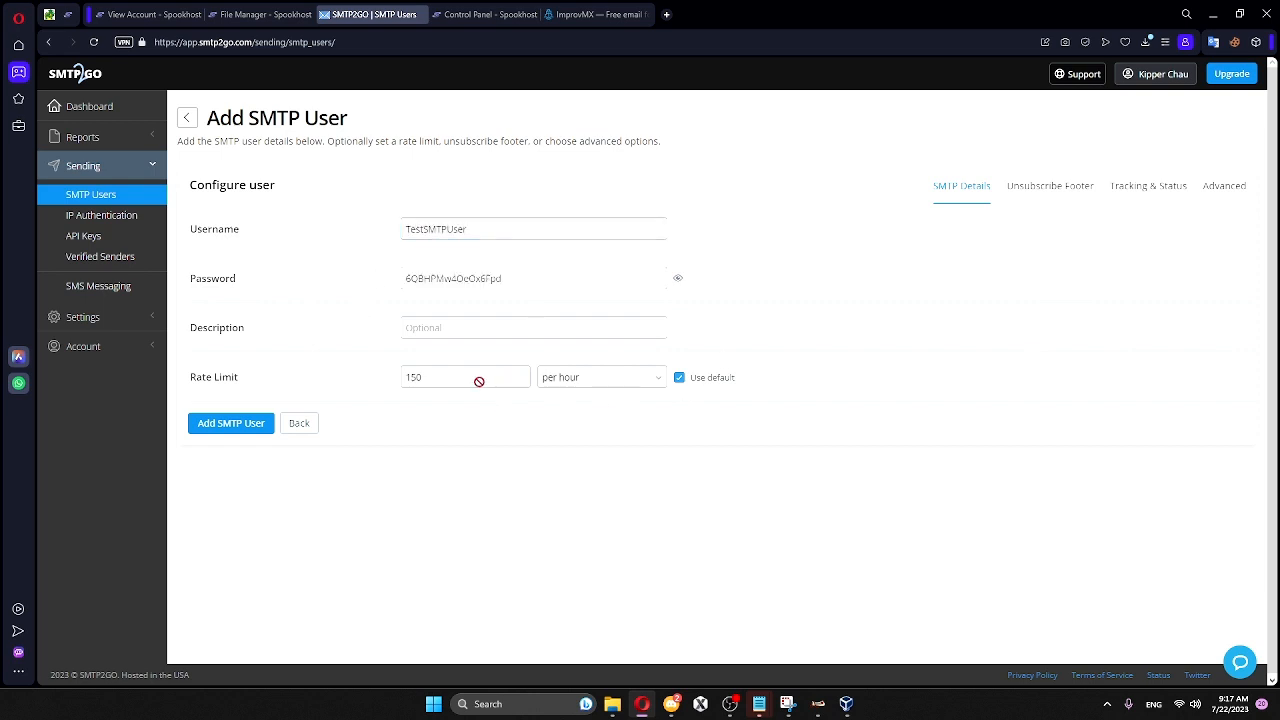
Step: Turn on open tracking and click tracking for the new SMTP user
left_click(1050, 186)
left_click(1148, 186)
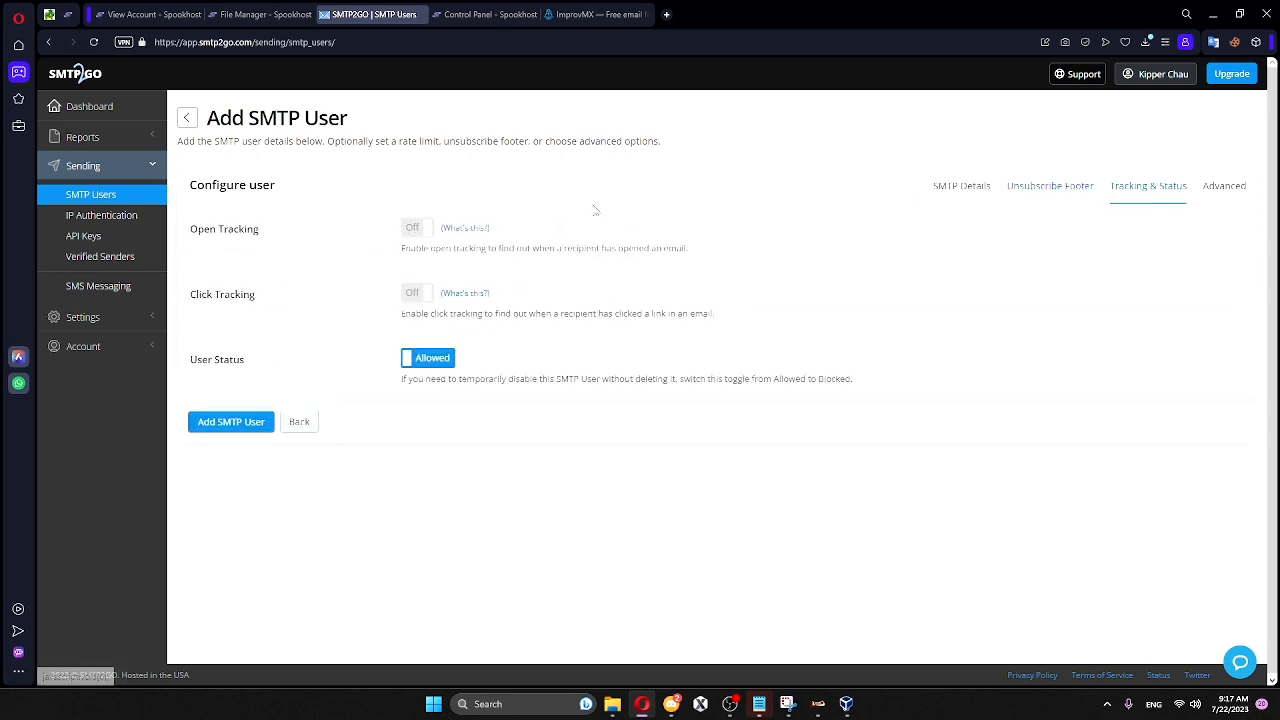
left_click(418, 229)
left_click(417, 293)
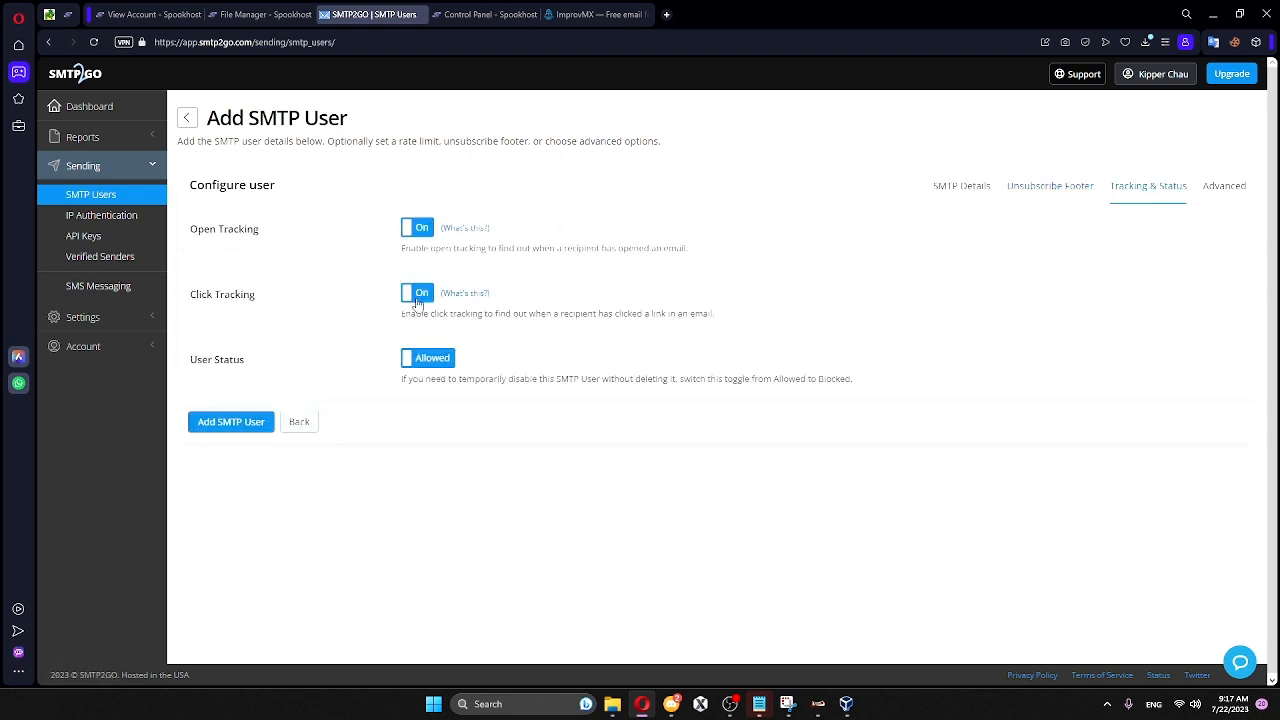
Step: Select the generated password and try to add the SMTP user
left_click(1223, 188)
left_click(962, 187)
double_click(465, 278)
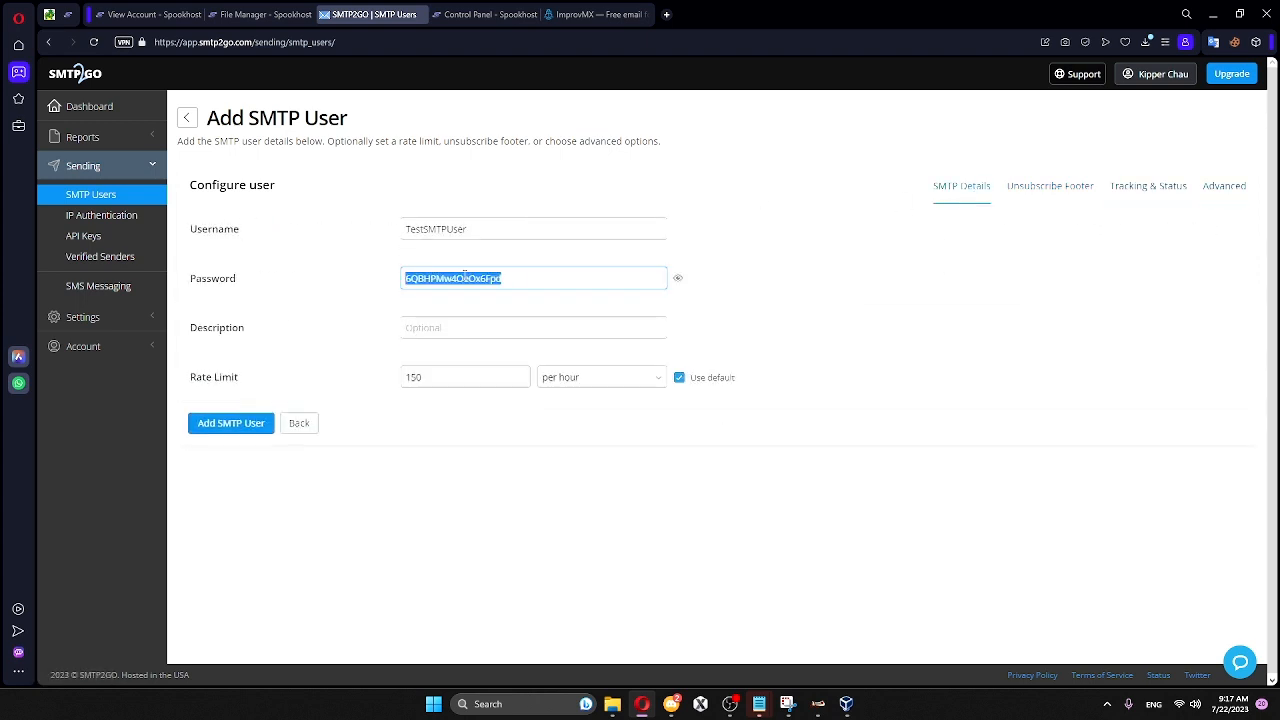
left_click(238, 428)
left_click(479, 261)
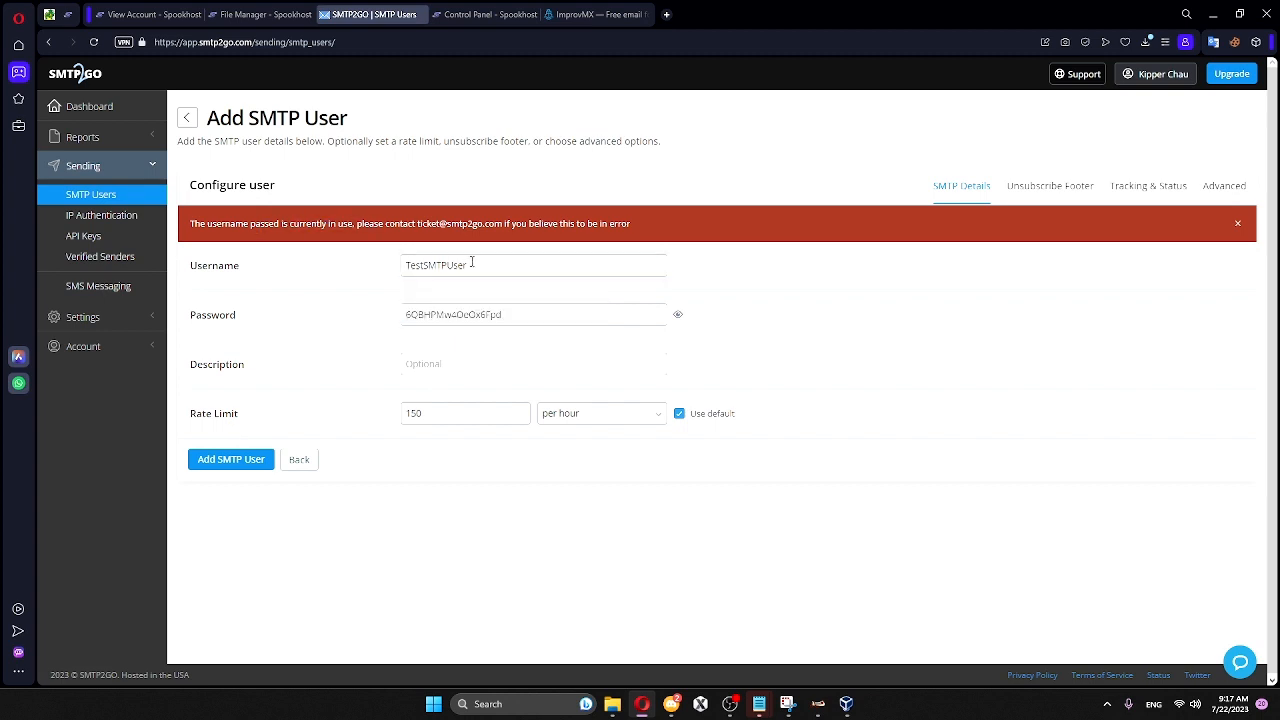
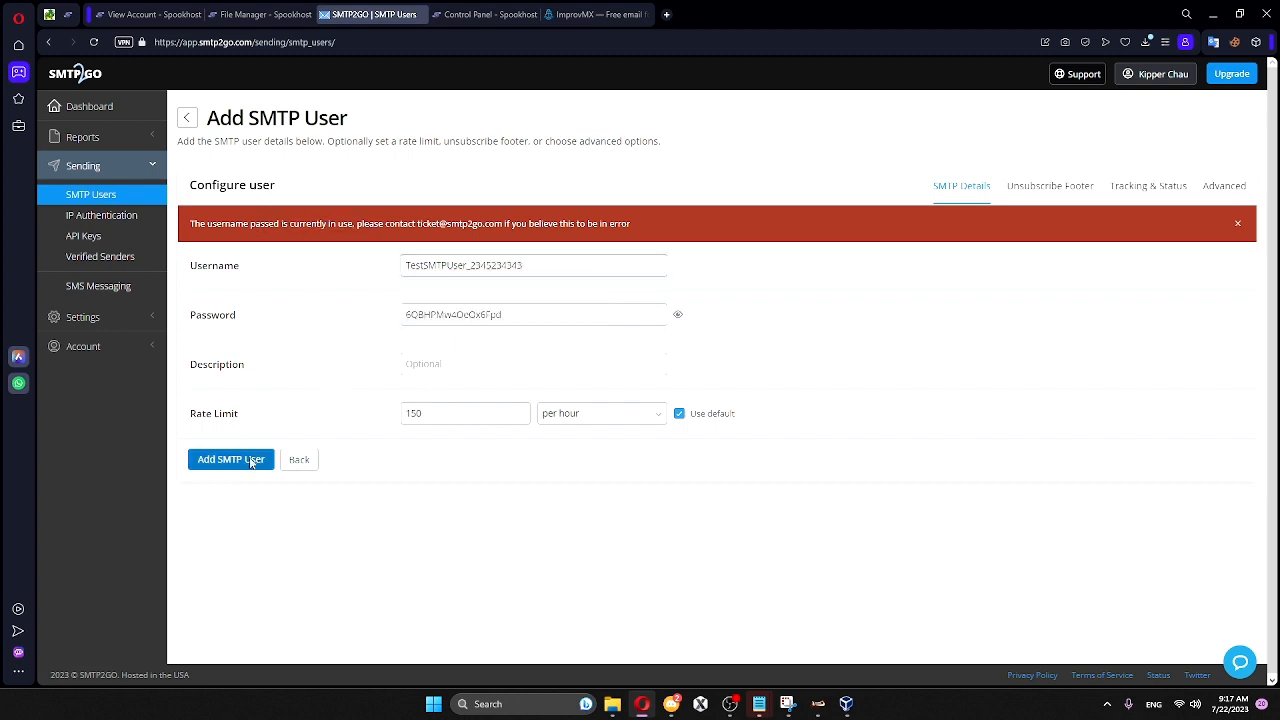
left_click(250, 459)
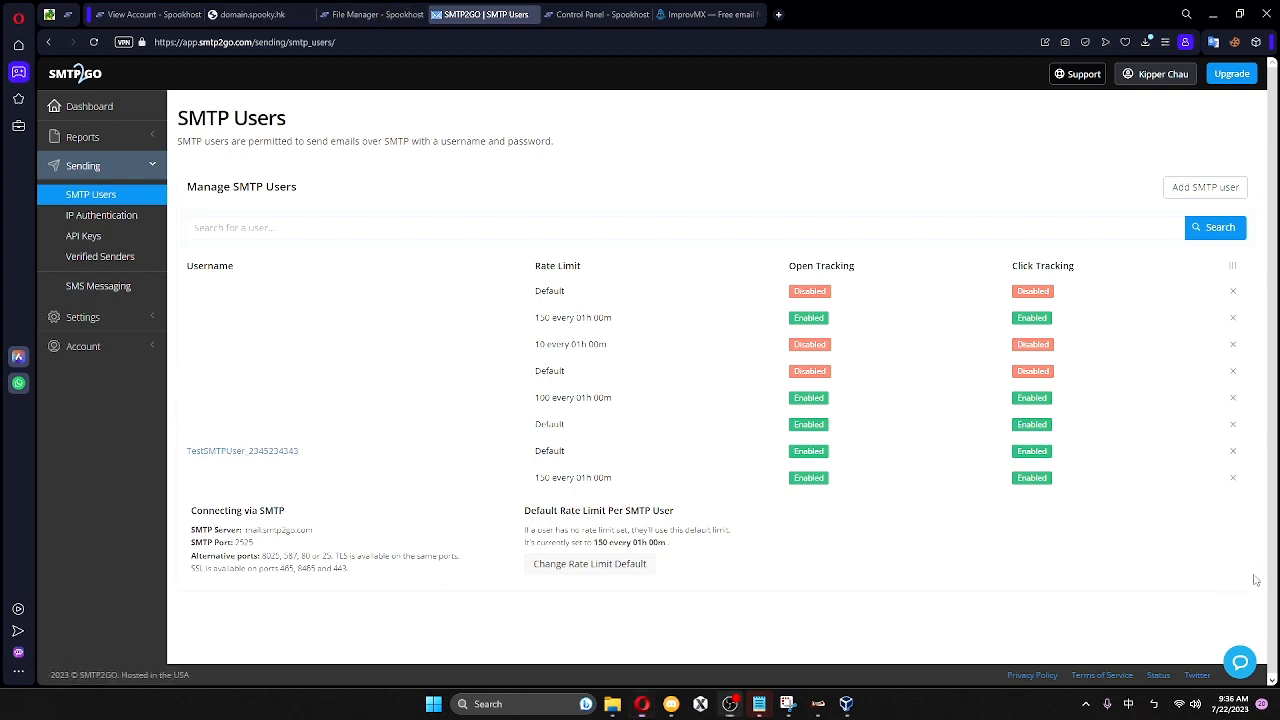
Step: Copy the new SMTP username into the $smtpUsername value in index.php
left_click(192, 434)
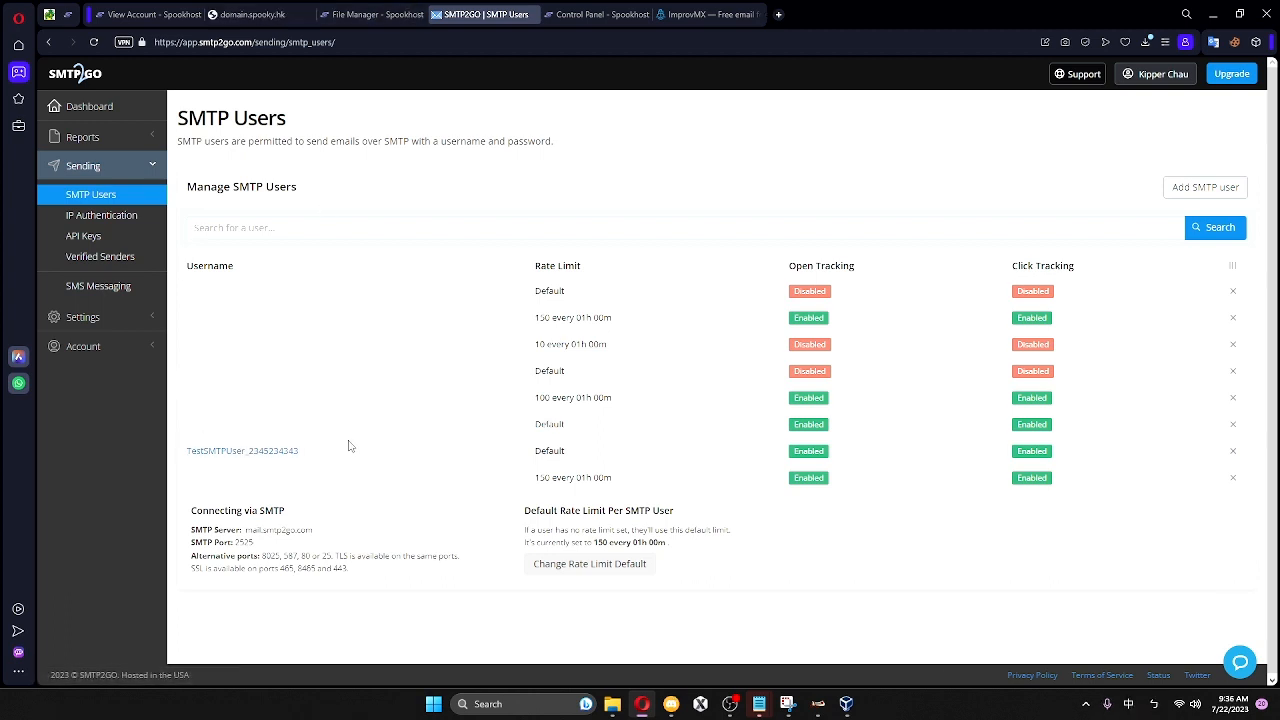
left_click_drag(338, 459, 181, 463)
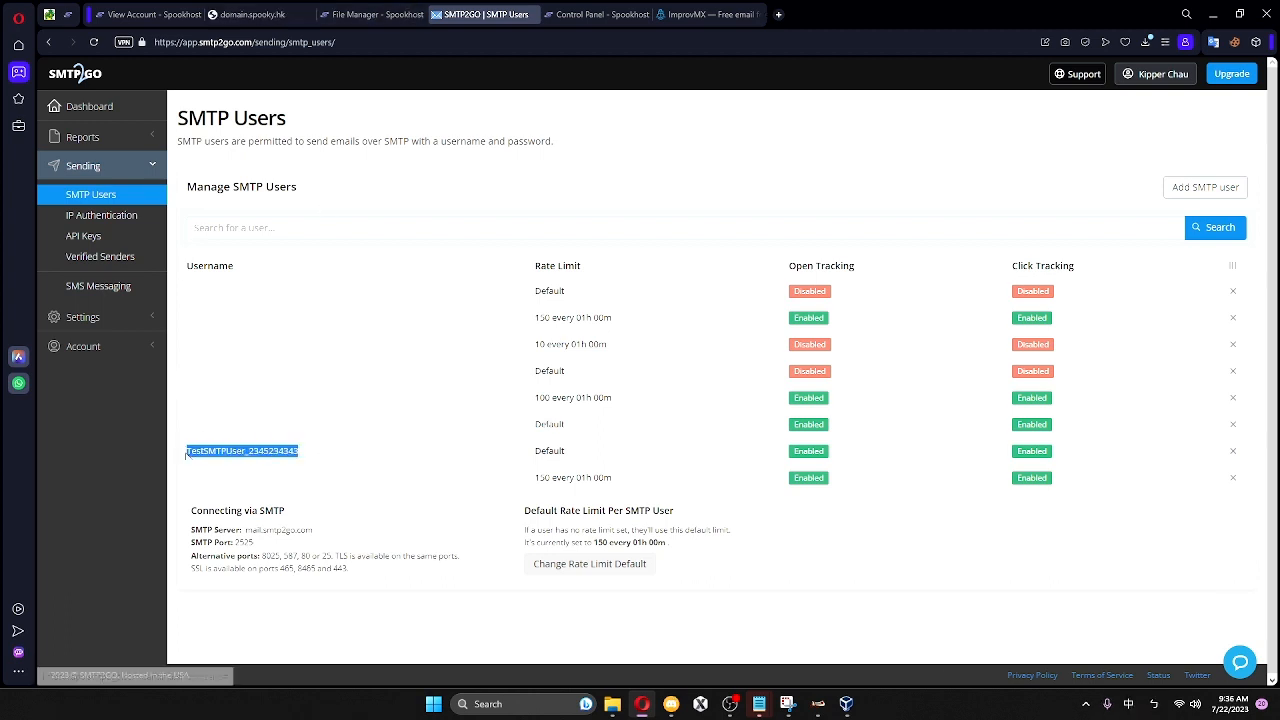
left_click(370, 16)
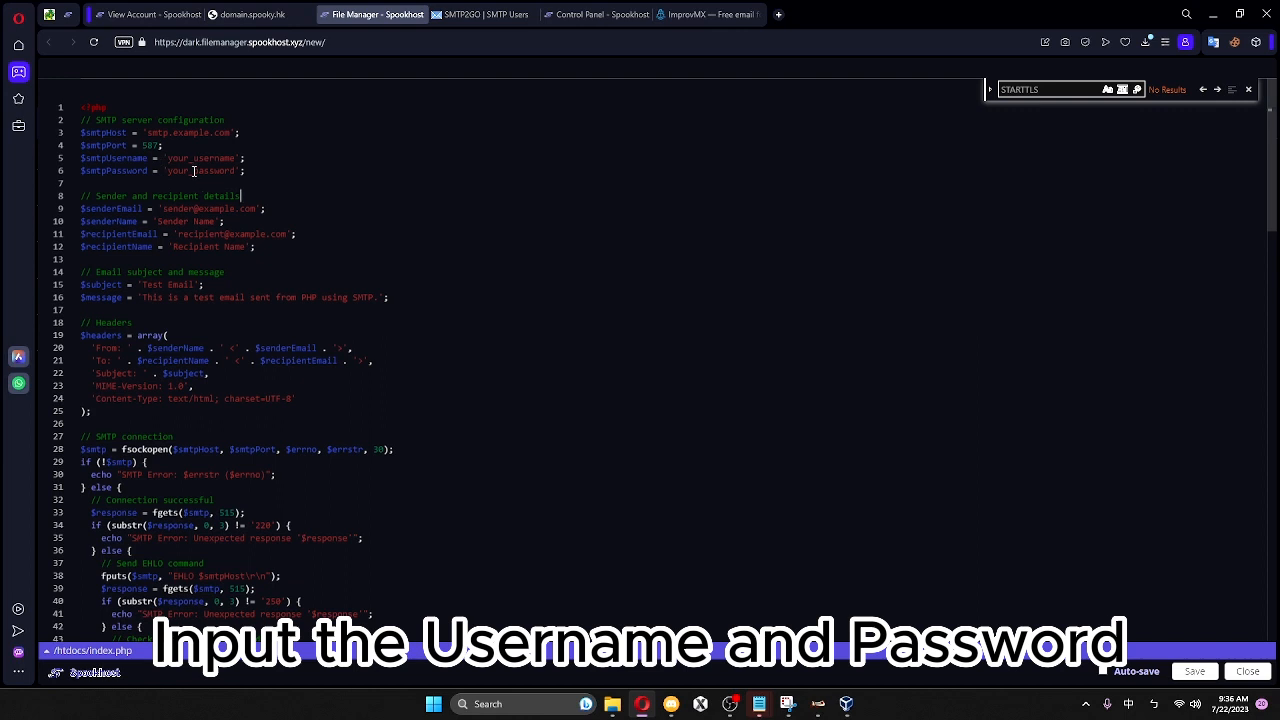
double_click(203, 159)
key("ctrl+v")
left_click(450, 17)
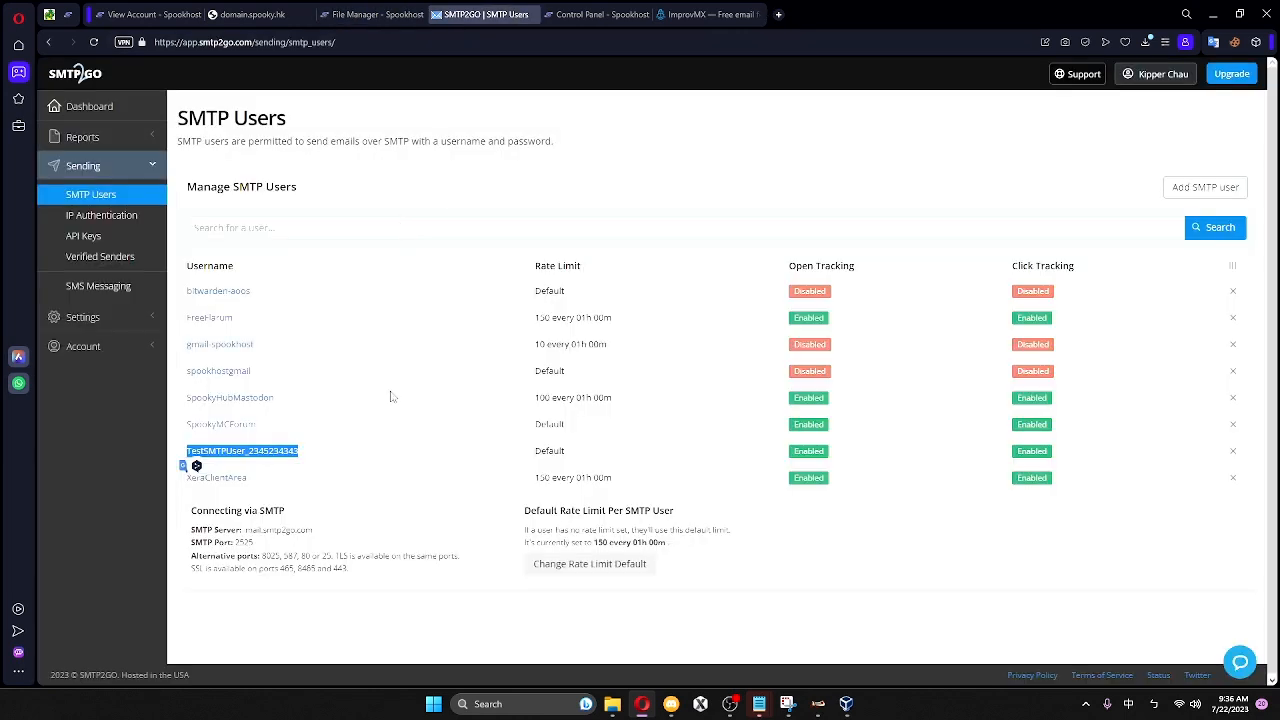
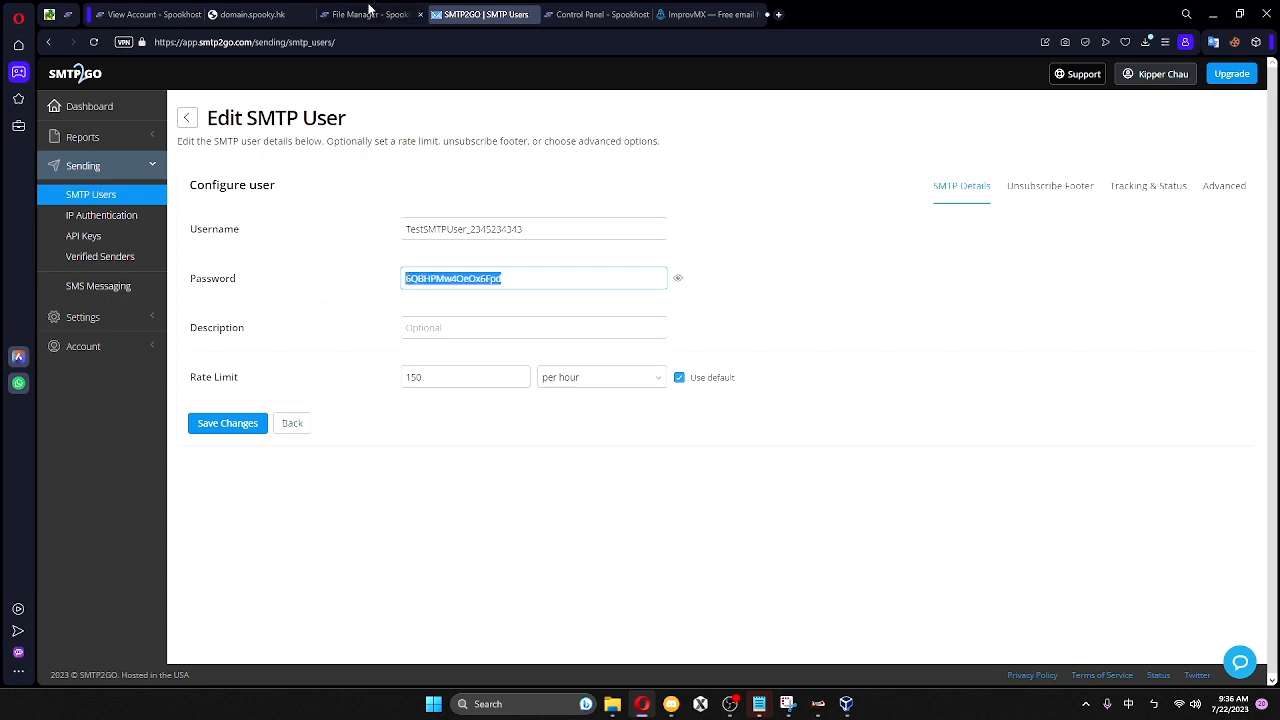
Step: Copy the SMTP2GO server address mail.smtp2go.com into the $smtpHost value in index.php
left_click(370, 12)
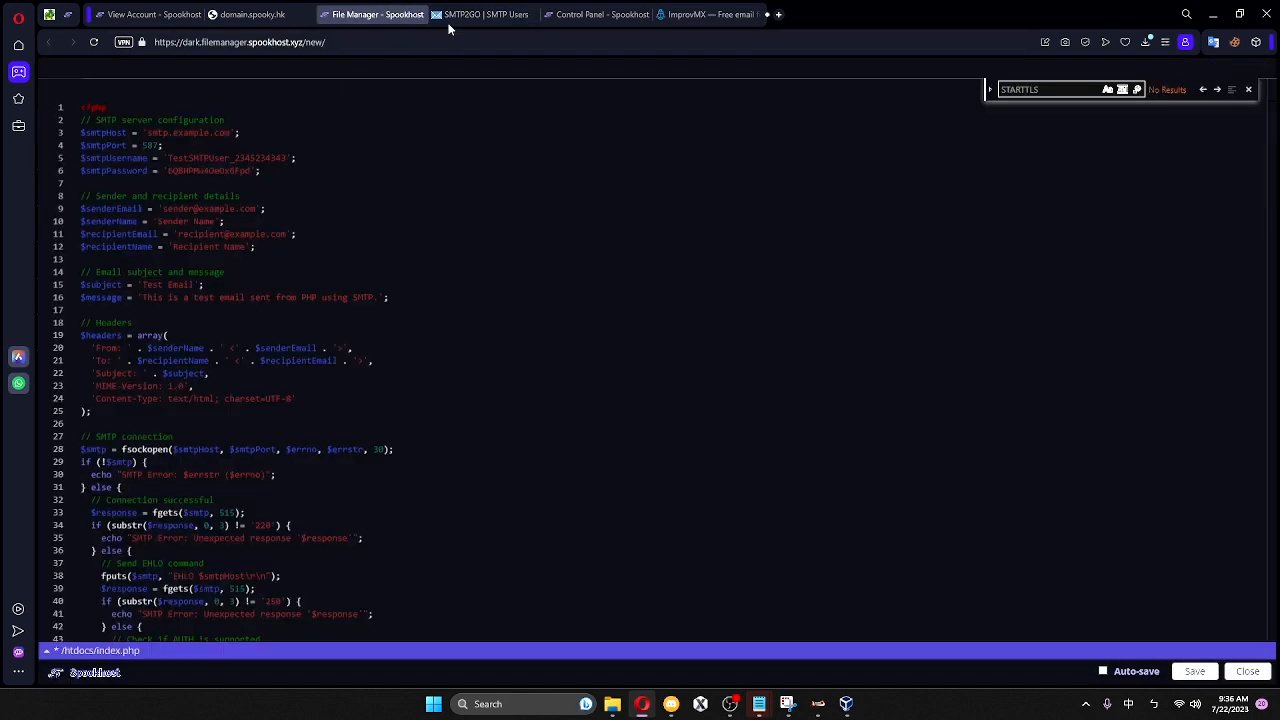
left_click(455, 16)
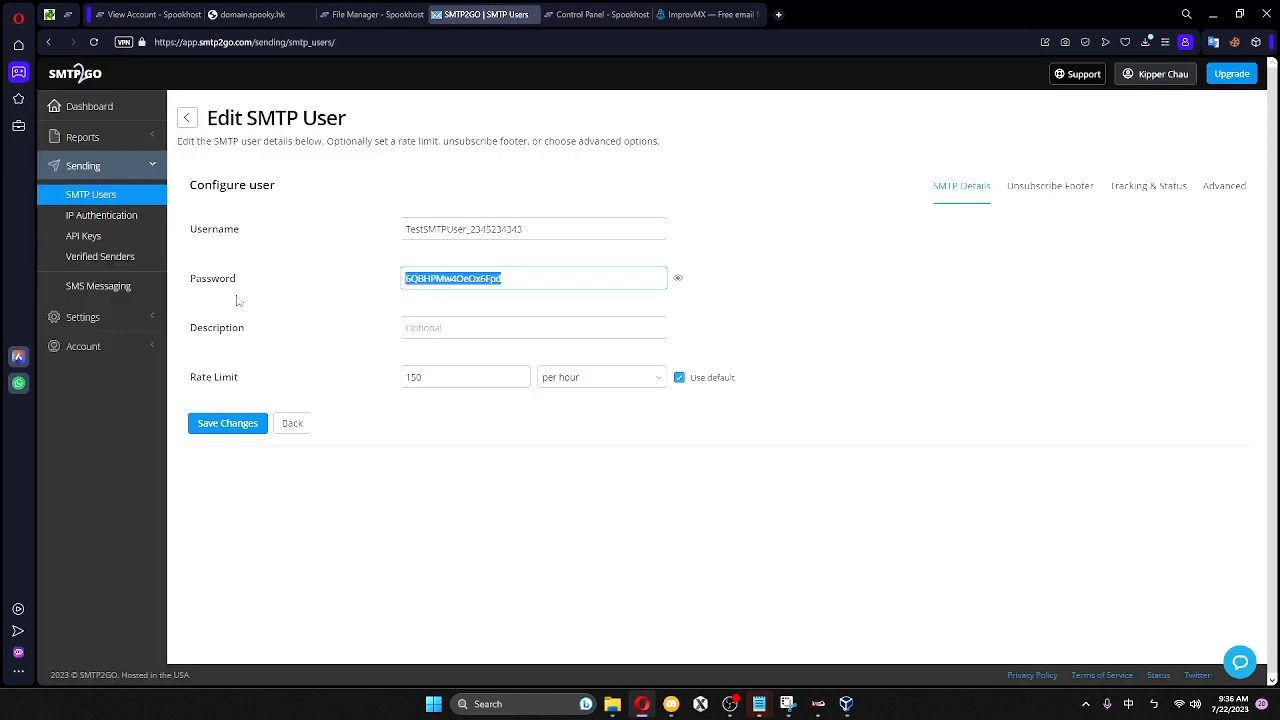
left_click(290, 423)
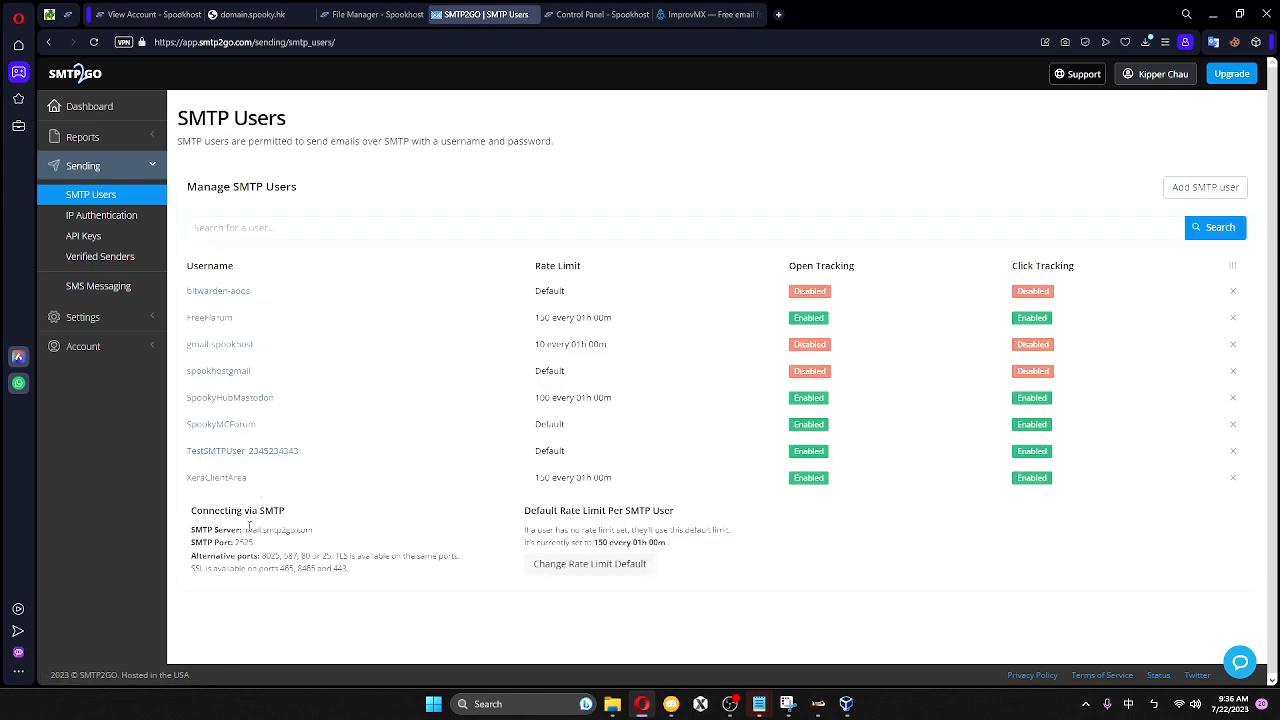
left_click_drag(310, 531, 244, 530)
key("ctrl+c")
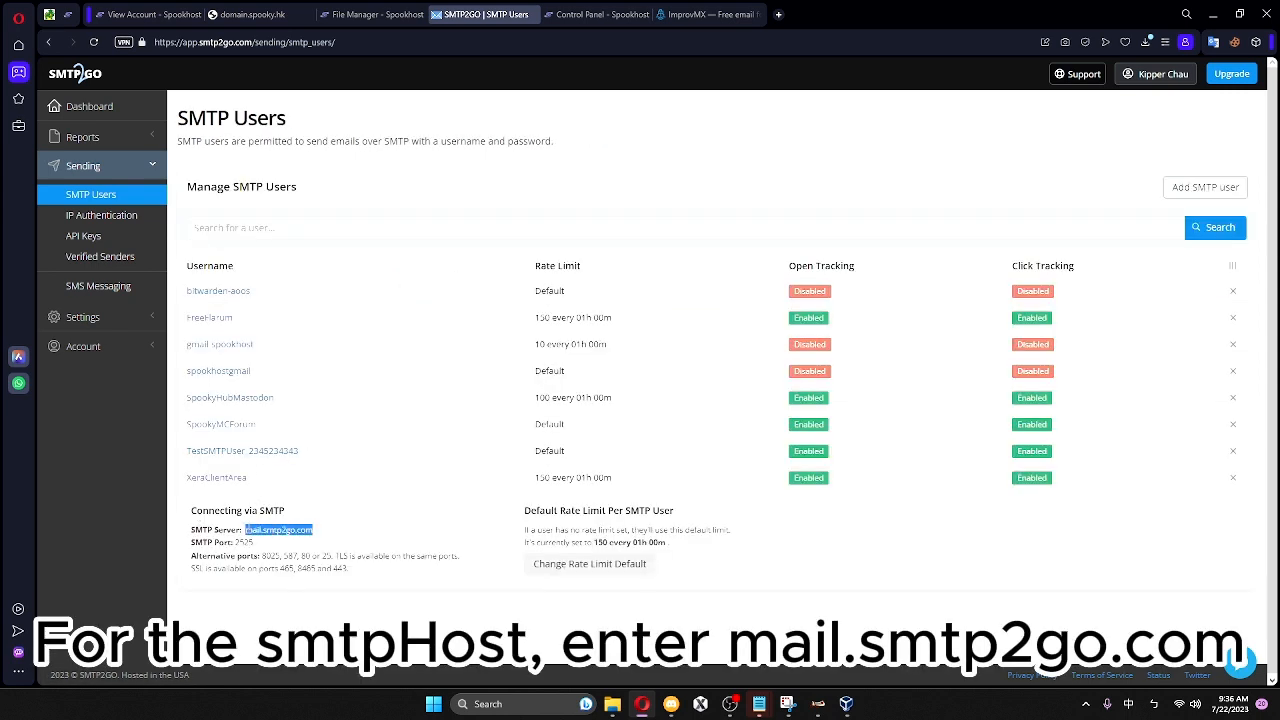
left_click(350, 14)
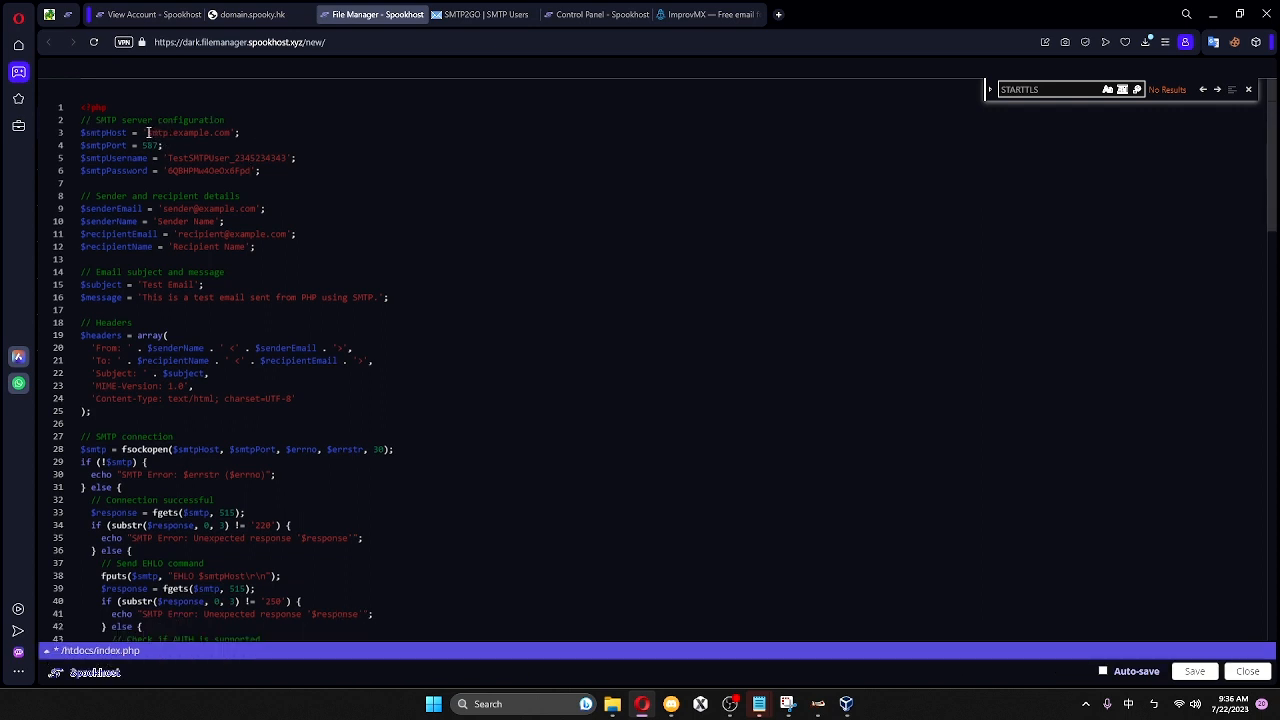
left_click_drag(148, 133, 238, 133)
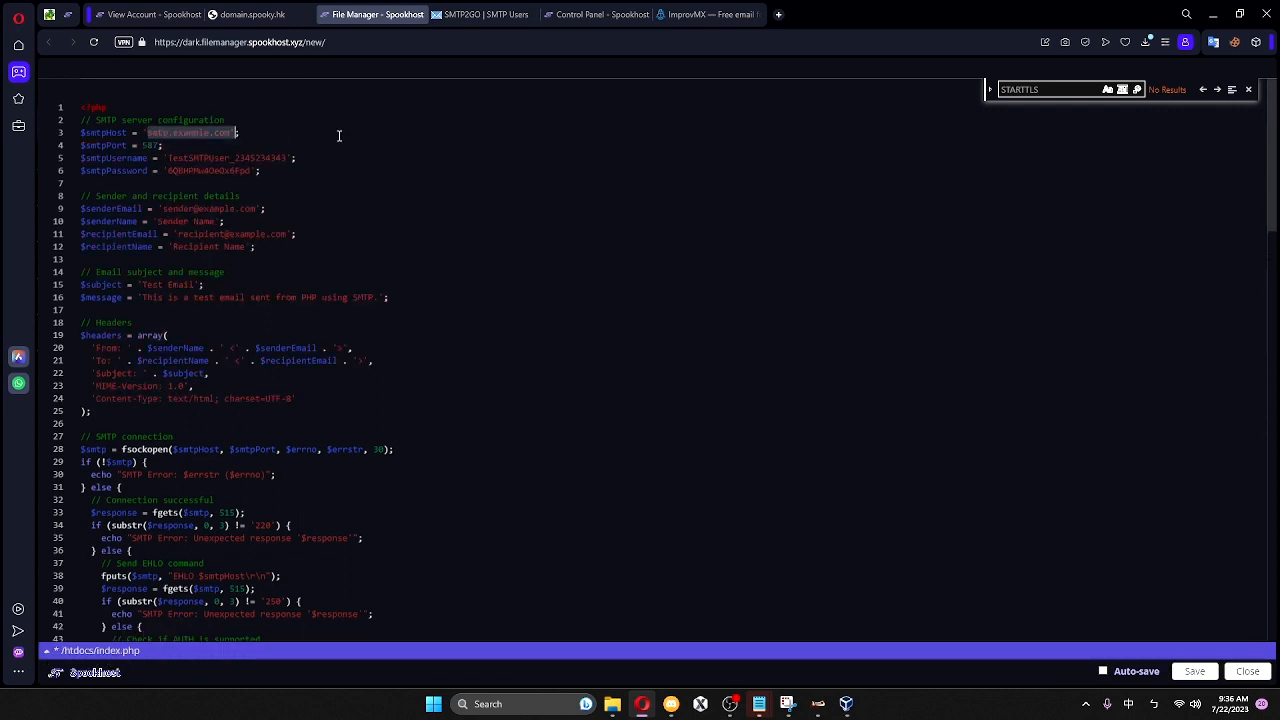
key("ctrl+v")
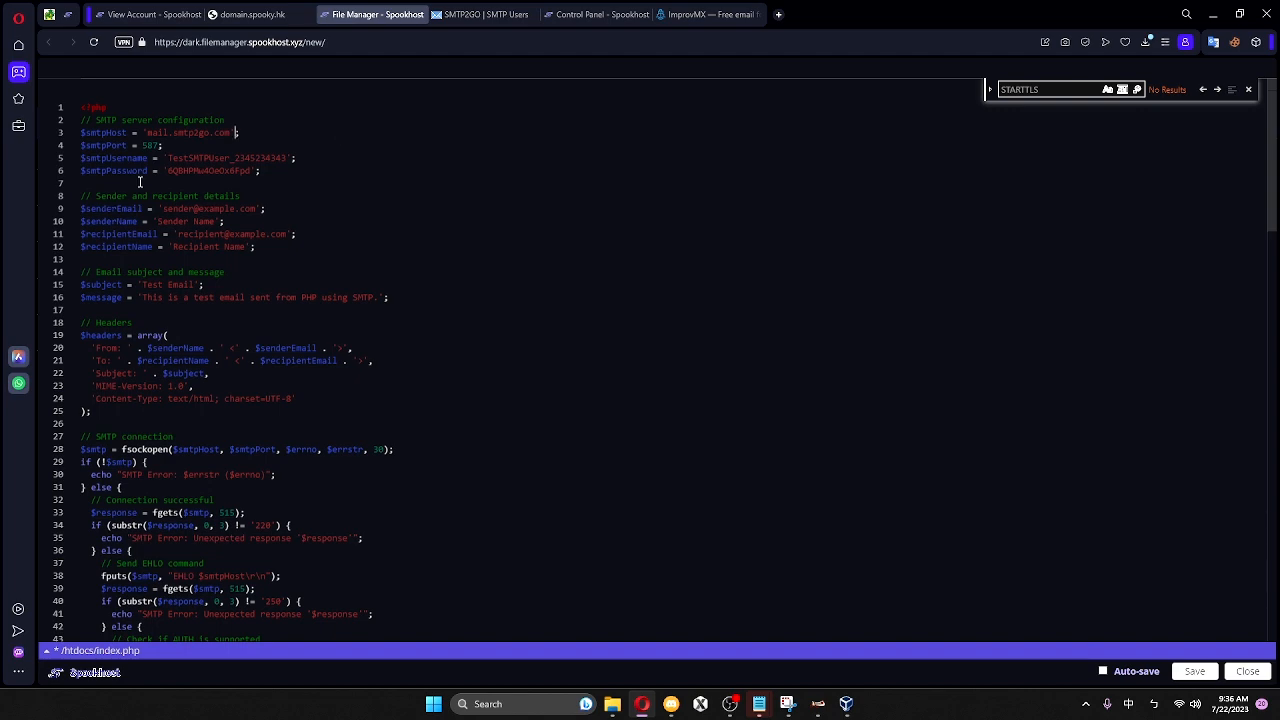
Step: Compare the SMTP port listed on the SMTP users page with the $smtpPort value in index.php
left_click_drag(138, 147, 157, 132)
left_click(447, 15)
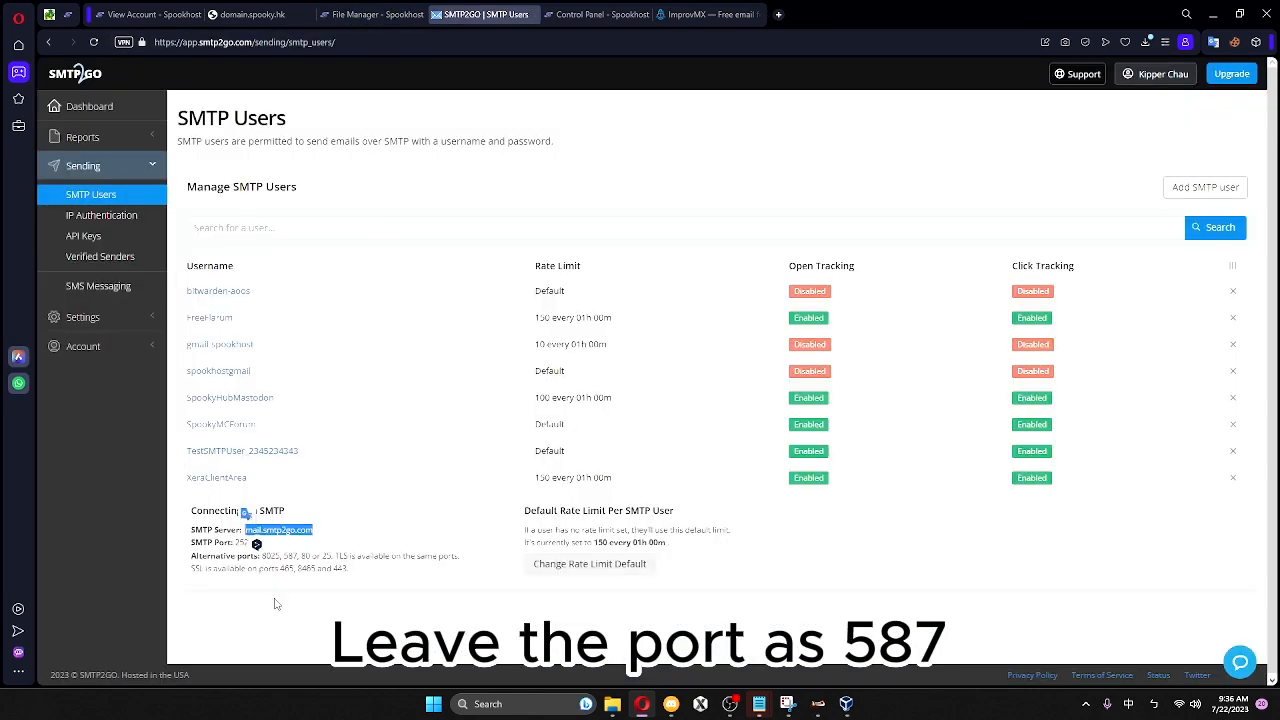
left_click(377, 14)
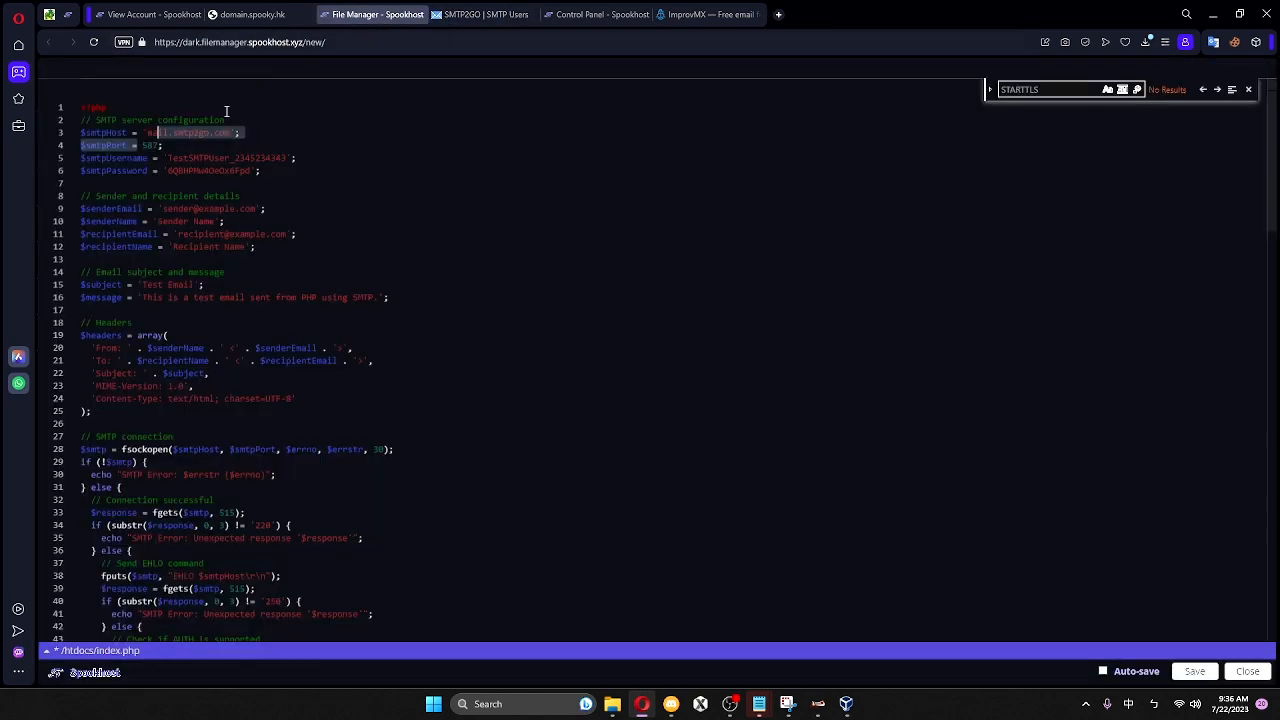
left_click(162, 210)
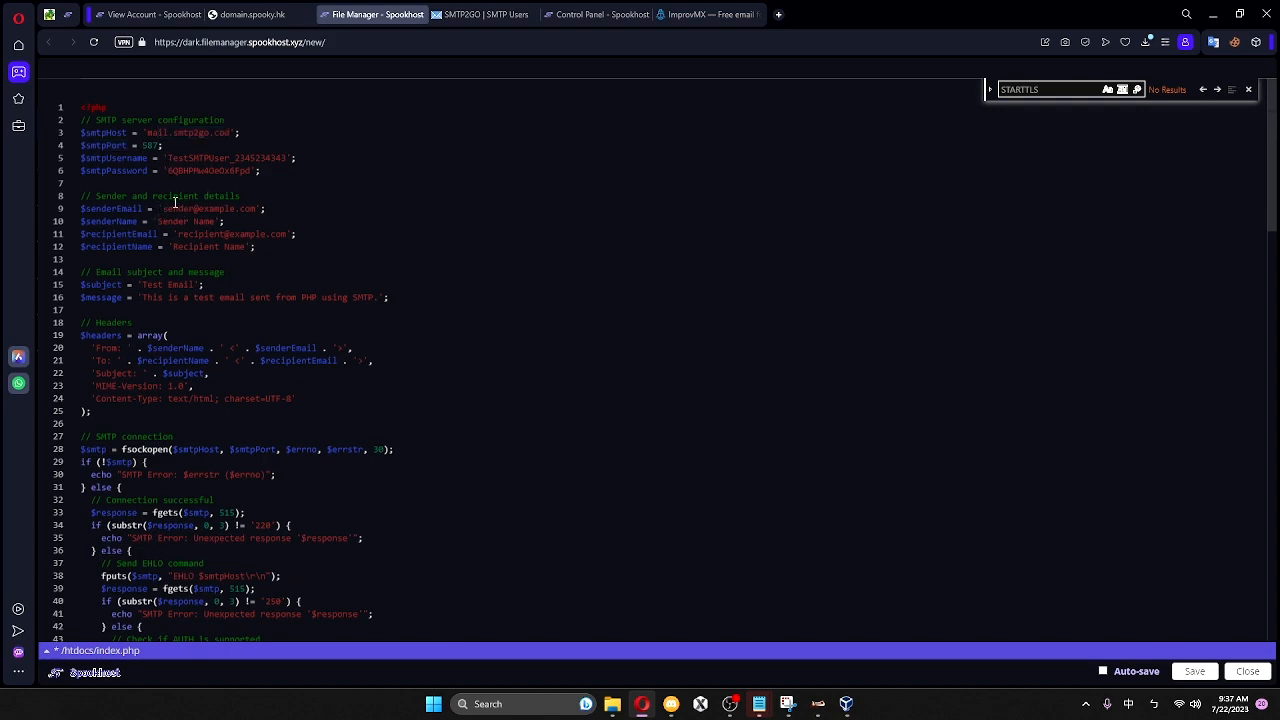
left_click(470, 15)
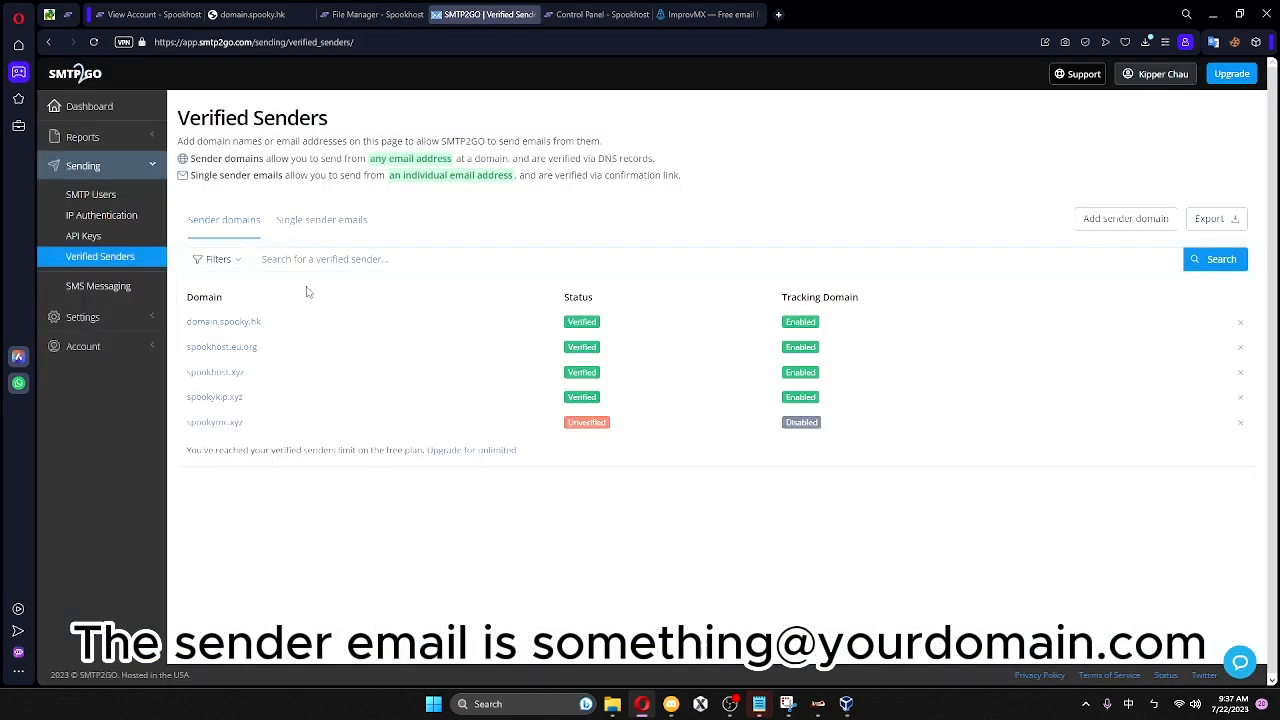
left_click_drag(280, 322, 186, 322)
key("ctrl+c")
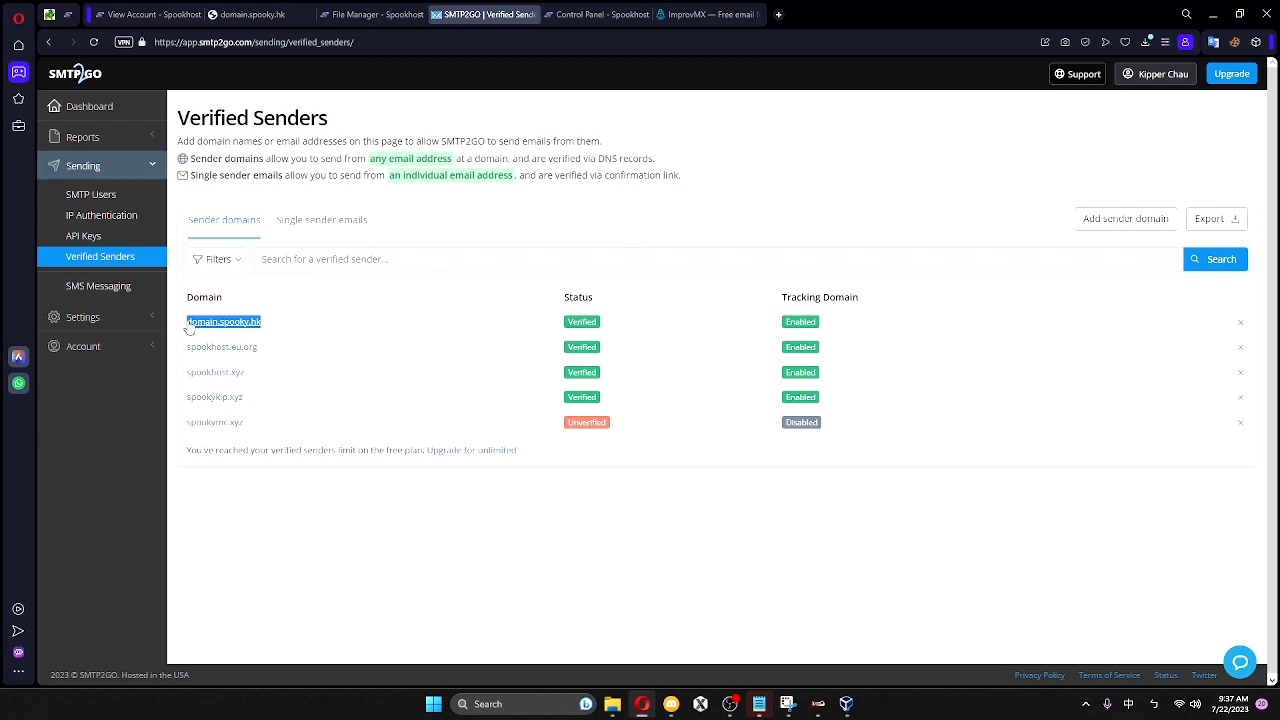
left_click(377, 14)
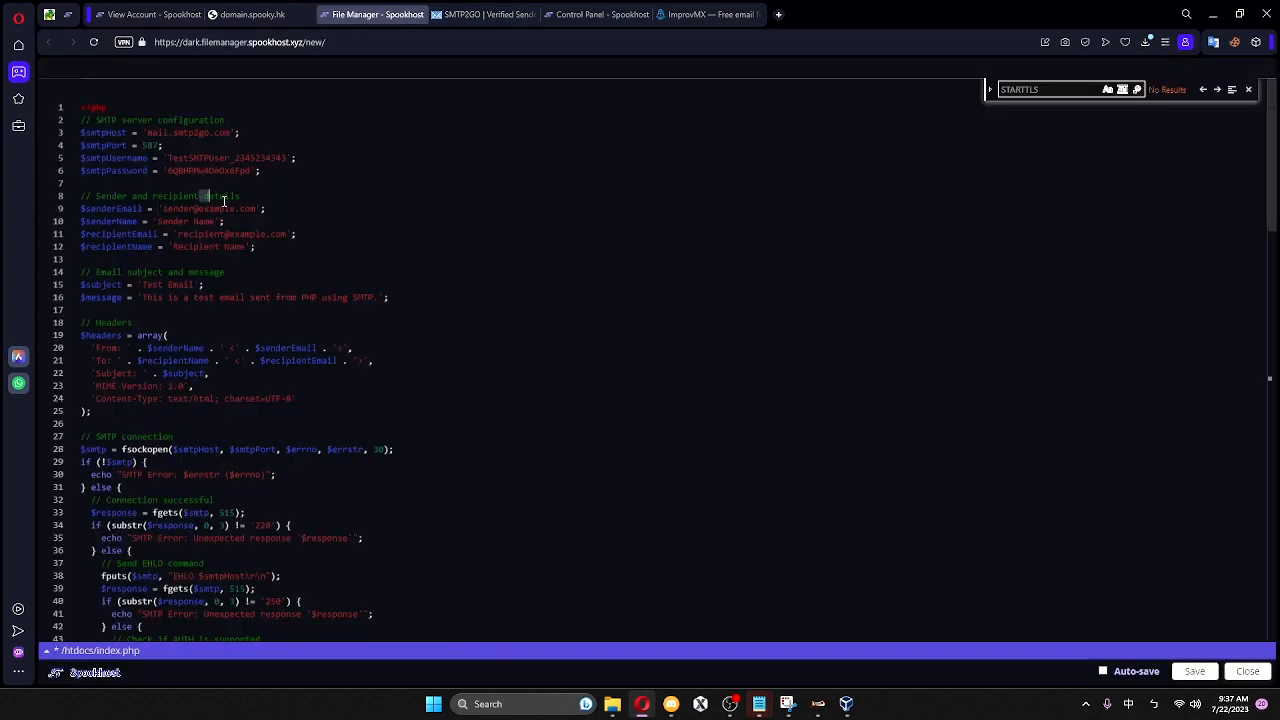
left_click_drag(82, 208, 249, 209)
left_click(256, 208)
key("ctrl+v")
double_click(180, 209)
left_click(174, 221)
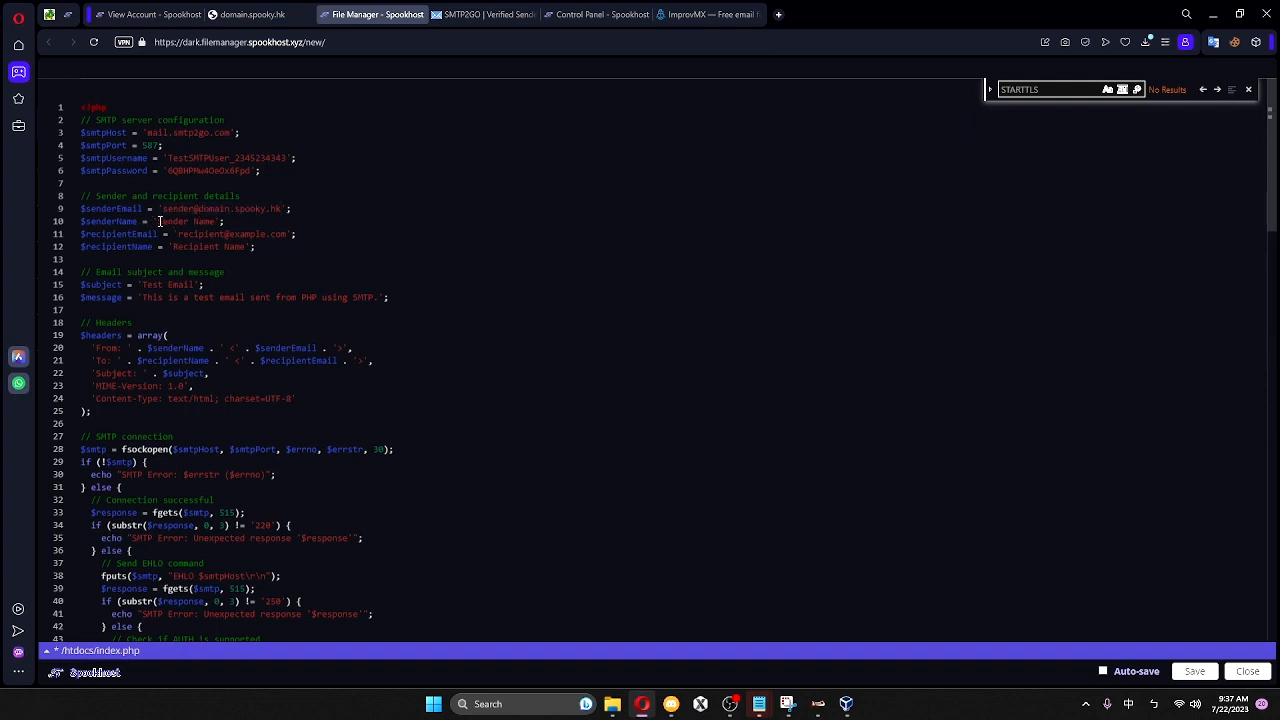
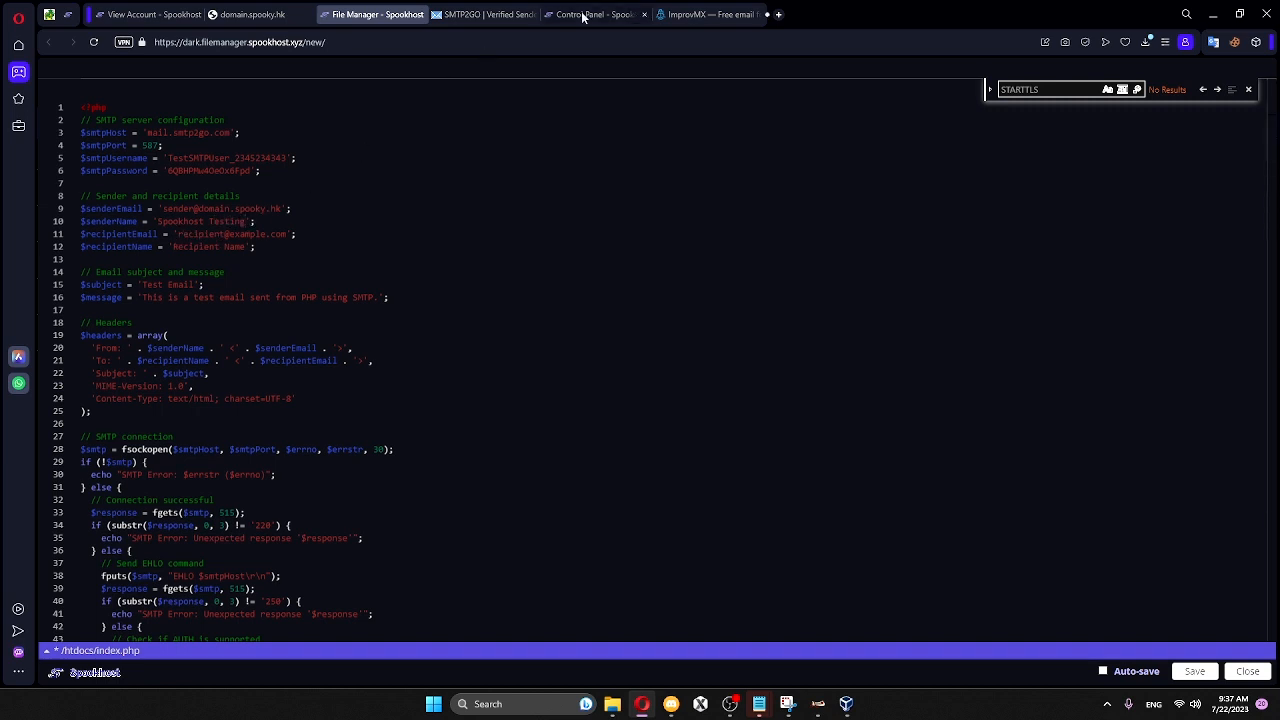
left_click(705, 14)
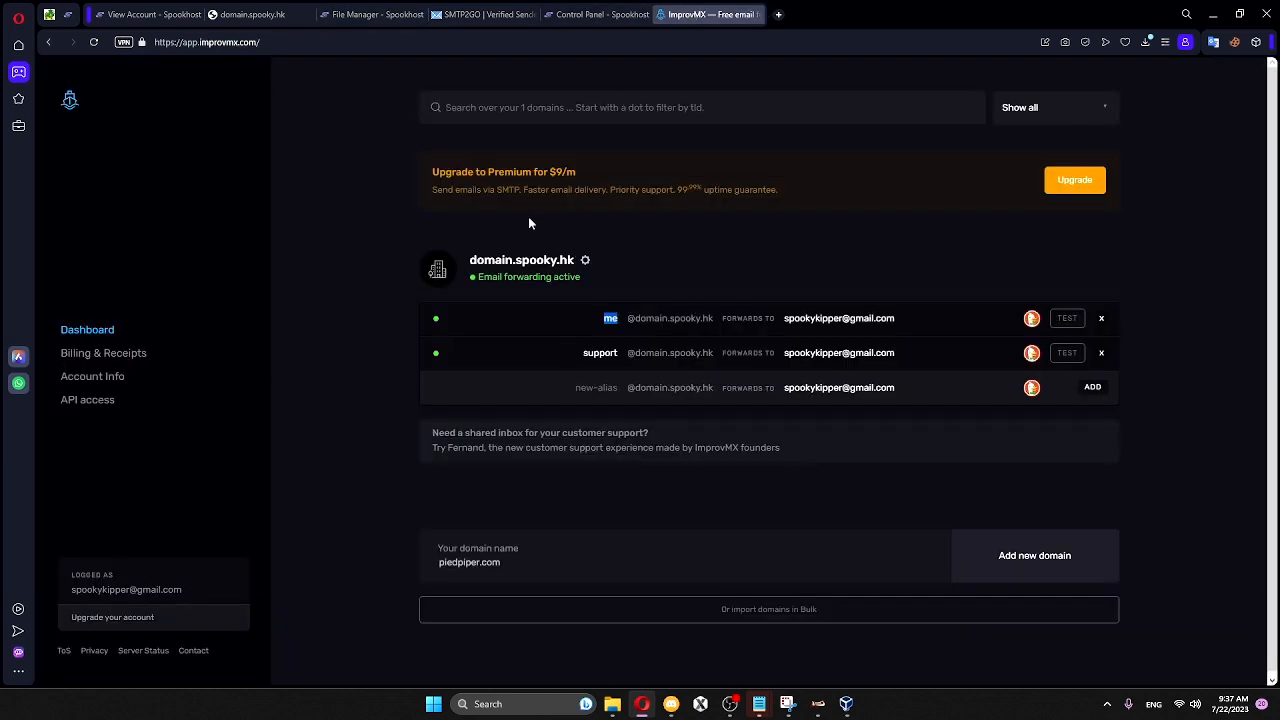
left_click(370, 16)
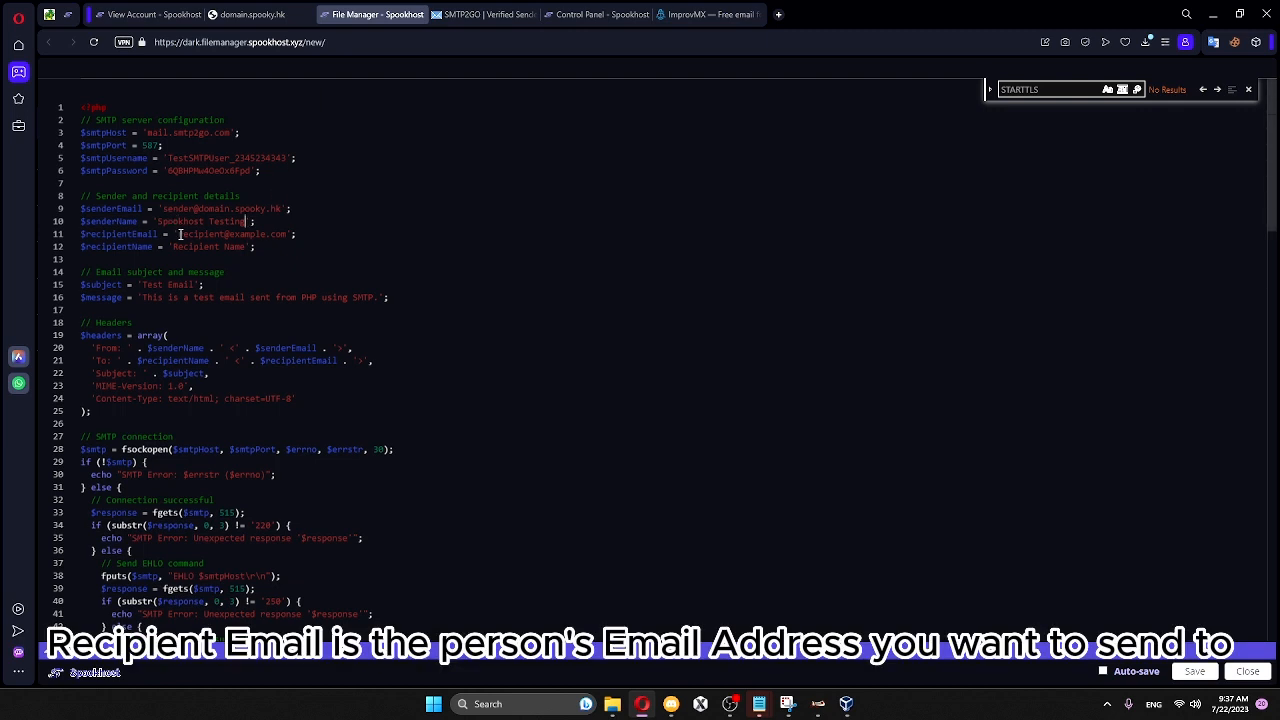
left_click_drag(180, 234, 277, 231)
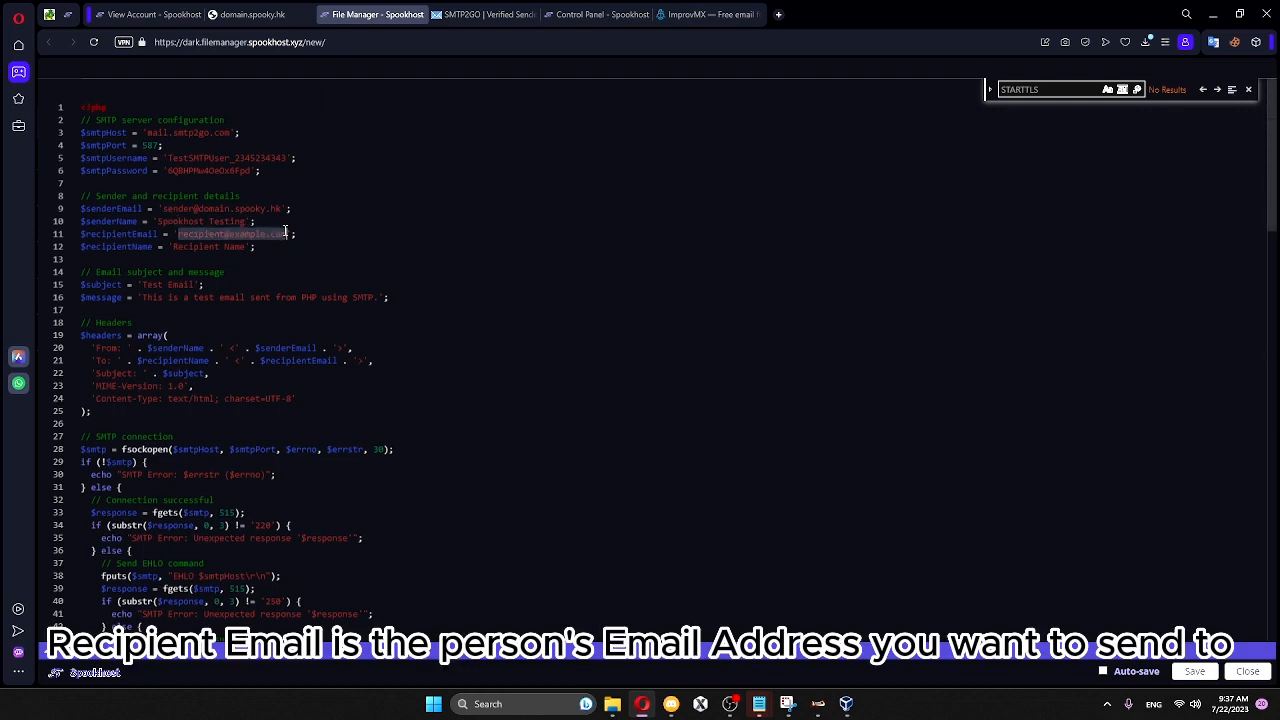
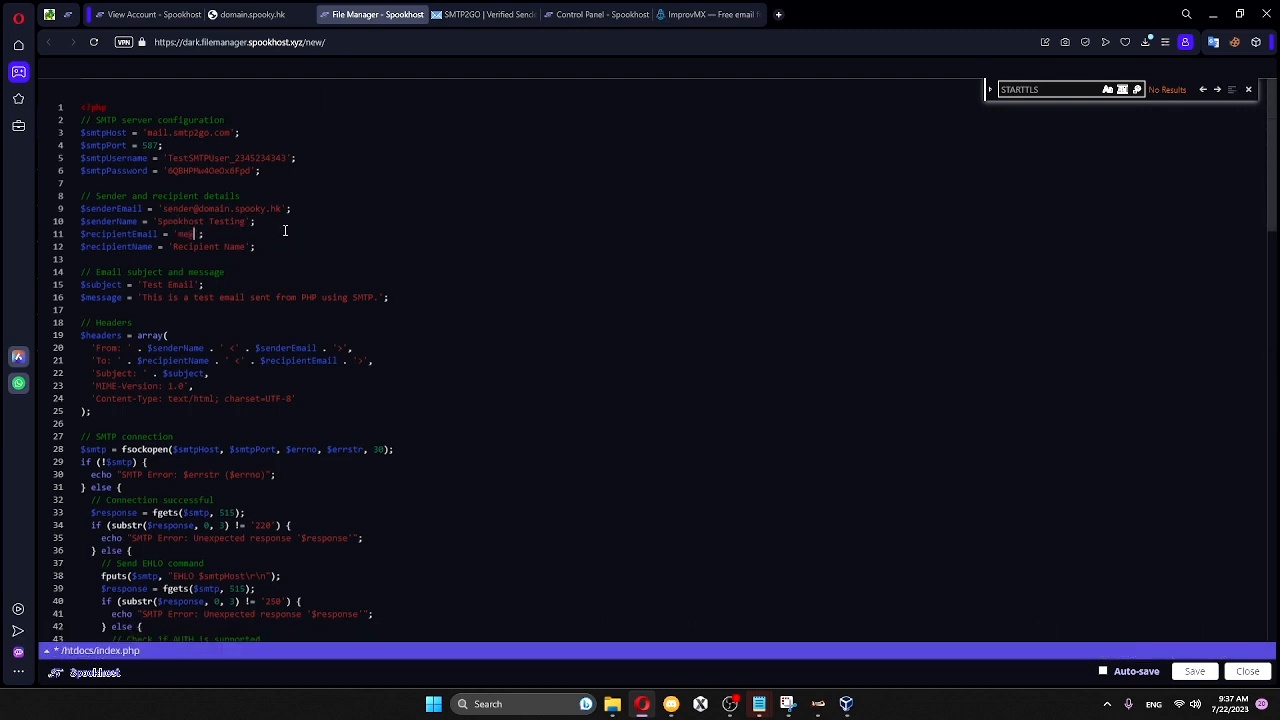
left_click_drag(251, 246, 173, 246)
type("John Do")
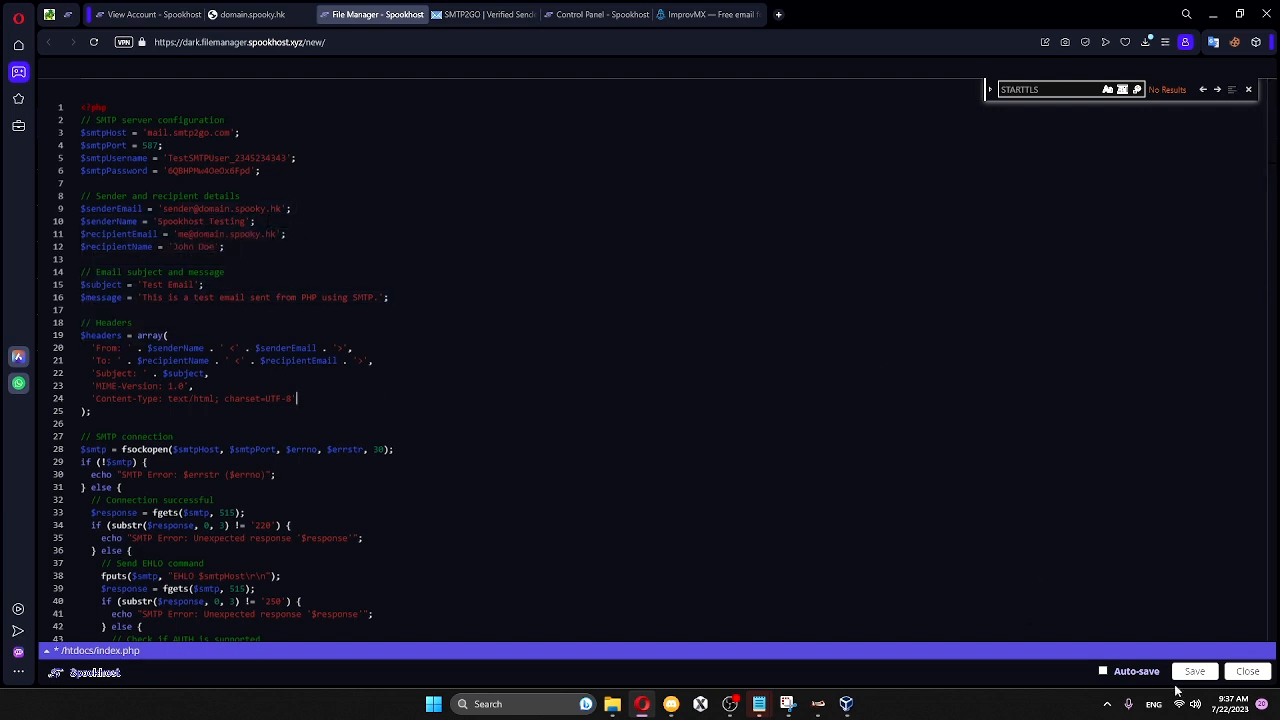
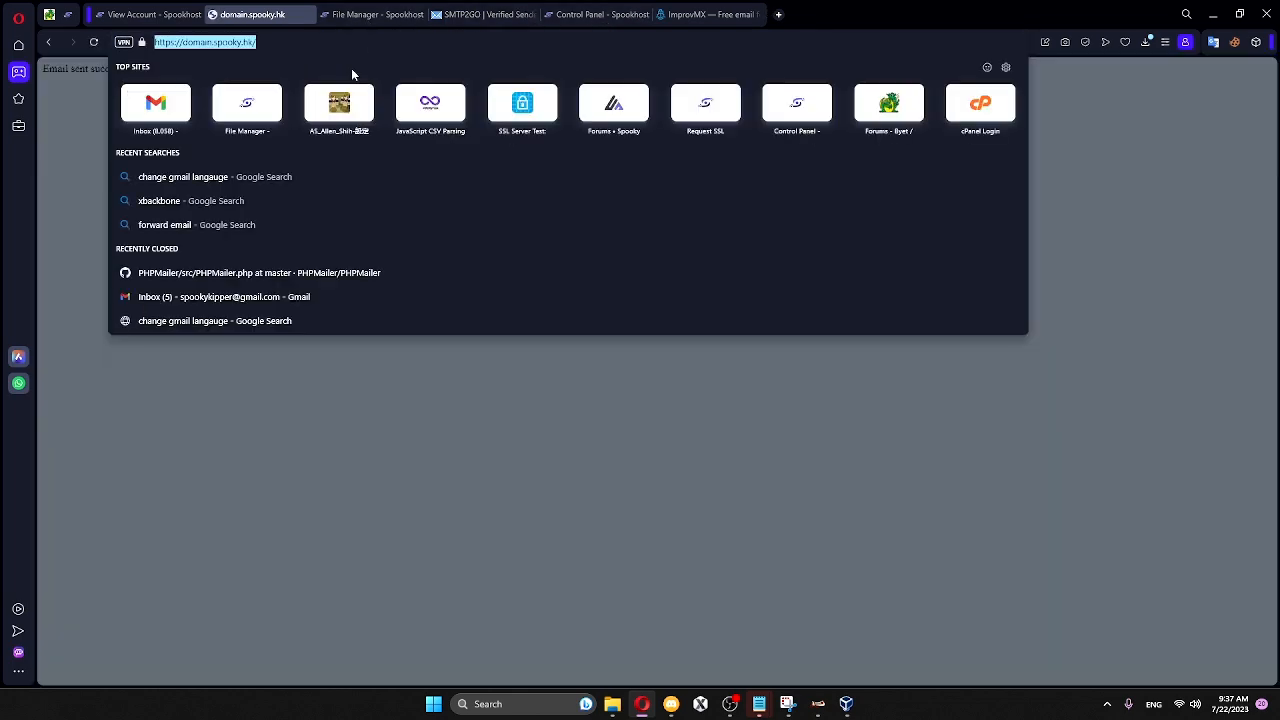
Step: Open a new browser tab and go to the Gmail inbox that receives the forwarded mail
left_click(778, 14)
type("domain.spooky.hk")
key("ctrl+a")
type("mail")
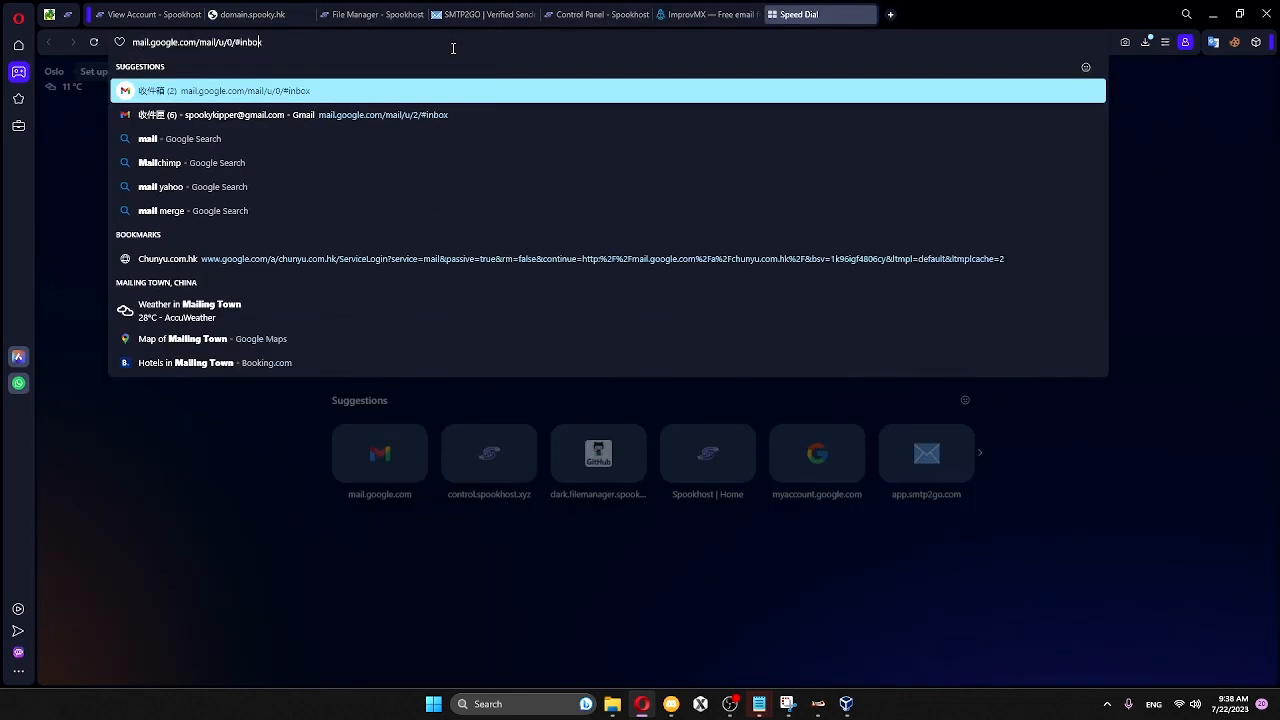
key("Down")
key("Return")
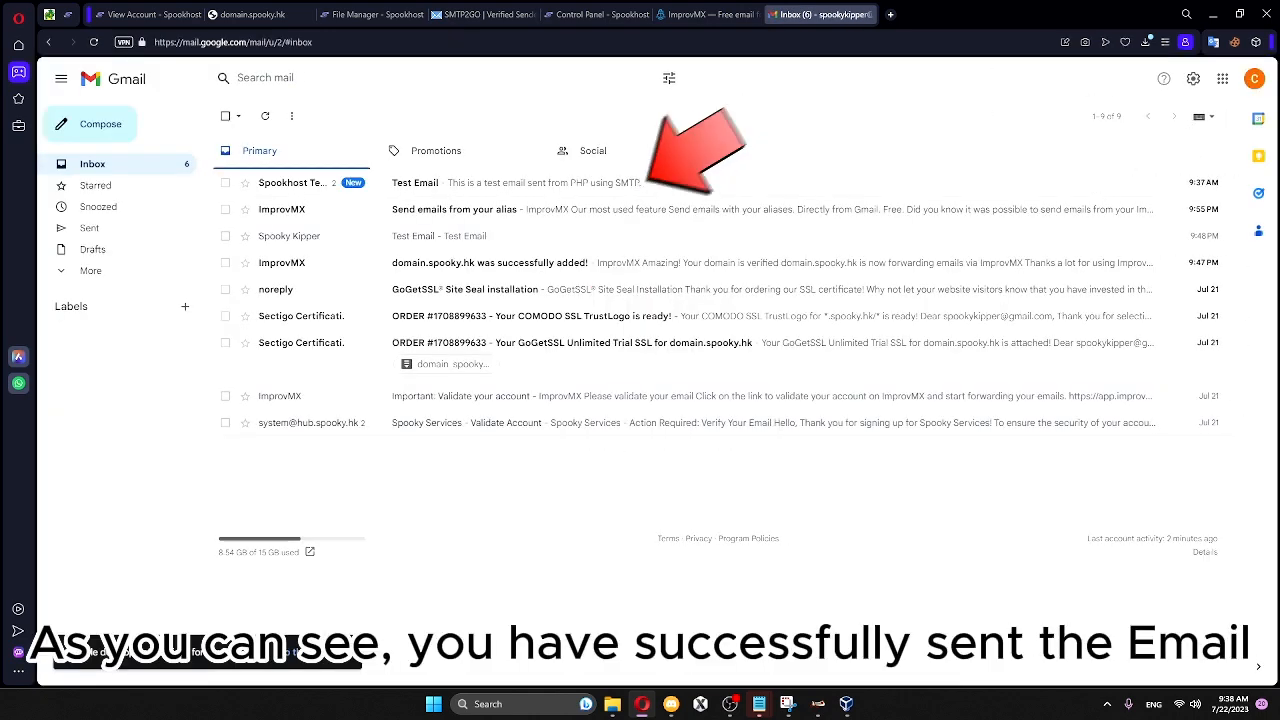
Step: Open the Test Email message, expand the conversation and select its body text to check the delivered message
left_click(295, 180)
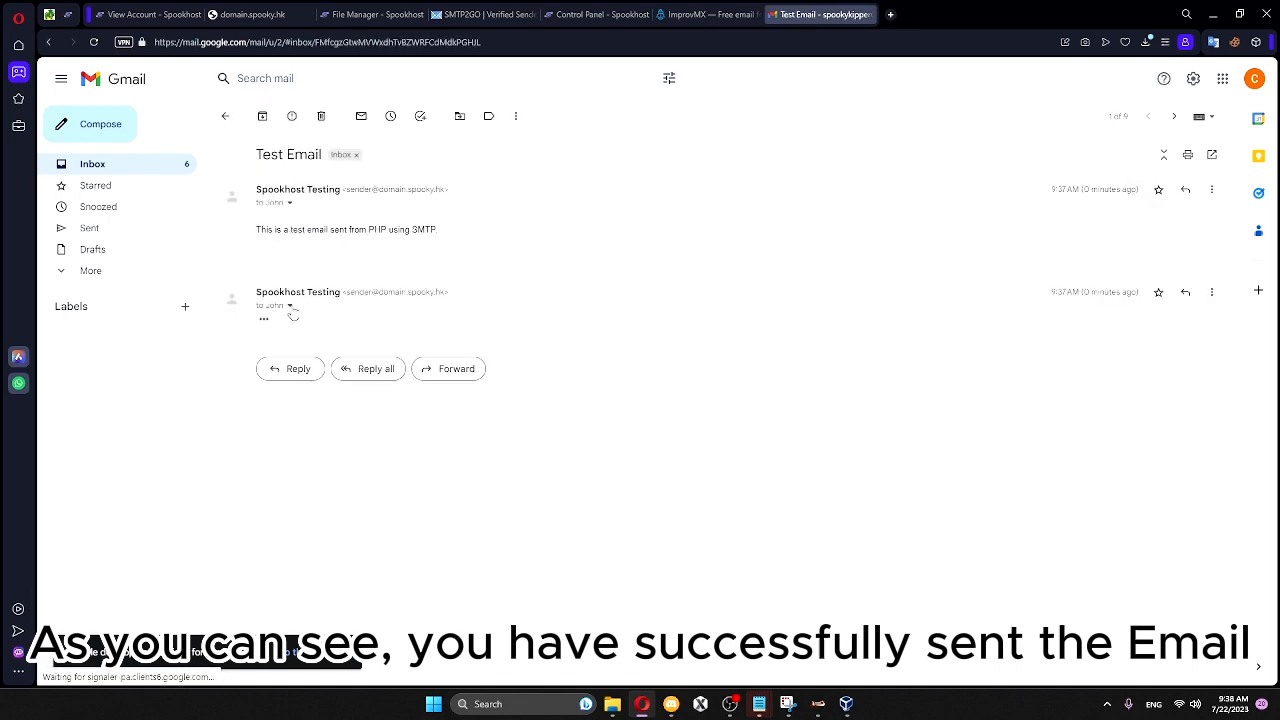
left_click(264, 320)
left_click_drag(276, 234, 573, 237)
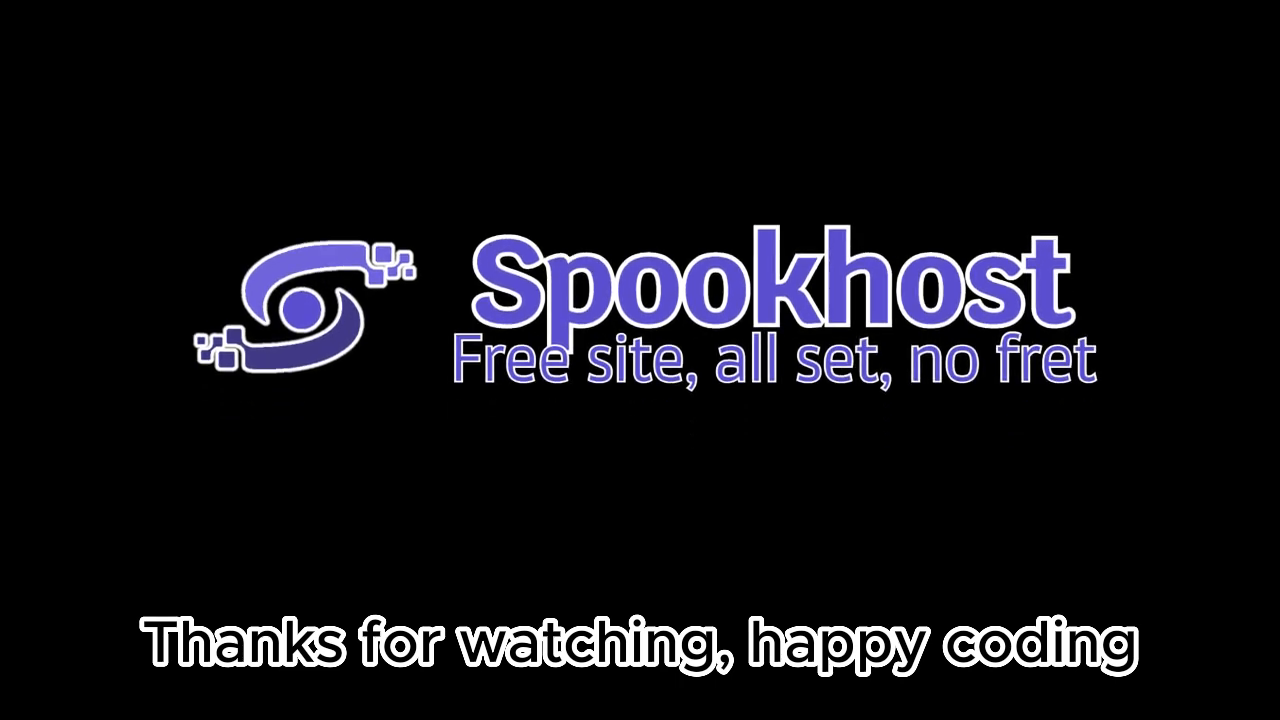